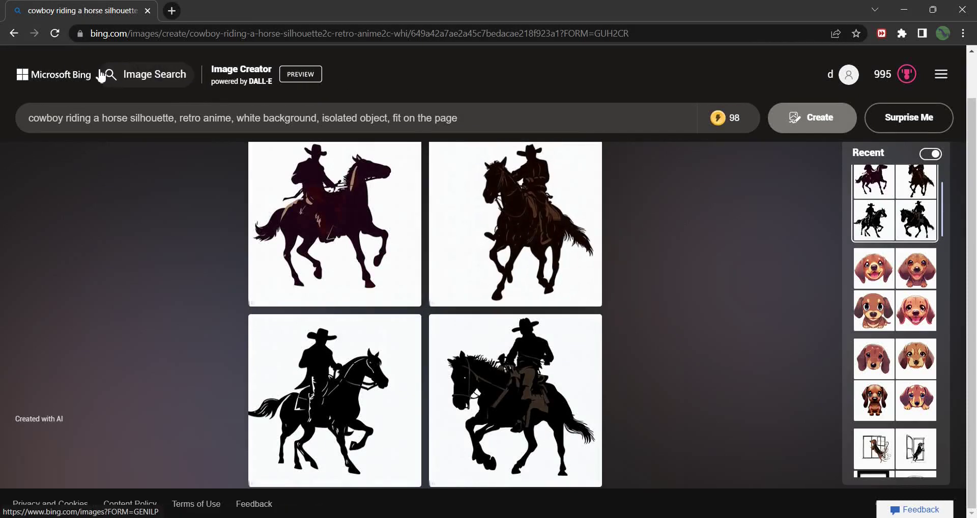
Download the second generated cowboy-on-horse silhouette from Bing Image Creator as a 1024×1024 JPEG.
left_click_drag(31, 120, 156, 121)
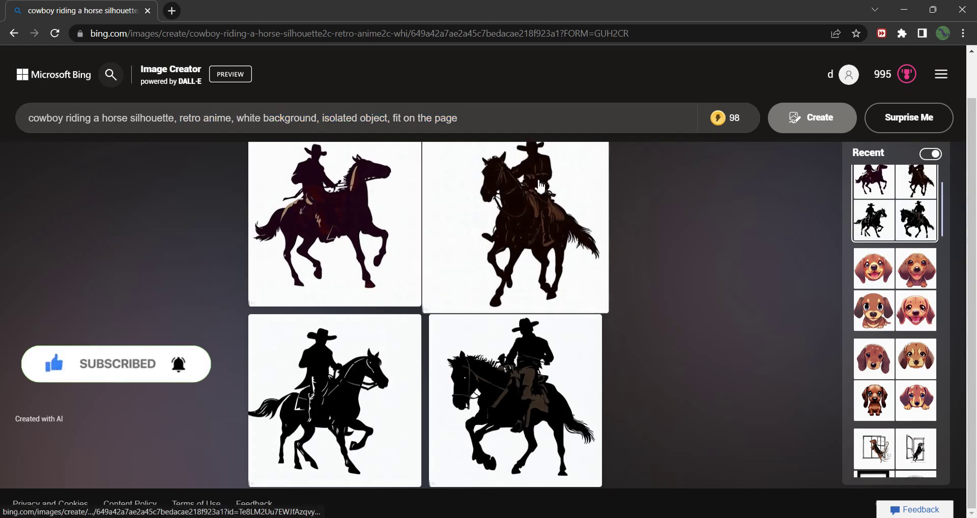
left_click(560, 203)
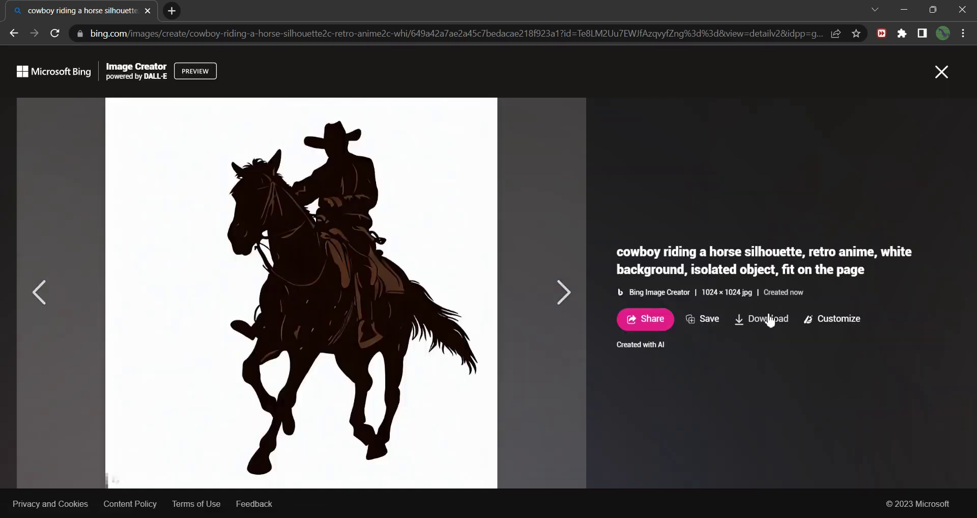
left_click(772, 320)
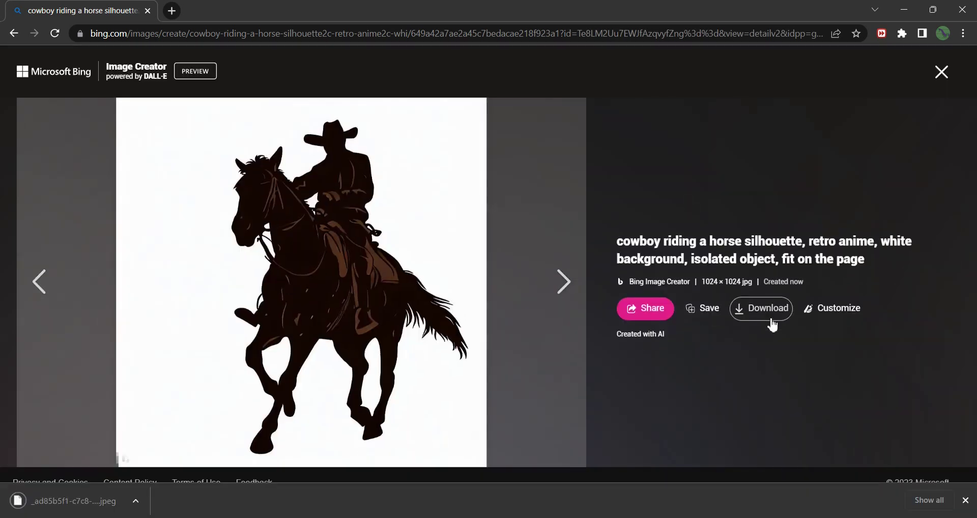
left_click(964, 501)
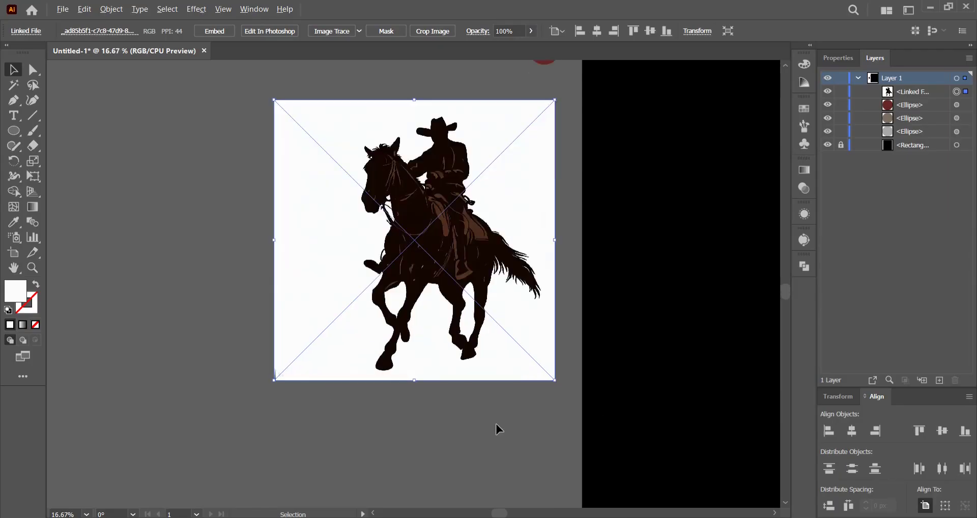
Image Trace the placed cowboy with the 3 Colors preset, then expand and ungroup it into paths.
scroll(495, 424, "up", 2)
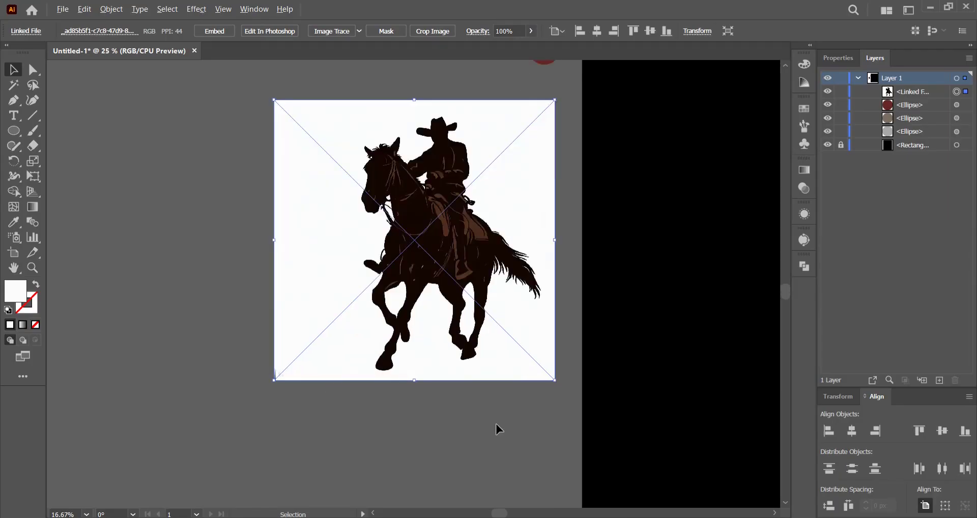
scroll(496, 423, "up", 1)
left_click_drag(495, 306, 495, 447)
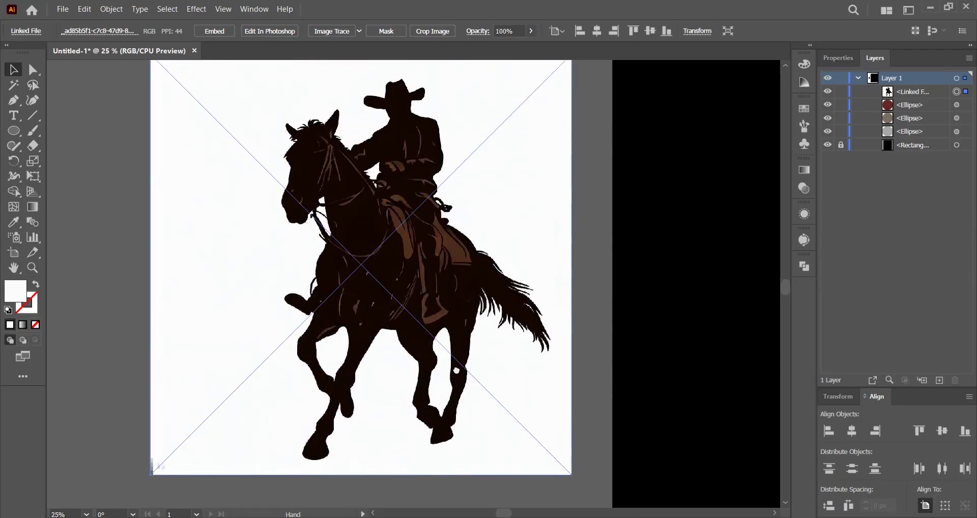
left_click(359, 31)
left_click(371, 104)
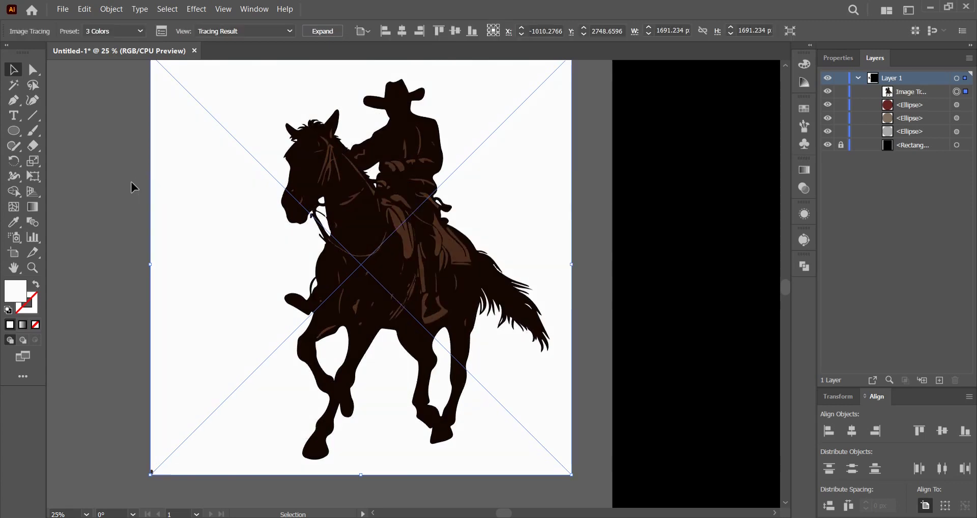
left_click(325, 32)
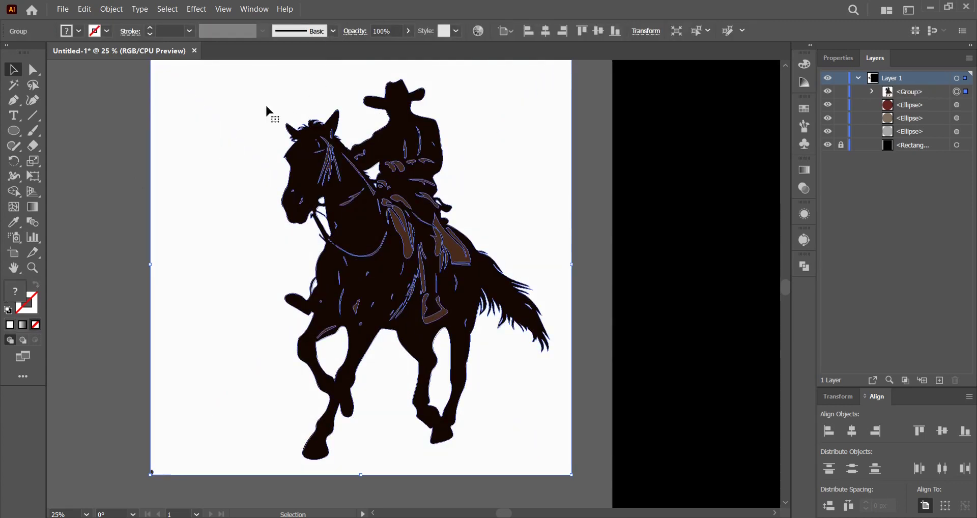
right_click(236, 135)
left_click(270, 298)
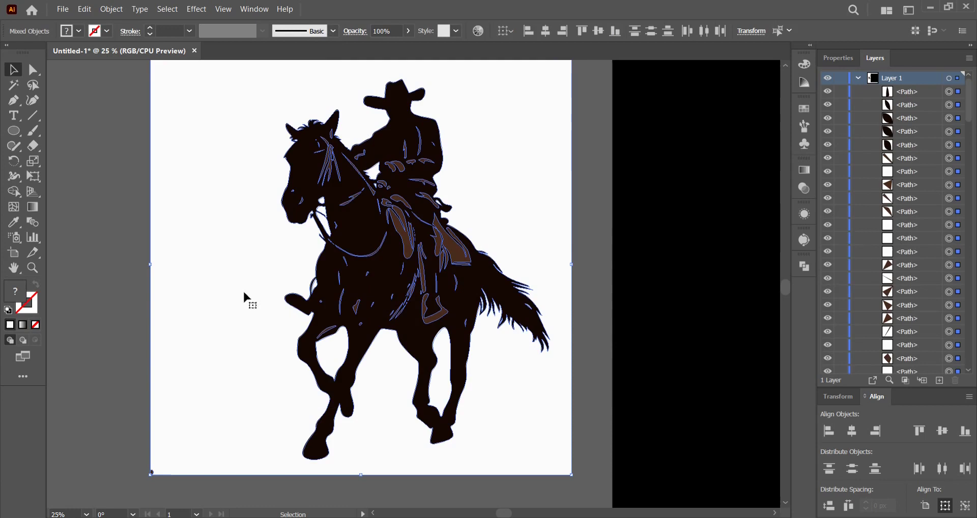
key("ctrl+8")
scroll(112, 181, "up", 1)
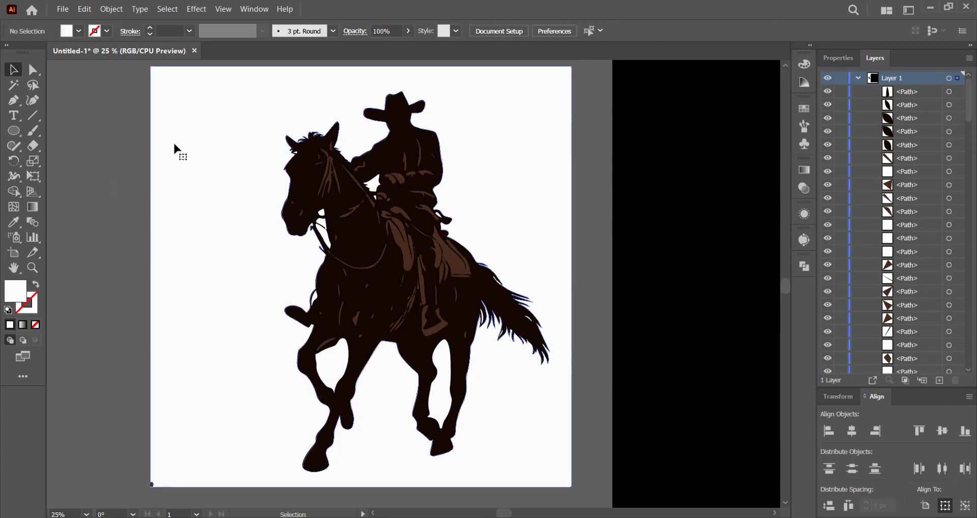
Select all white-filled paths via Select > Same > Fill Color and clear them.
left_click(168, 9)
mouse_move(185, 127)
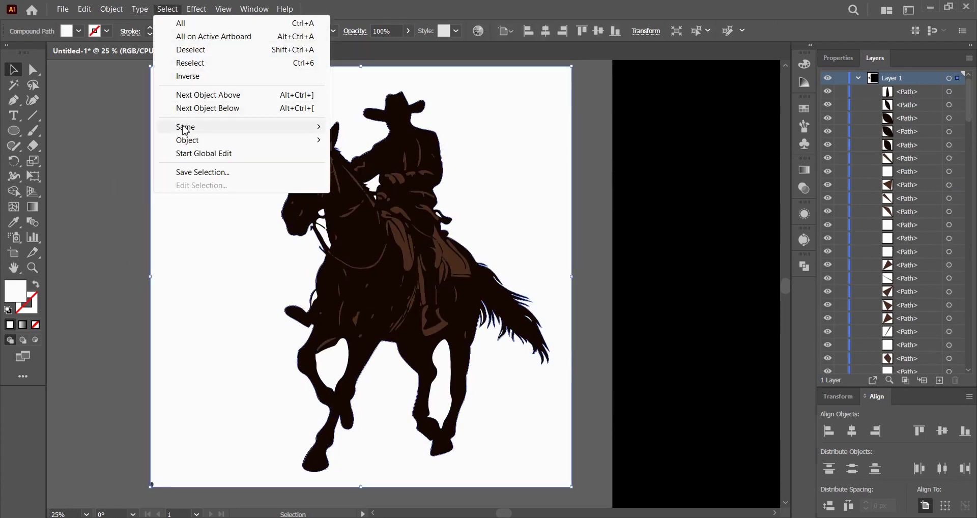
left_click(360, 189)
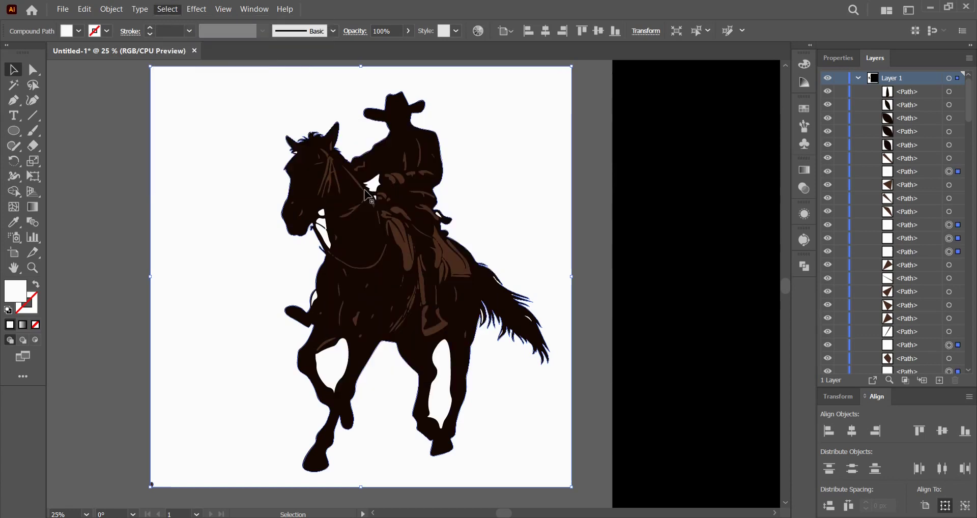
left_click(85, 10)
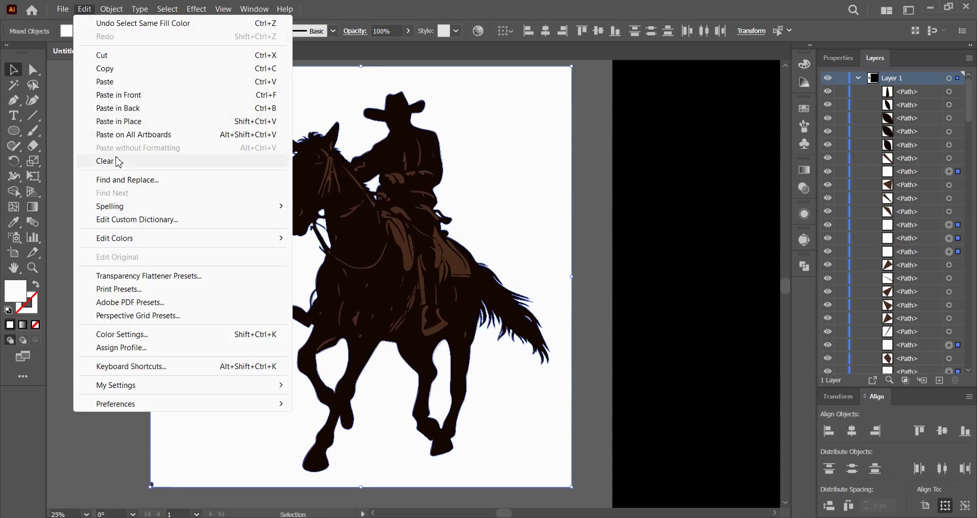
left_click(115, 157)
key("ctrl+a")
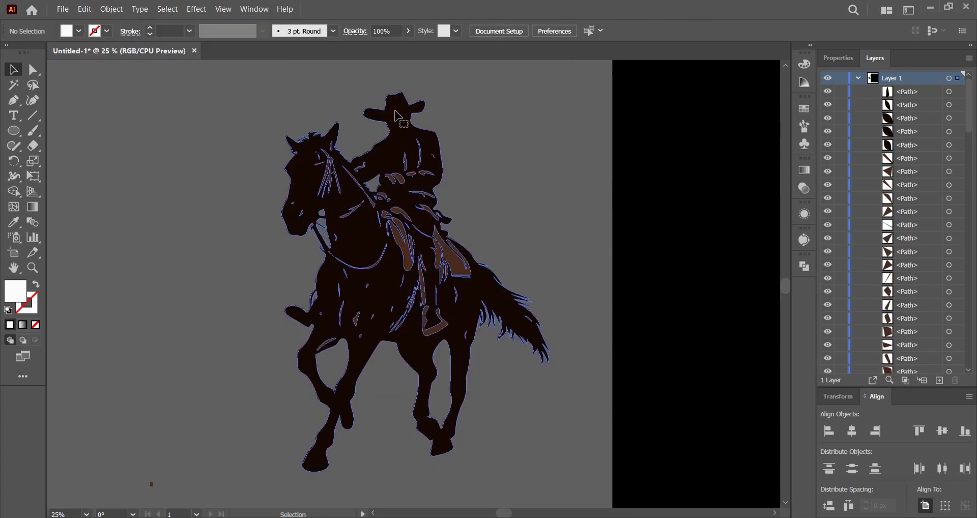
key("ctrl+8")
Group all dark-filled silhouette paths, fill them black, and hide the group.
left_click(167, 9)
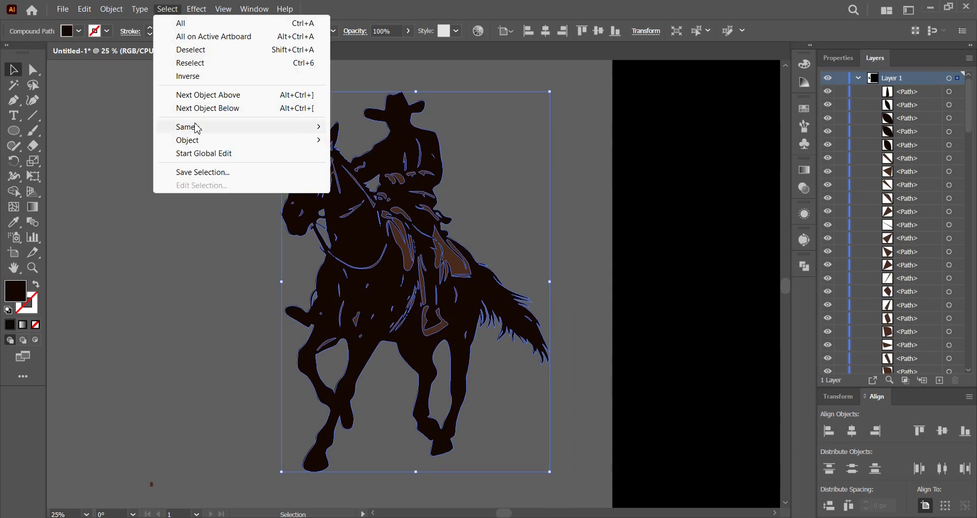
mouse_move(186, 127)
left_click(387, 194)
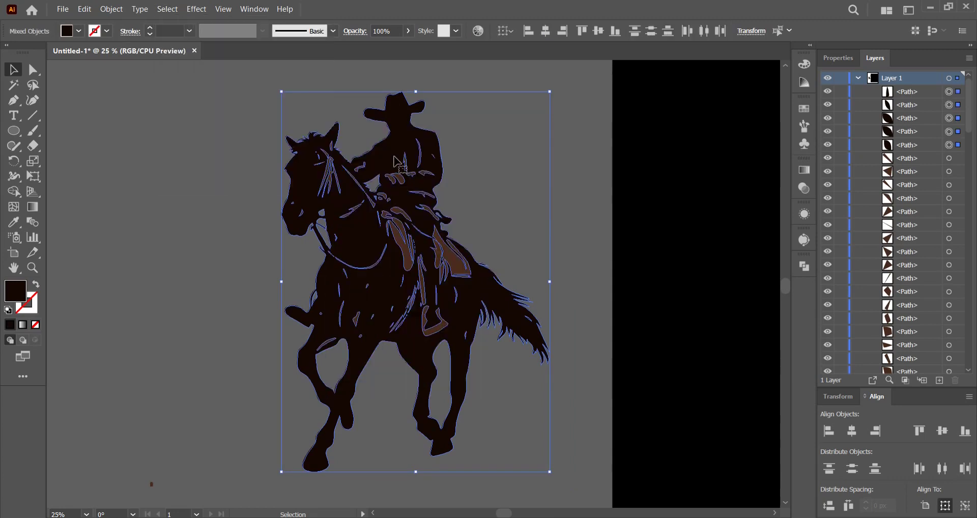
right_click(404, 130)
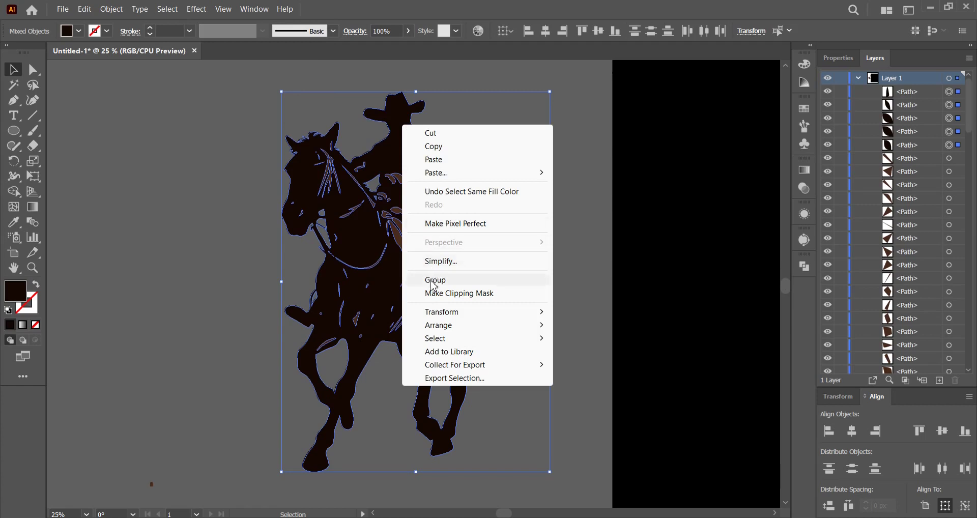
left_click(433, 278)
left_click(79, 32)
left_click(39, 52)
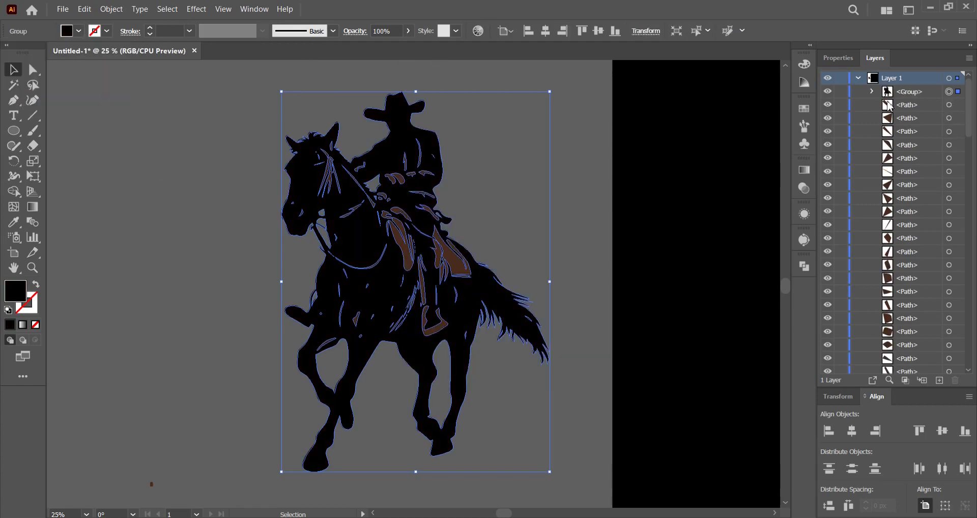
key("Delete")
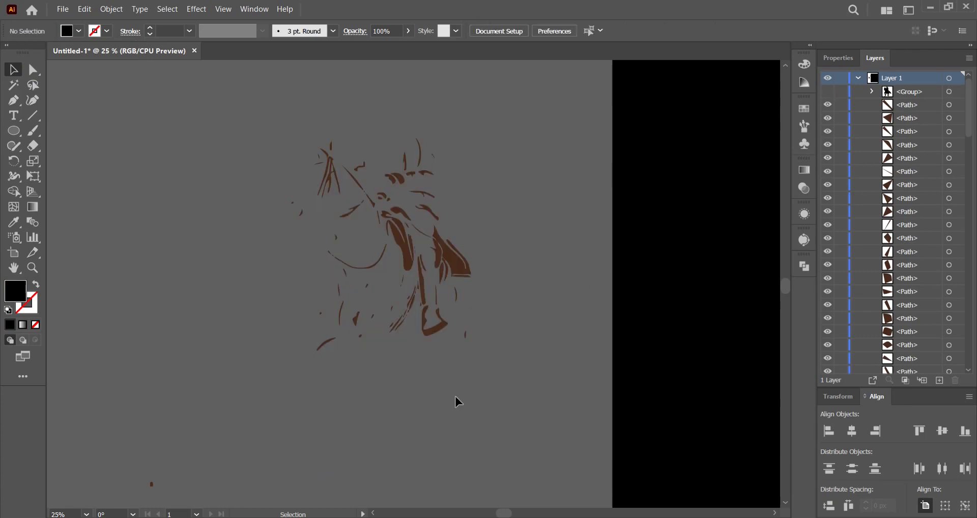
Delete the stray brown dot and group the remaining brown detail paths.
scroll(157, 423, "down", 3)
left_click_drag(196, 459, 207, 446)
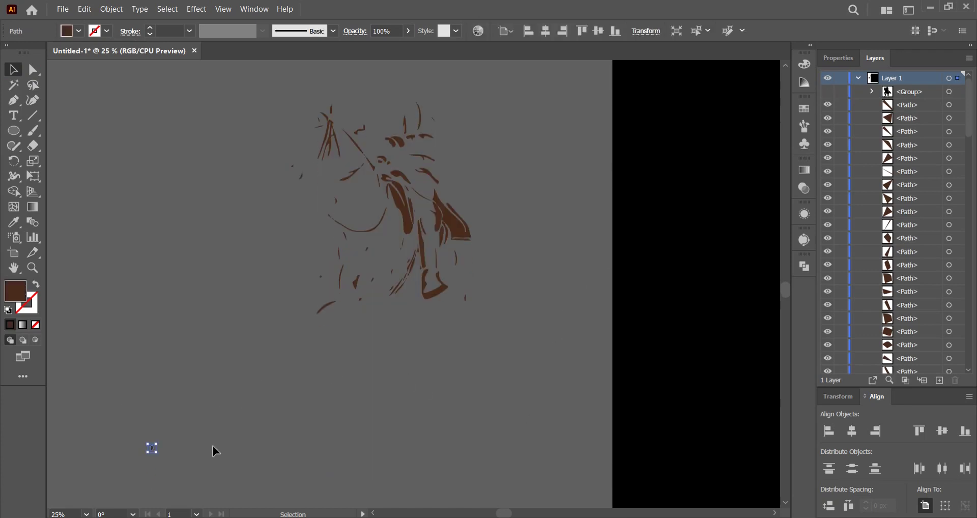
key("Delete")
scroll(498, 412, "up", 3)
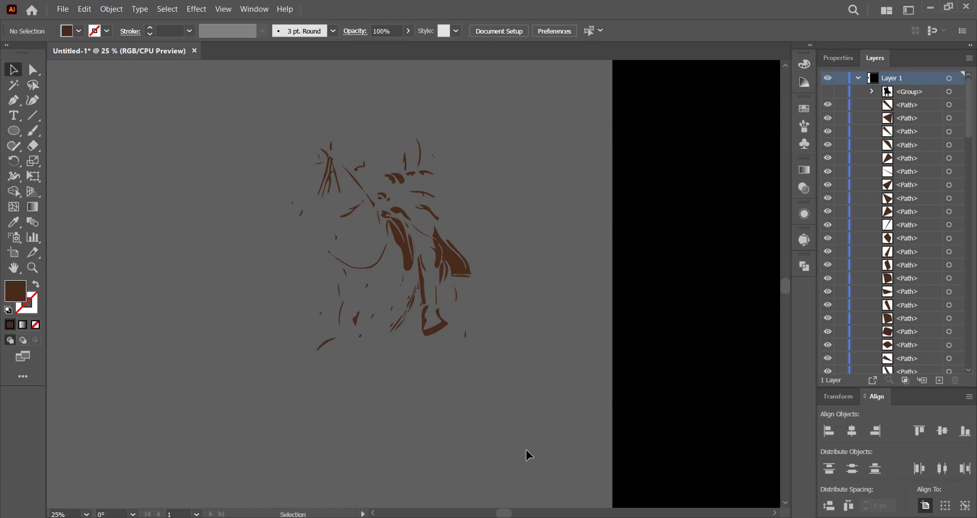
key("ctrl+a")
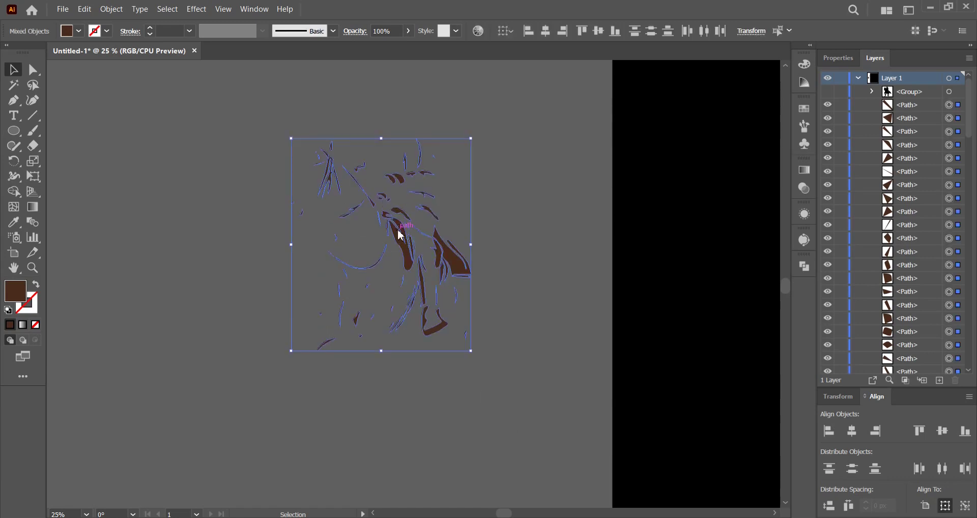
right_click(401, 234)
left_click(431, 384)
Recolour the detail group light grey by eyedropping the grey circle.
scroll(510, 288, "up", 1)
scroll(508, 285, "up", 6)
scroll(509, 285, "up", 8)
scroll(509, 285, "up", 3)
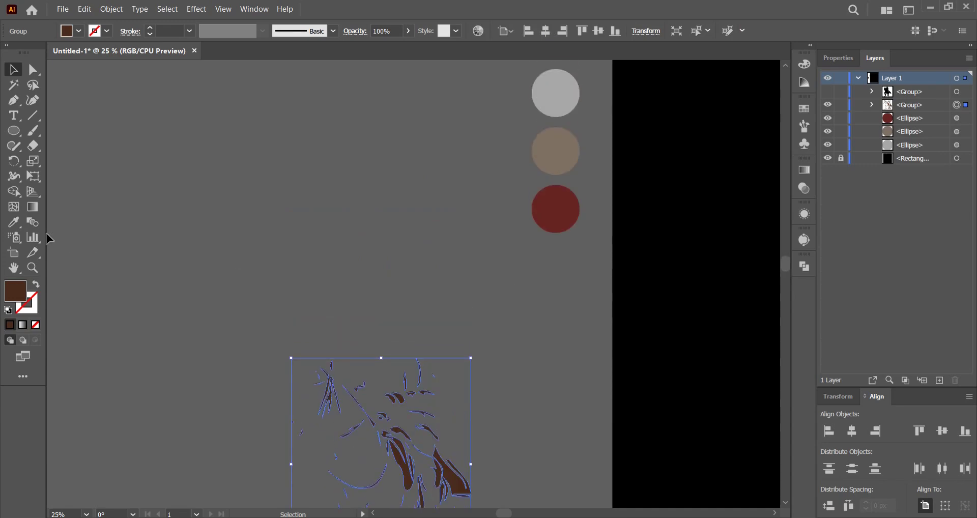
left_click(13, 221)
left_click(555, 103)
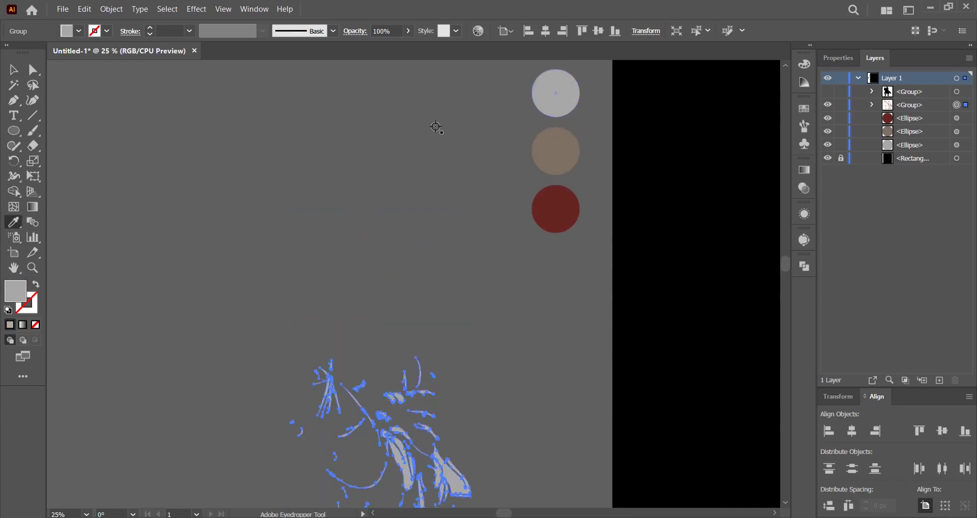
left_click(14, 70)
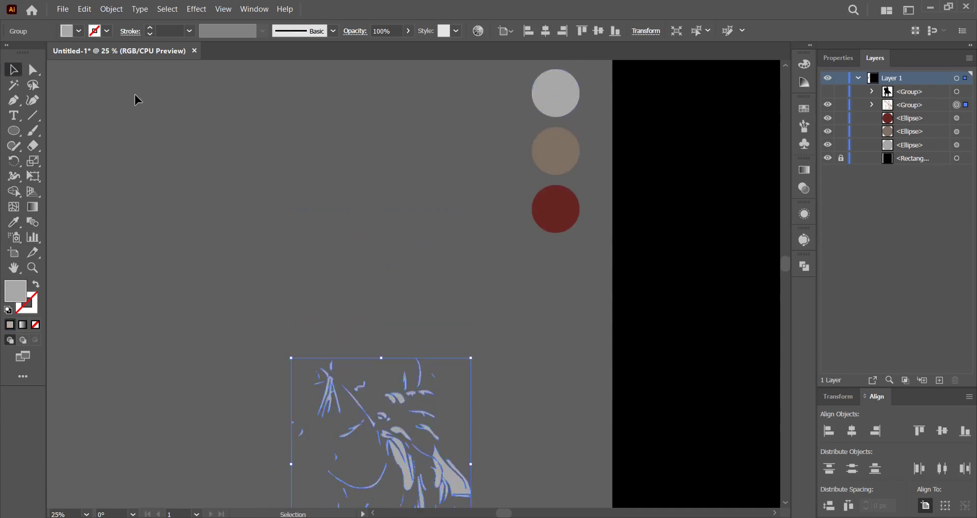
Unhide the black silhouette and group it with the grey details into one cowboy group.
left_click(828, 92)
scroll(480, 316, "down", 3)
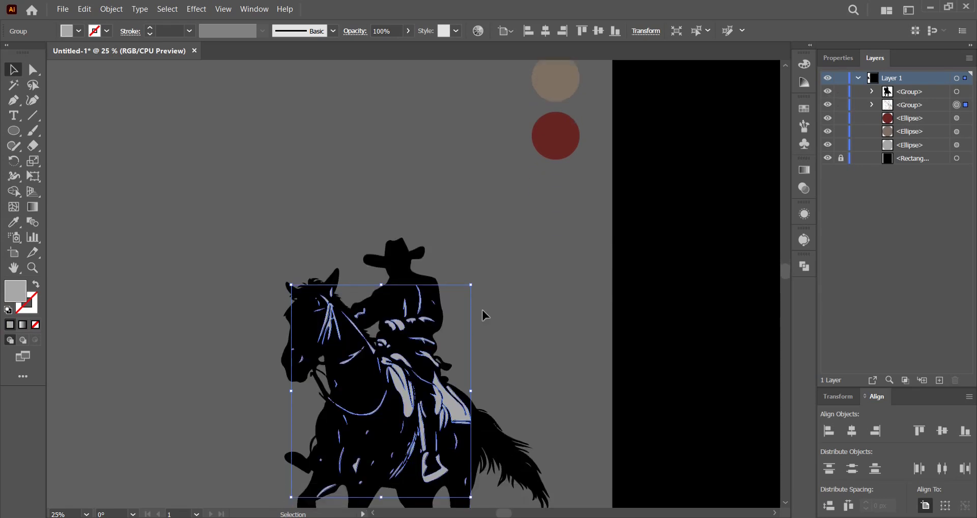
scroll(498, 289, "down", 2)
left_click(529, 234)
scroll(536, 216, "down", 2)
left_click_drag(541, 223, 389, 305)
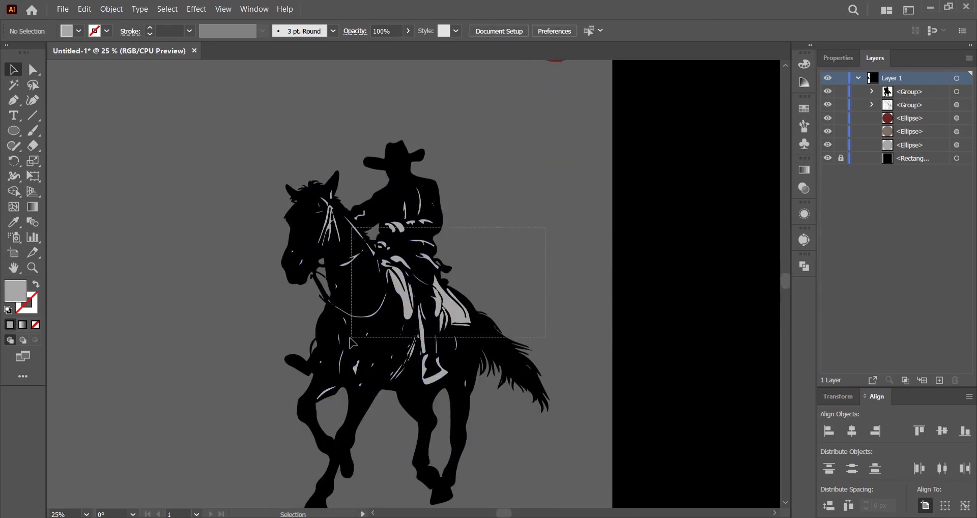
right_click(390, 305)
left_click(431, 200)
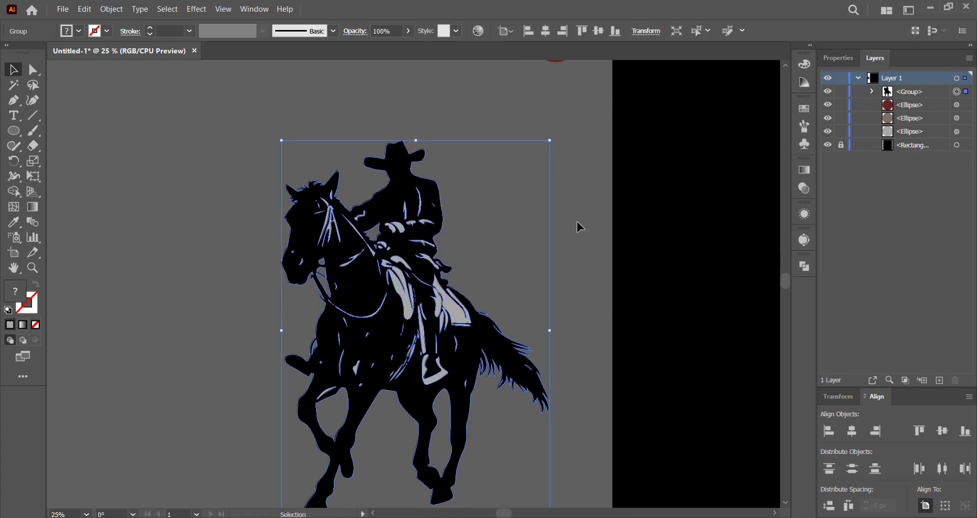
left_click(565, 227)
scroll(566, 228, "down", 1)
left_click_drag(558, 219, 459, 278)
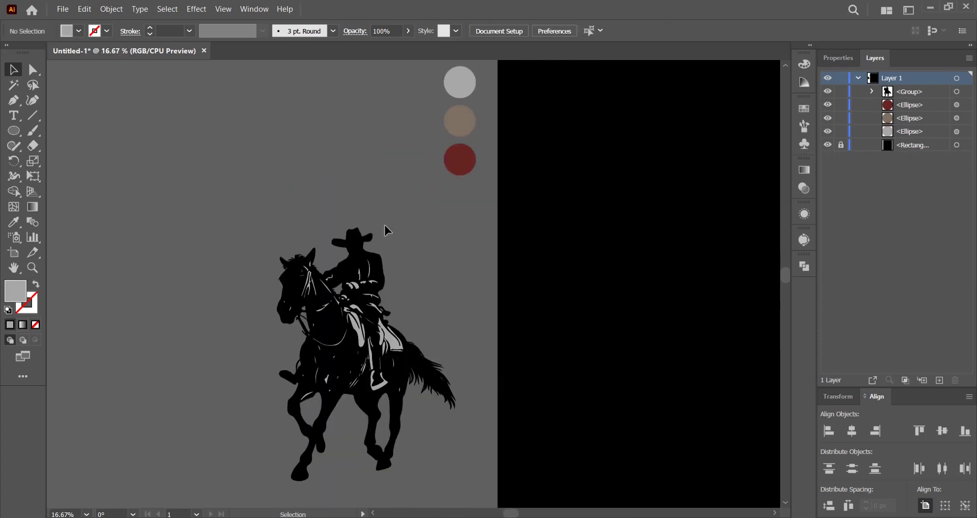
Add placeholder text above the cowboy, enlarged to about 160 pt, in the tan circle's colour.
left_click(20, 117)
left_click(382, 202)
left_click(13, 71)
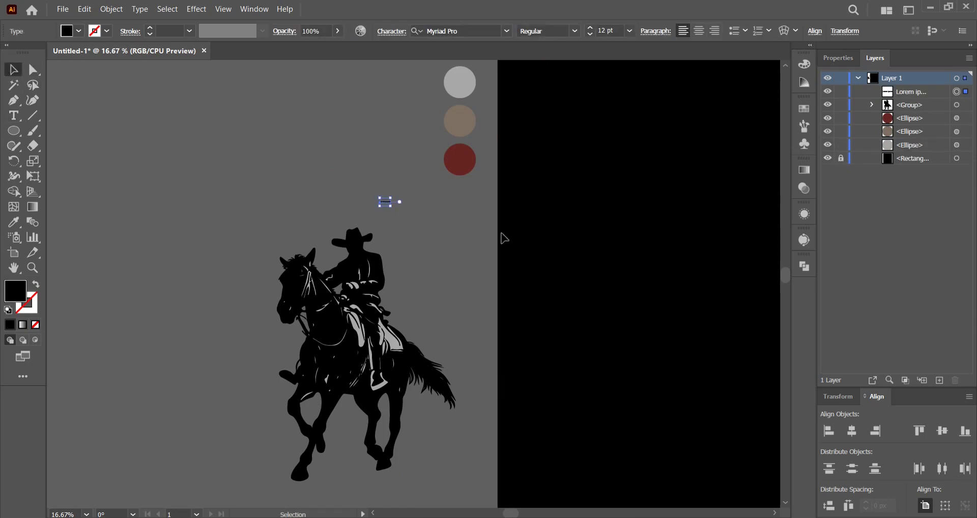
left_click_drag(390, 206, 524, 229)
scroll(460, 209, "up", 1)
left_click(19, 221)
left_click(459, 75)
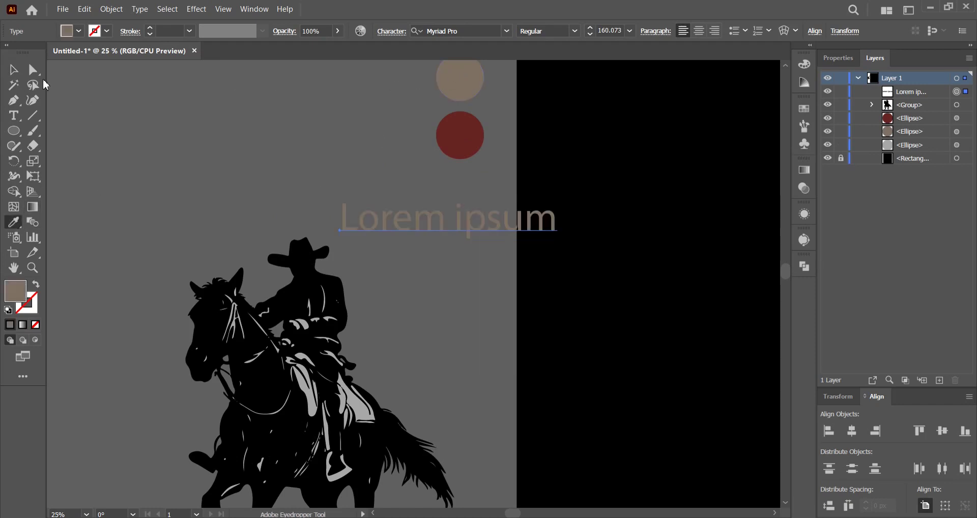
left_click(17, 70)
left_click_drag(436, 229, 681, 217)
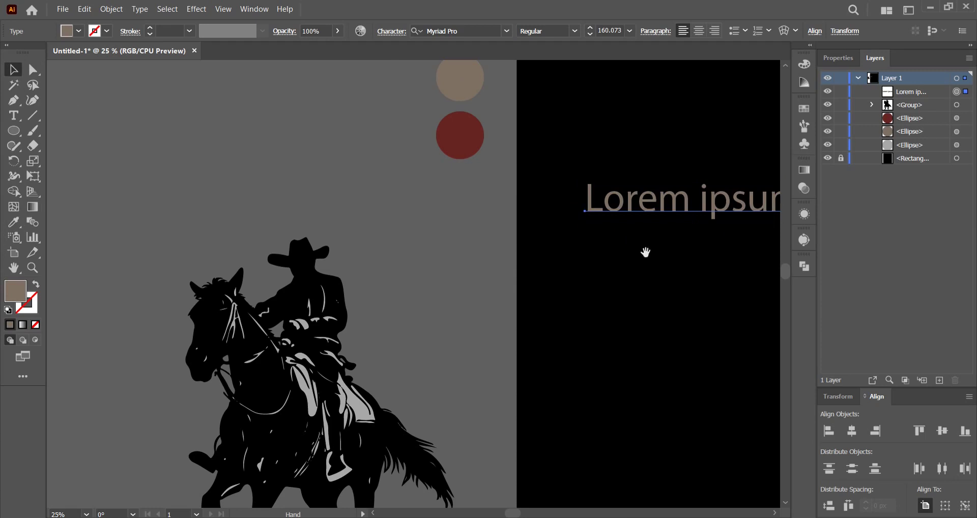
key("ctrl+minus")
left_click_drag(501, 244, 564, 216)
Change the placeholder to GRANDPA in Impact, enlarged and moved up the artboard.
triple_click(512, 228)
key("Caps_Lock")
type("GRA")
left_click(13, 70)
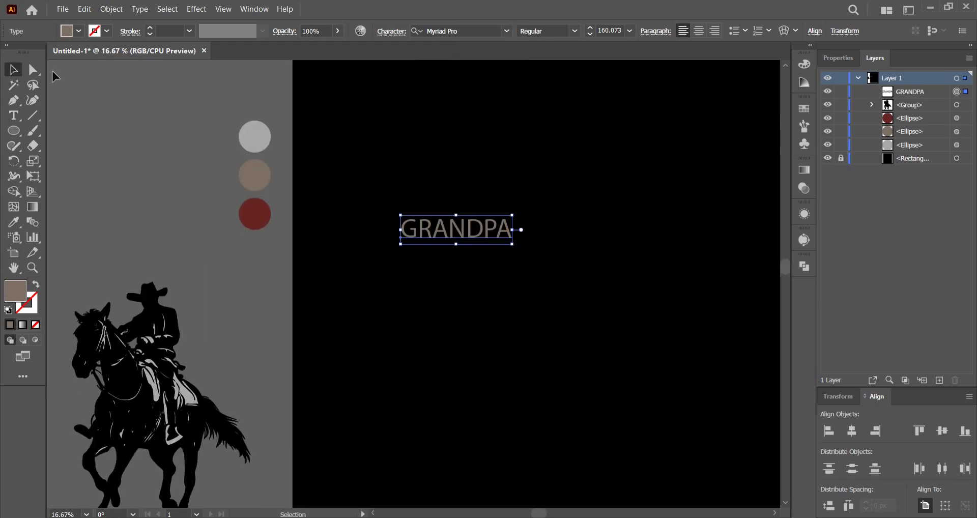
left_click(467, 29)
type("impact")
key("Return")
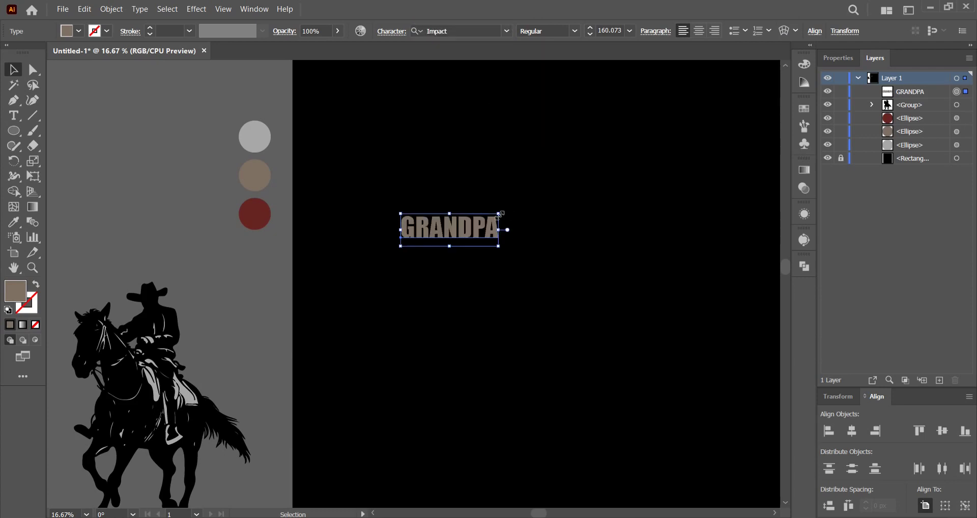
left_click_drag(511, 215, 584, 200)
Add a smaller light grey copy reading 'WITH A' centred beneath GRANDPA.
left_click_drag(509, 171, 508, 234)
key("i")
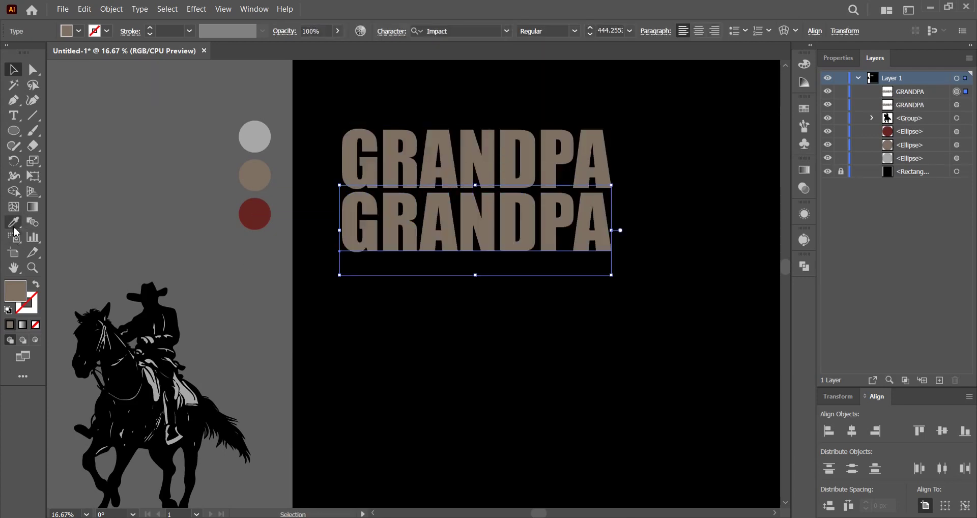
left_click(255, 136)
key("v")
left_click_drag(615, 277, 483, 219)
left_click_drag(407, 201, 488, 207)
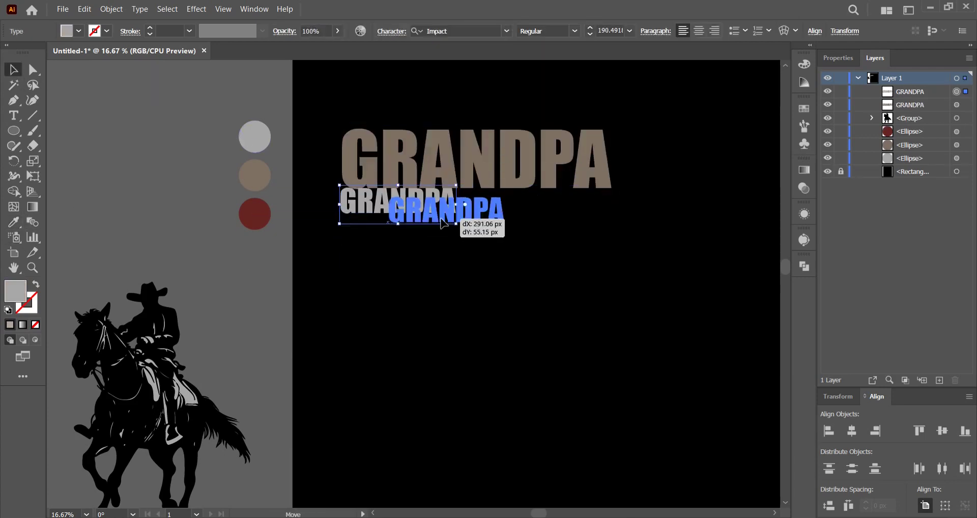
double_click(478, 208)
type("WITH A")
key("Escape")
Add another copy lower on the artboard reading 'BANG'.
left_click_drag(502, 174, 488, 359)
double_click(487, 359)
type("BAND")
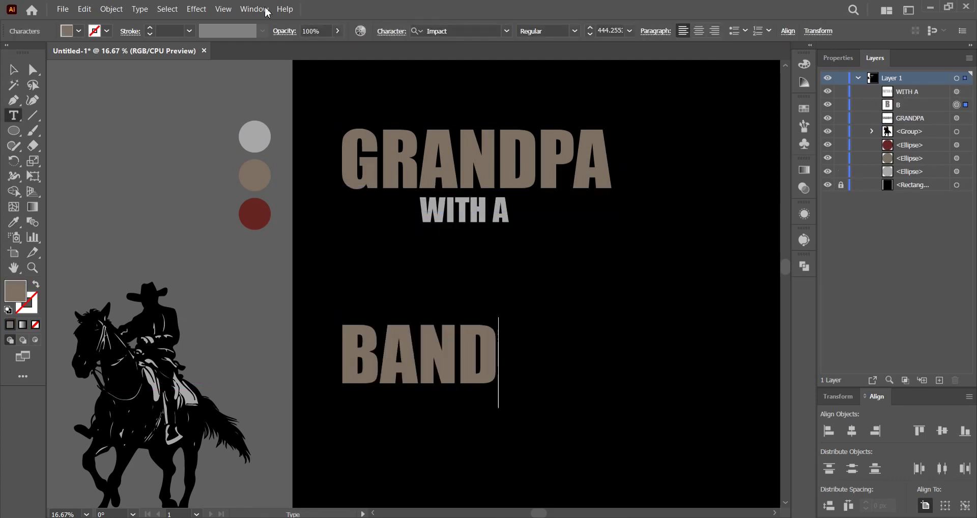
key("Escape")
double_click(481, 377)
key("BackSpace")
type("G")
key("Escape")
key("ctrl+shift+a")
left_click(474, 361)
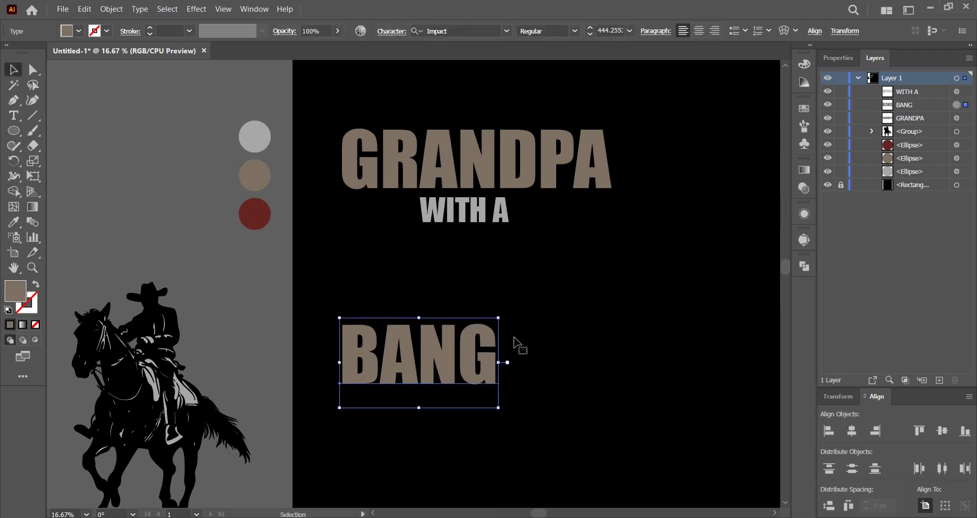
left_click(573, 353)
scroll(573, 335, "down", 1)
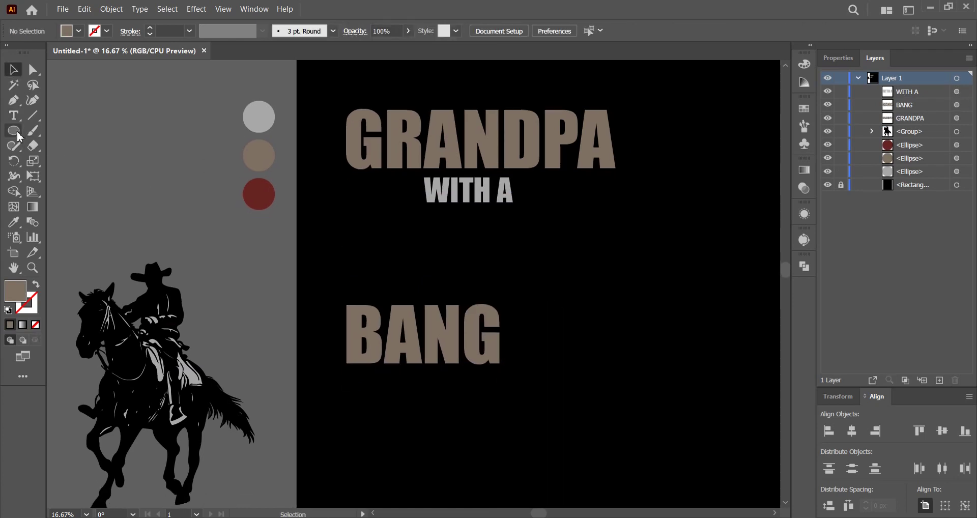
Draw a tall rectangle beneath BANG.
left_click_drag(18, 136, 63, 130)
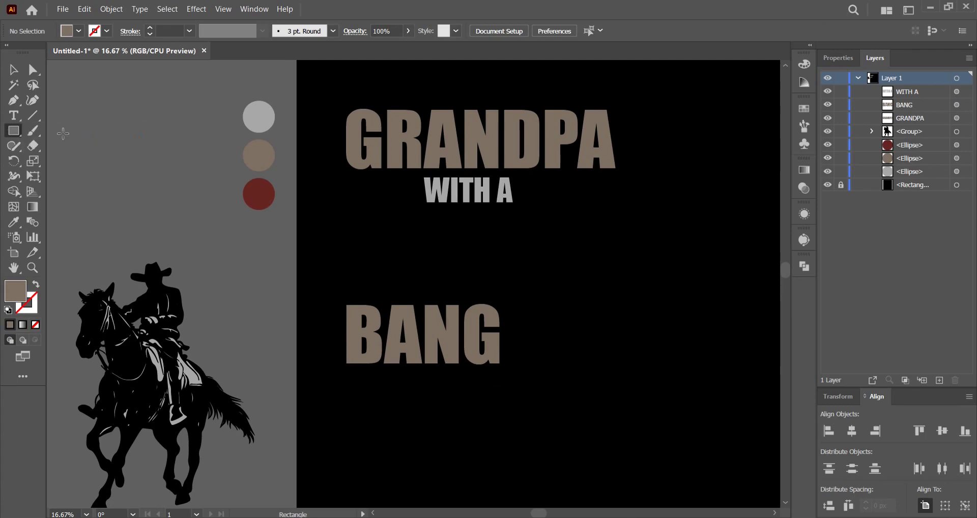
scroll(442, 392, "down", 2)
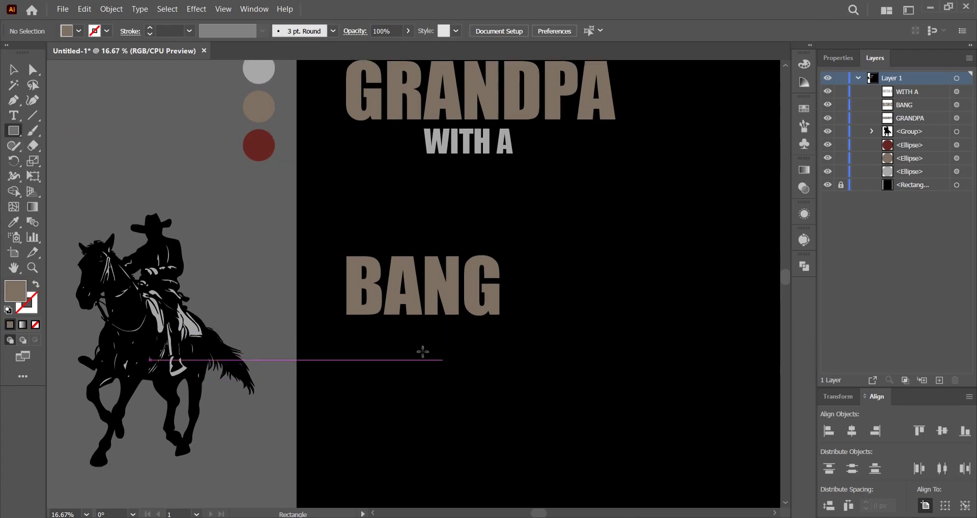
left_click_drag(348, 338, 620, 473)
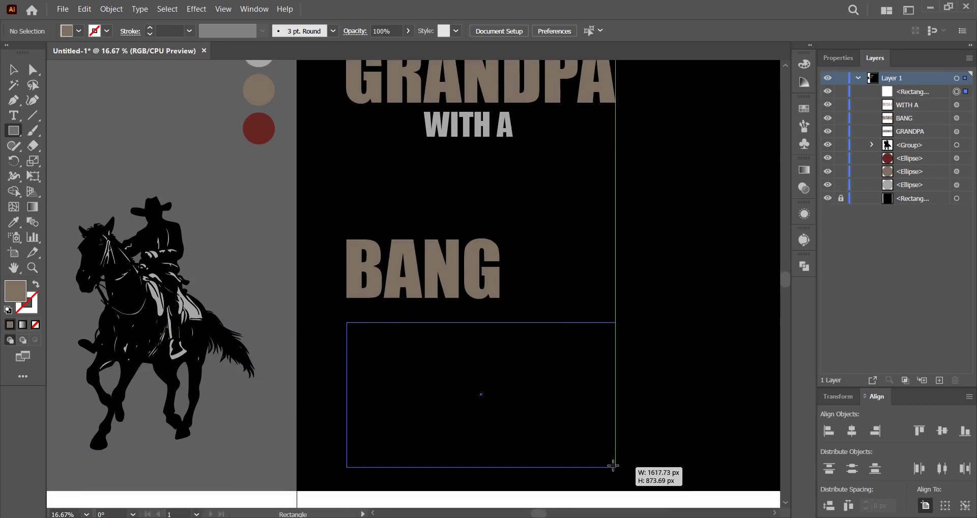
left_click_drag(619, 474, 616, 467)
left_click_drag(591, 406, 551, 297)
key("v")
left_click_drag(440, 358, 440, 428)
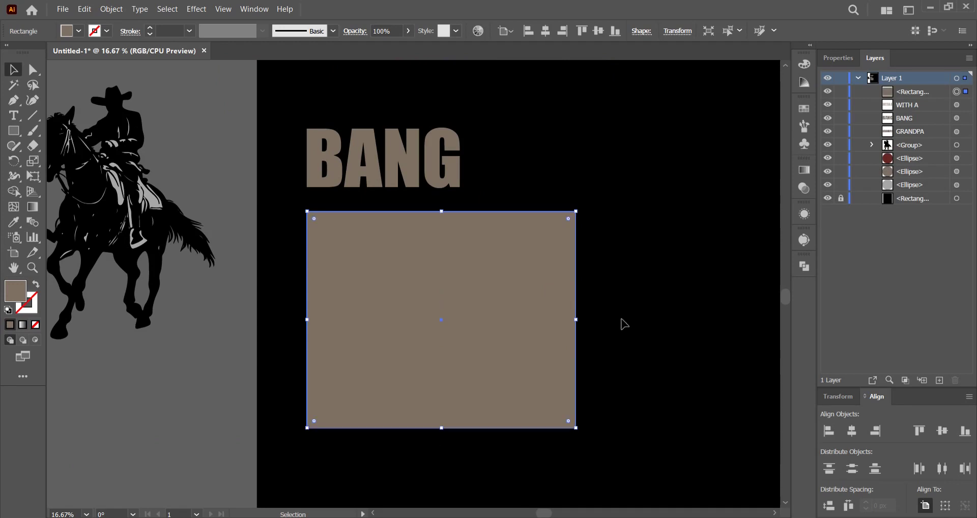
left_click(138, 154)
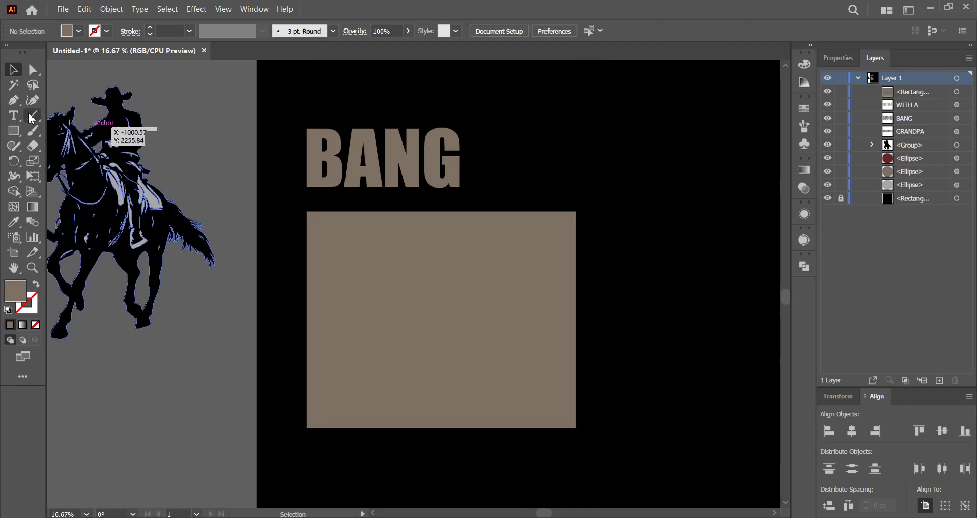
Split the rectangle with a slanted line into two white pieces using the Shape Builder.
left_click(30, 121)
mouse_move(260, 343)
left_mouse_down()
mouse_move(602, 269)
mouse_move(618, 277)
left_mouse_up()
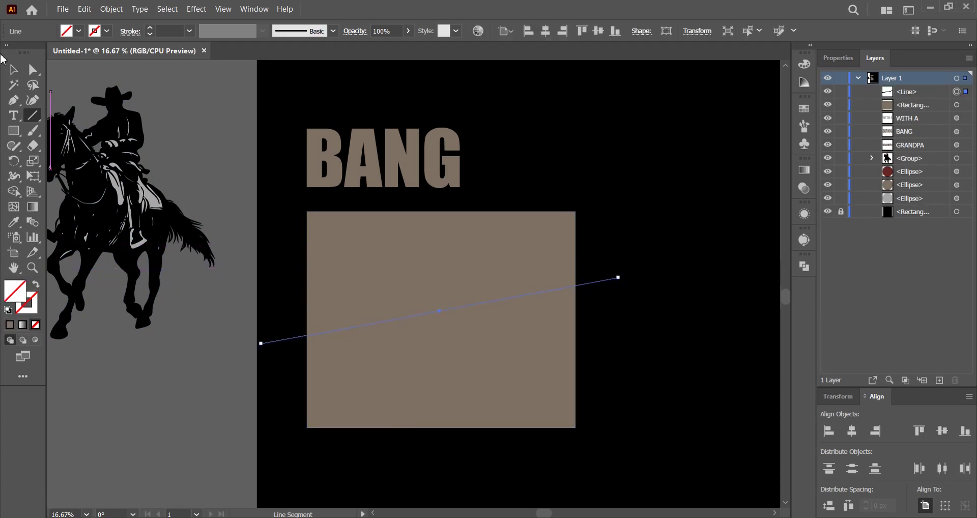
left_click(12, 69)
key("shift+m")
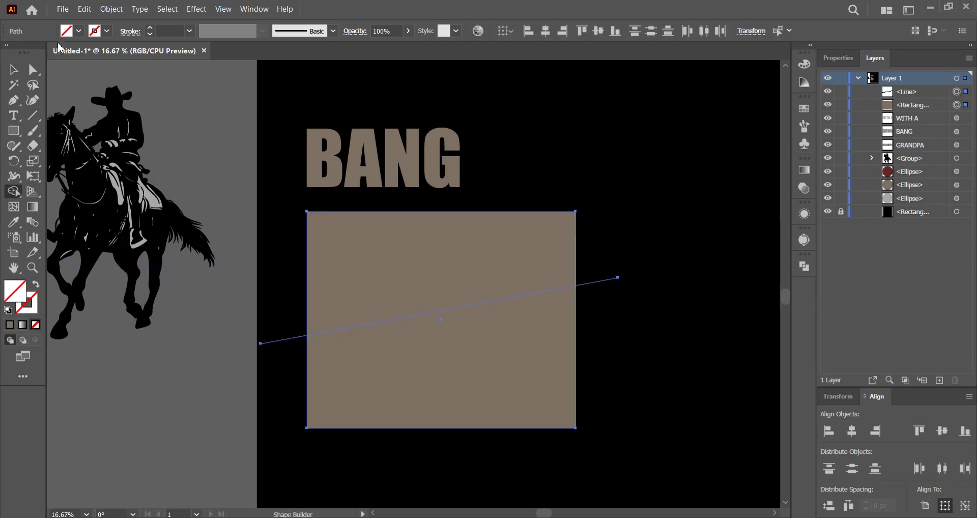
left_click(79, 31)
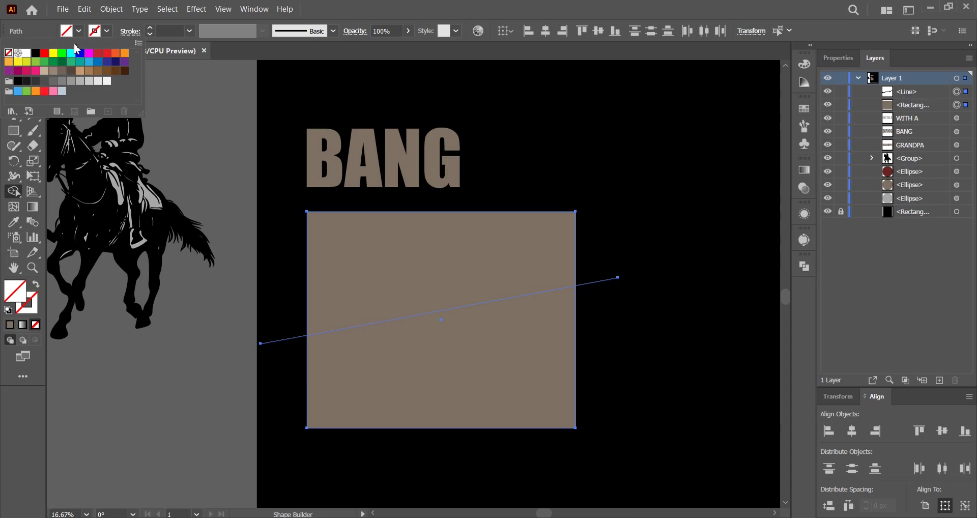
left_click(27, 52)
left_click(337, 16)
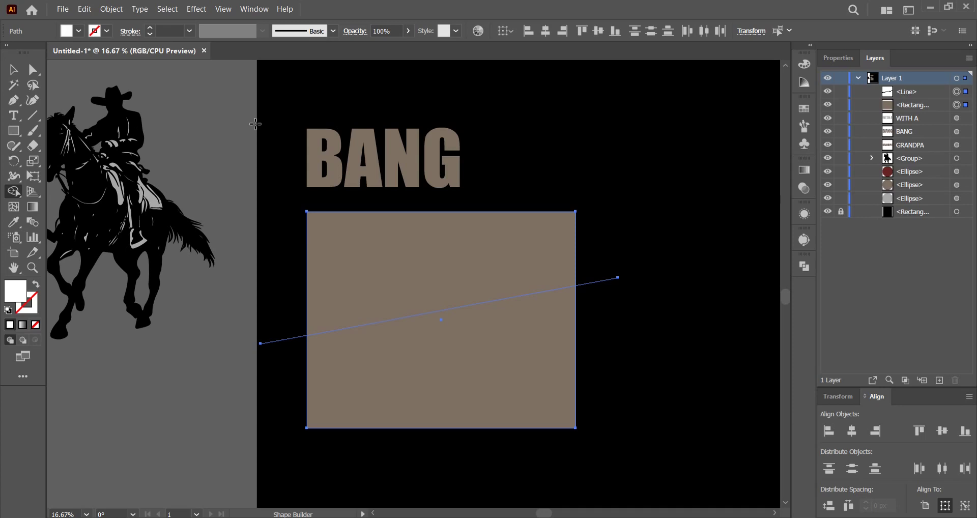
left_click(342, 261)
left_click(427, 368)
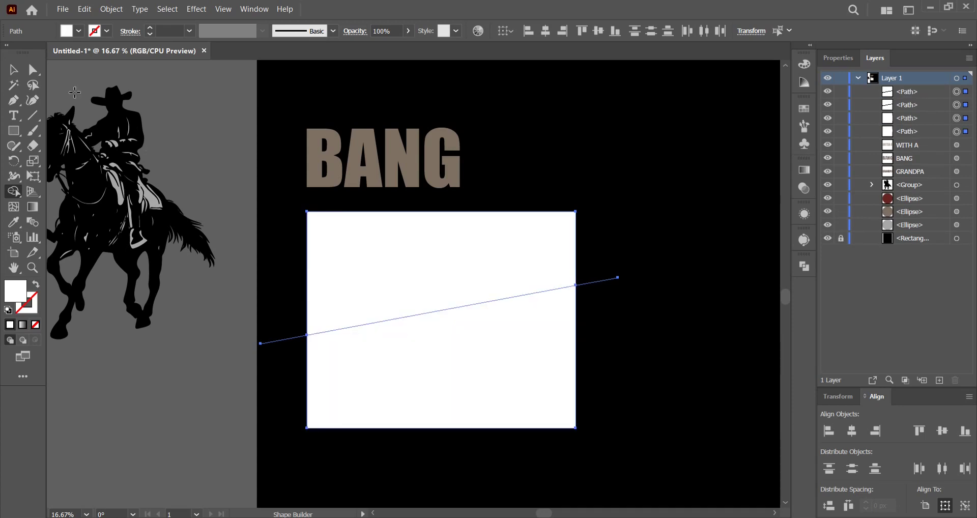
Raise the upper white piece to open a diagonal gap and delete both leftover slivers.
left_click(13, 70)
left_click(654, 266)
left_click_drag(523, 268, 524, 257)
left_click_drag(624, 325, 588, 229)
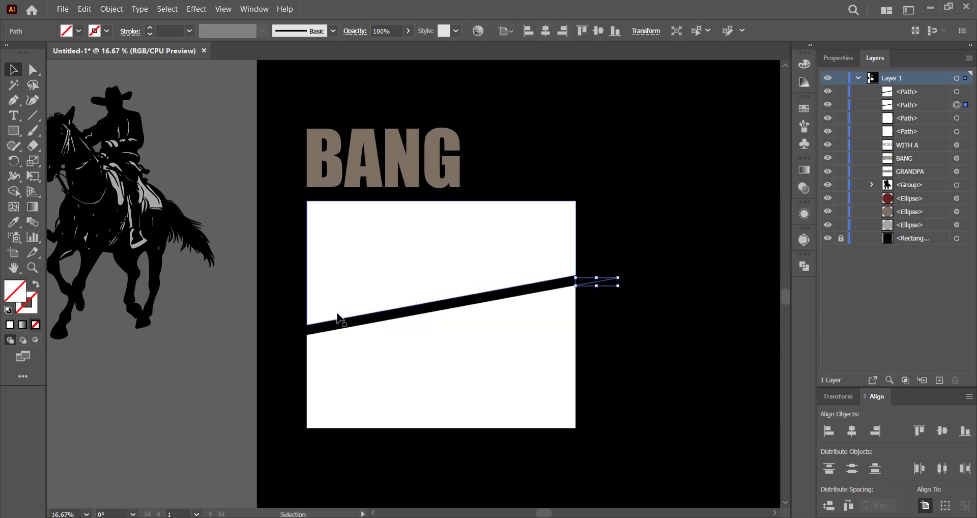
key("Delete")
left_click_drag(301, 356, 300, 356)
key("Delete")
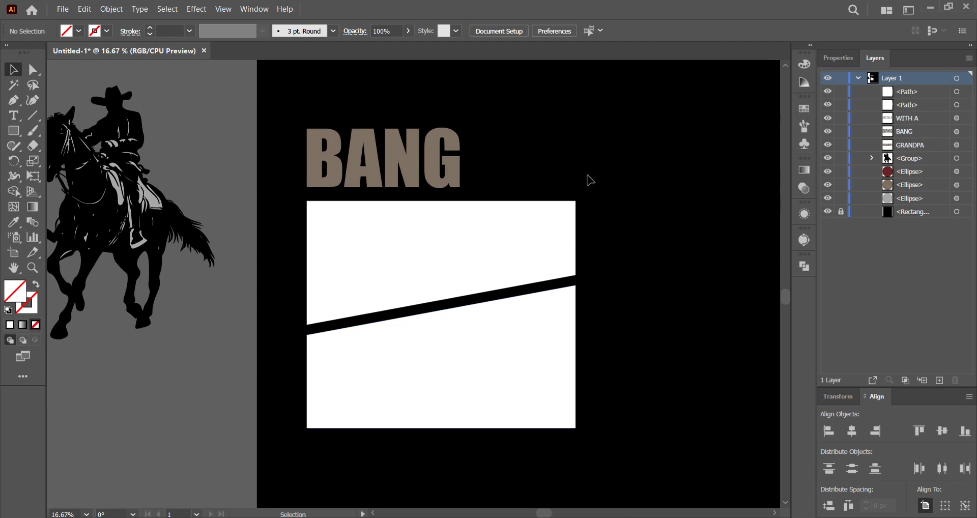
mouse_move(511, 151)
left_mouse_down()
mouse_move(536, 329)
mouse_move(531, 318)
left_mouse_up()
Tighten the N–G spacing in BANG and convert GRANDPA, WITH A and BANG to outlines.
left_click(447, 326)
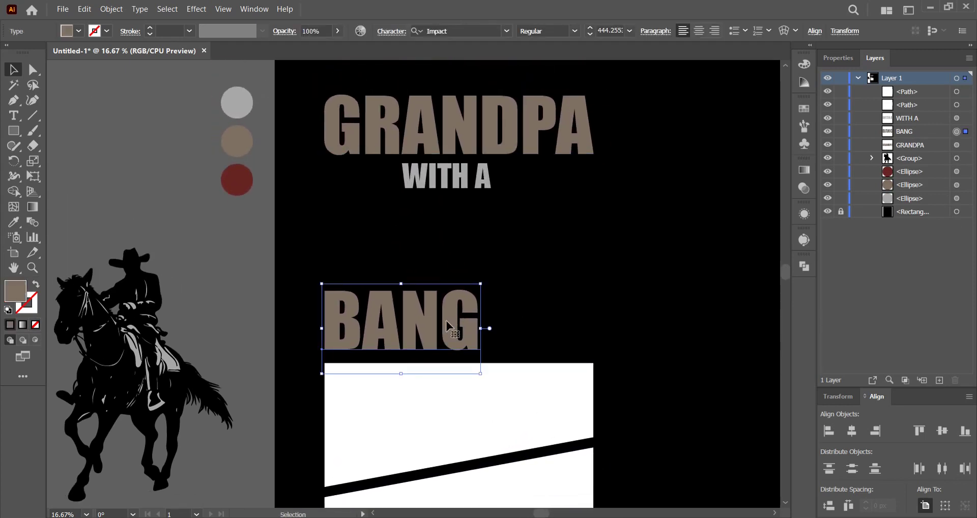
double_click(448, 325)
key("alt+Left")
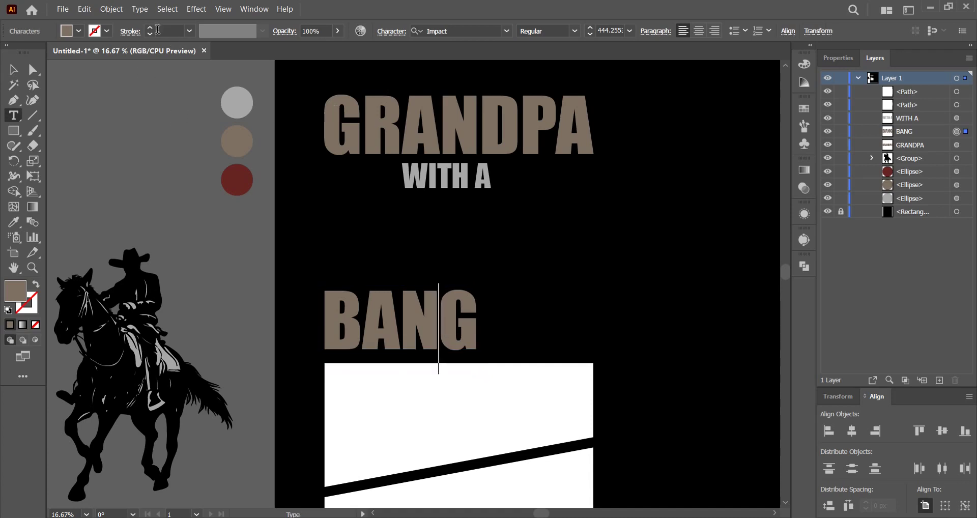
left_click(20, 75)
left_click_drag(524, 330, 426, 124)
right_click(426, 124)
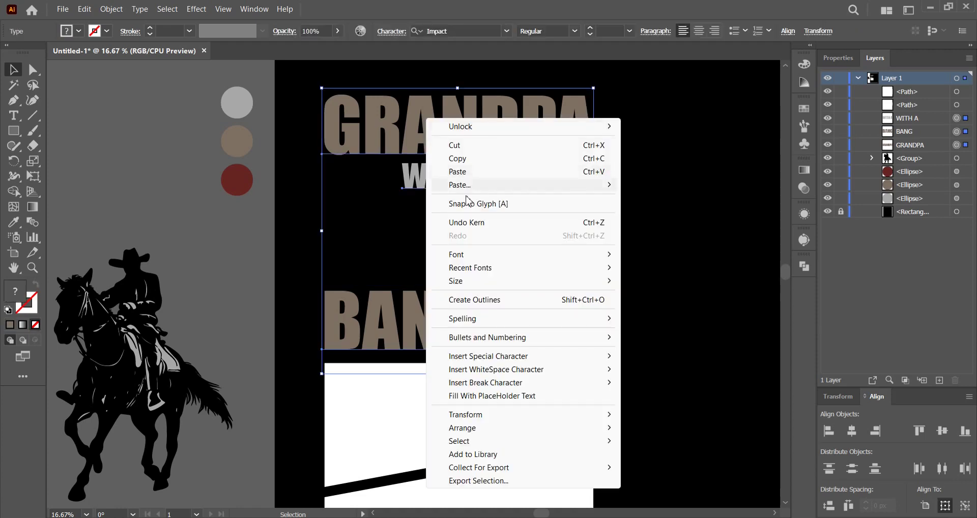
left_click(473, 362)
left_click(623, 268)
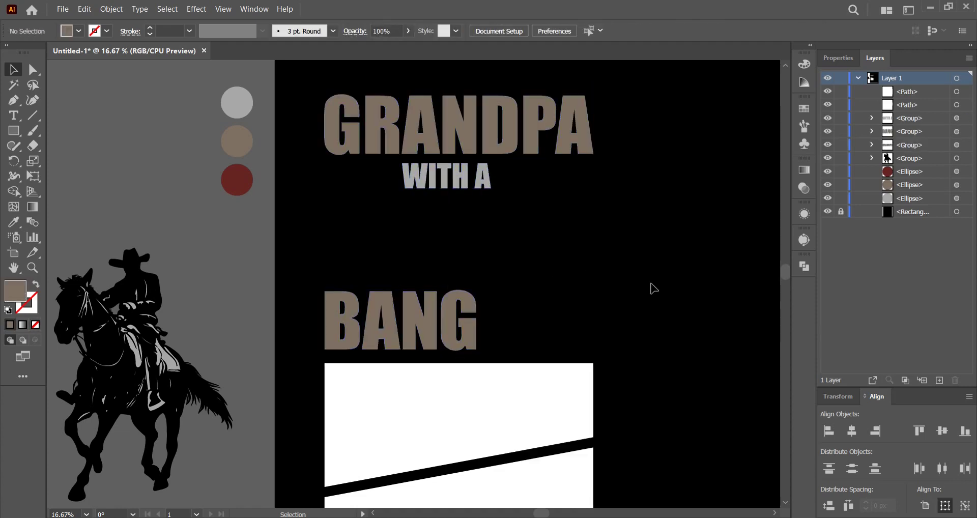
Envelope-distort BANG to fit the slanted upper white piece.
left_click_drag(649, 288, 617, 194)
left_click(453, 303)
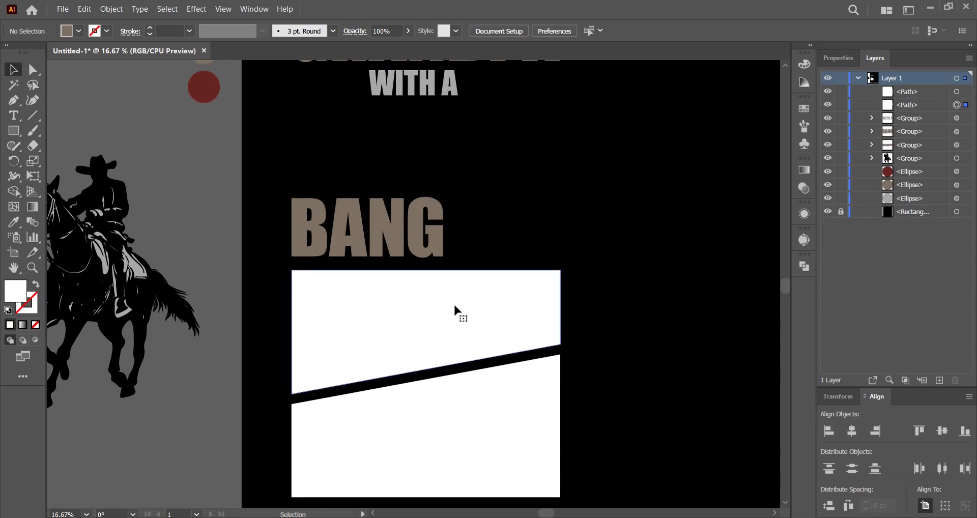
left_click(423, 222, "shift")
left_click(112, 9)
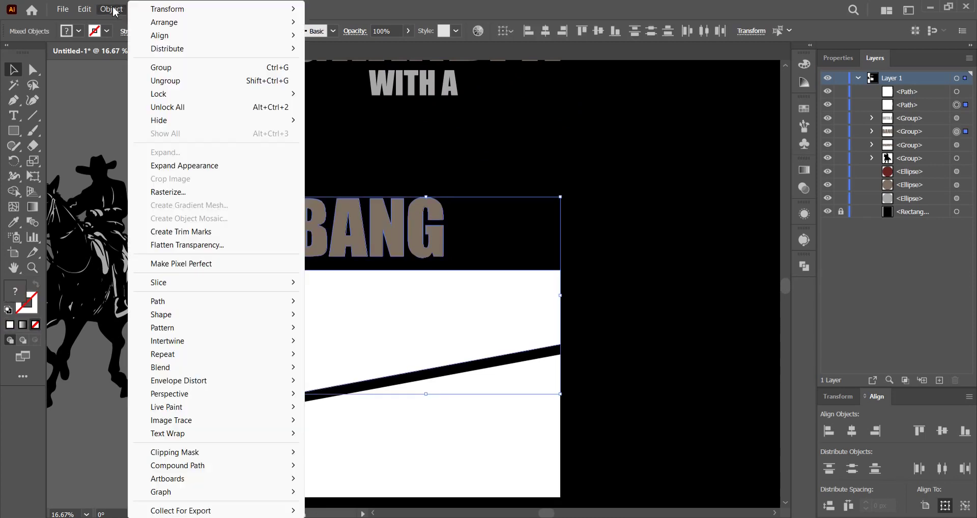
mouse_move(178, 380)
left_click(363, 407)
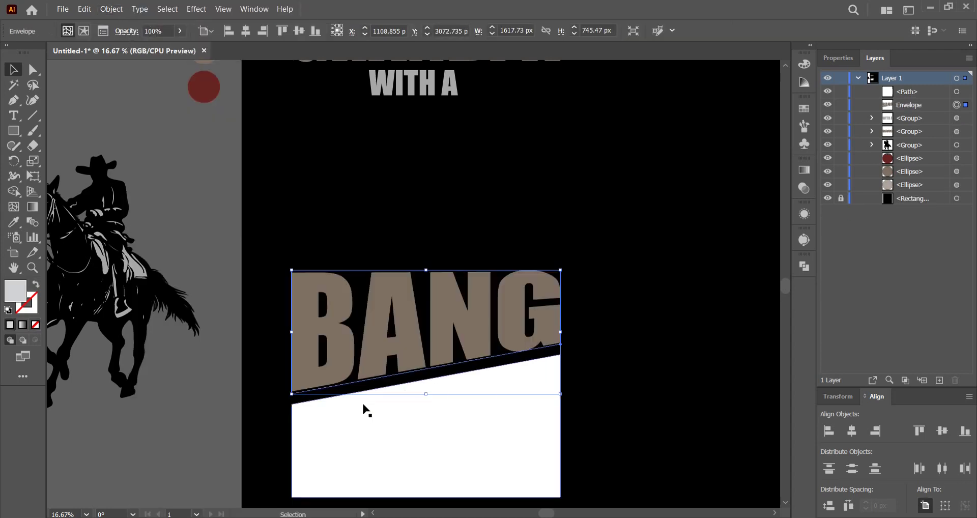
left_click(570, 223)
Move WITH A and GRANDPA down tightly above BANG and clear the selection.
scroll(572, 224, "down", 1)
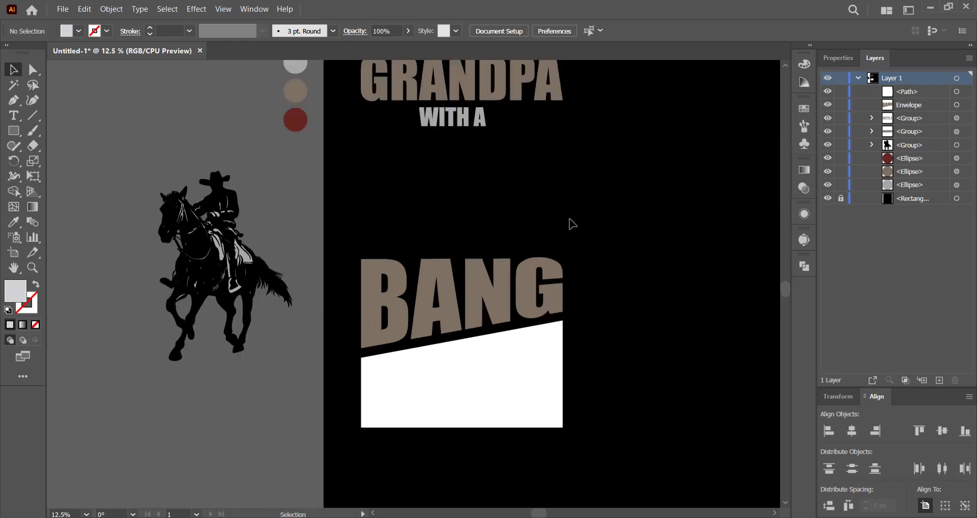
left_click_drag(451, 148, 461, 265)
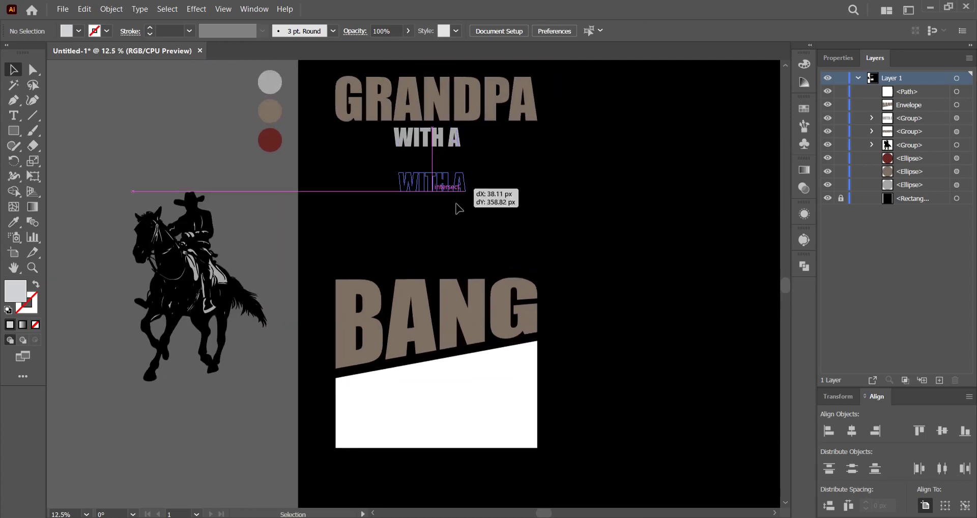
left_click_drag(460, 117, 453, 233)
left_click(596, 258)
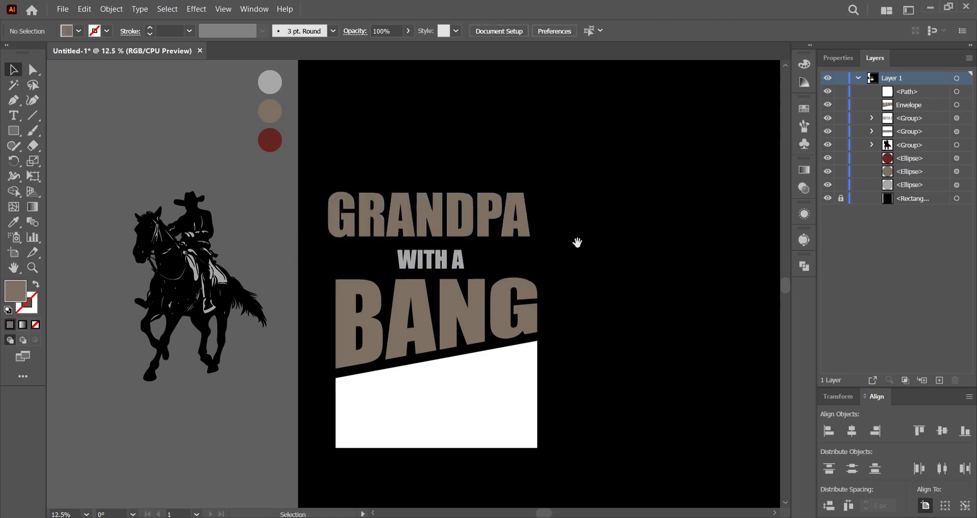
left_click_drag(578, 246, 547, 179)
left_click(461, 331)
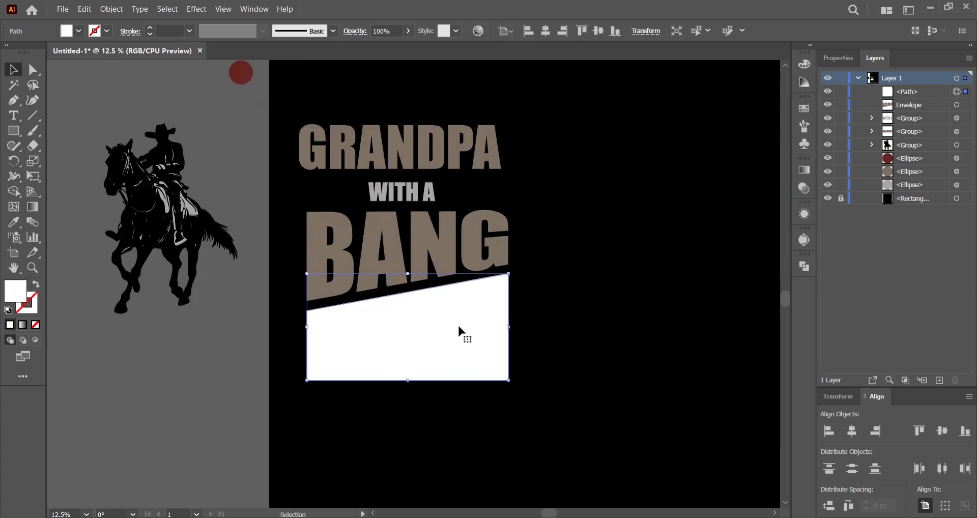
key("ctrl+shift+a")
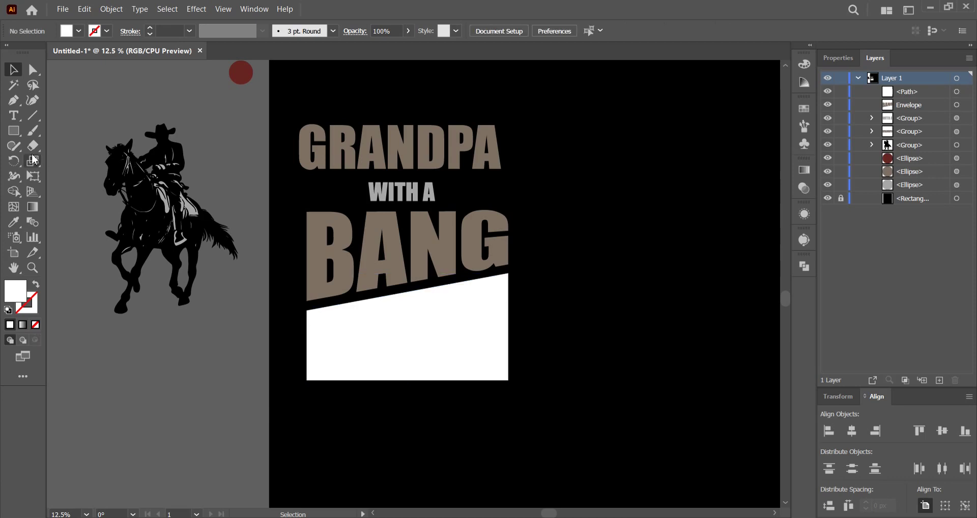
left_click(15, 135)
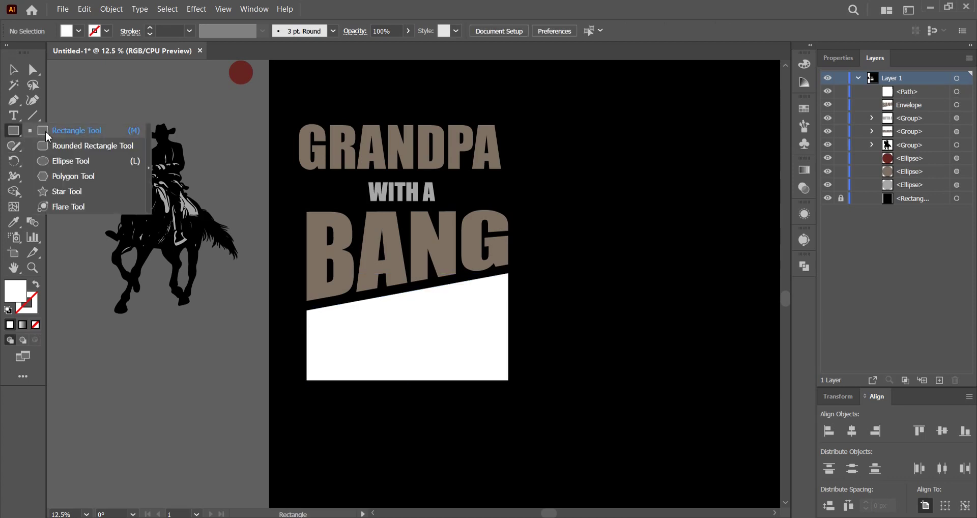
Draw a rectangle on the canvas.
left_click_drag(17, 139, 45, 130)
scroll(415, 425, "down", 2)
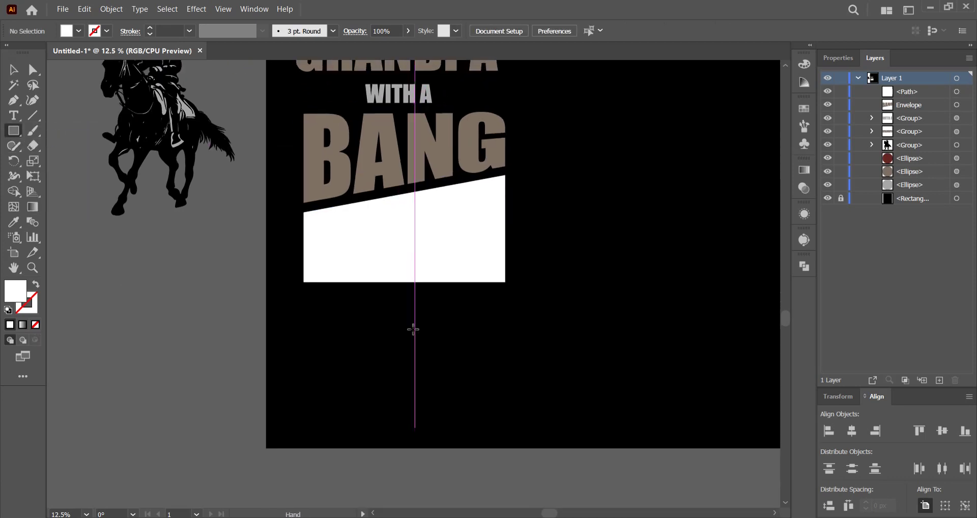
scroll(413, 327, "up", 1)
scroll(408, 329, "up", 1)
mouse_move(312, 310)
left_mouse_down()
mouse_move(418, 331)
mouse_move(482, 320)
mouse_move(398, 406)
left_mouse_up()
Turn the rectangle into a triangle with a top-centre point and no top corners.
left_click(14, 100)
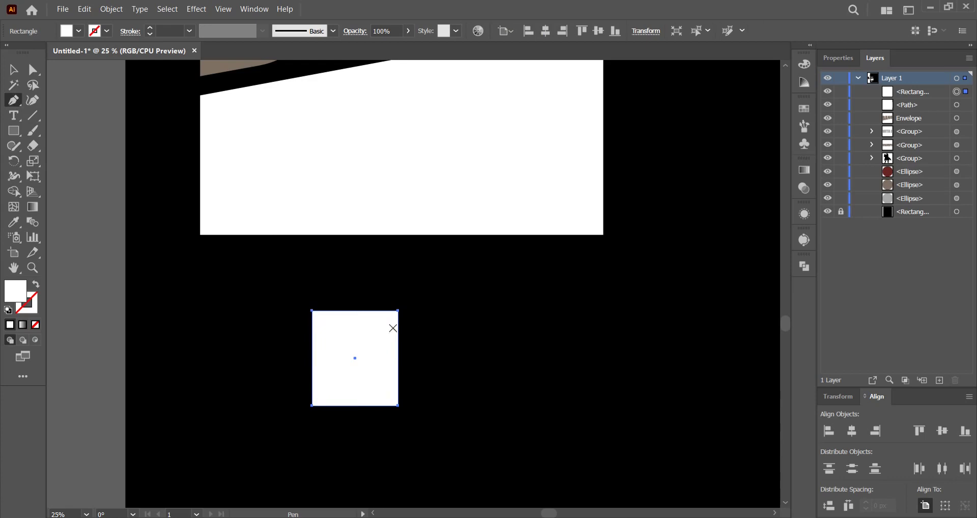
scroll(355, 311, "up", 2)
left_click(354, 306)
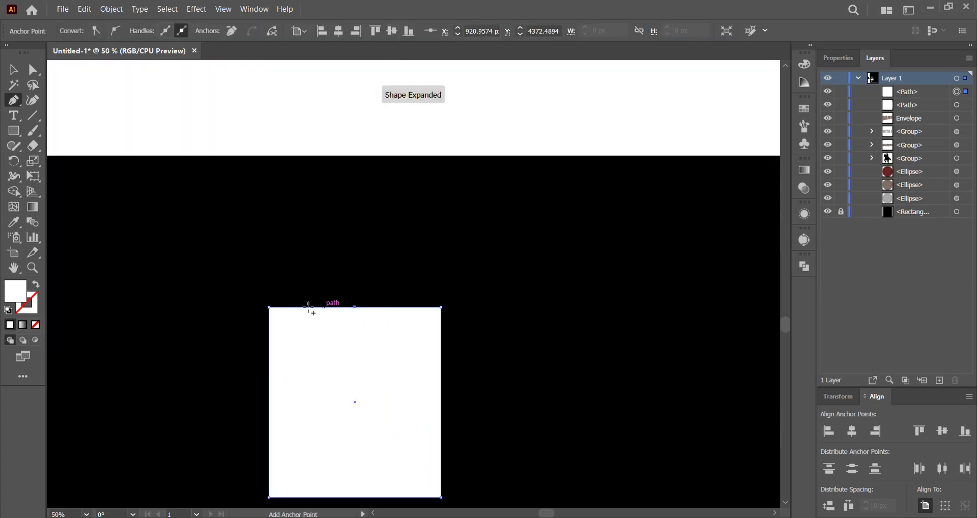
left_click(268, 306)
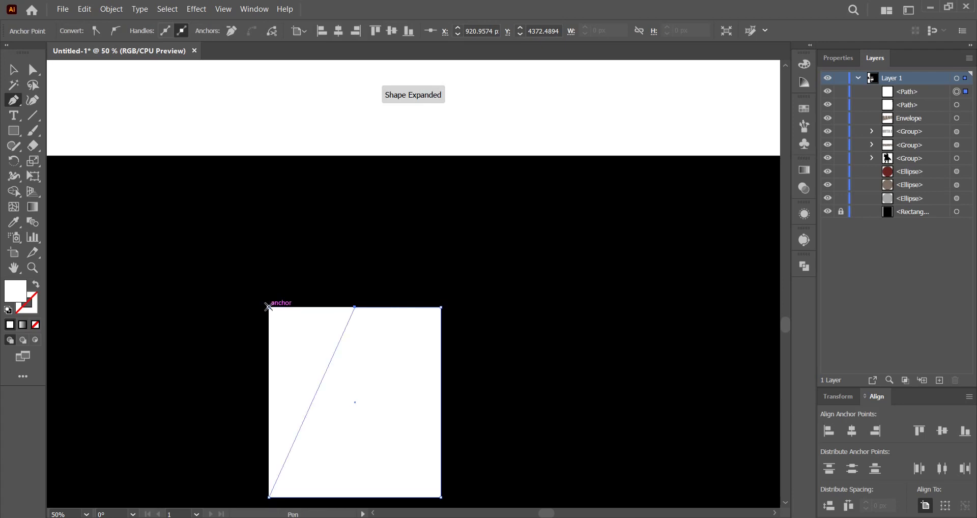
left_click(440, 307)
Narrow the triangle into a thin spike and move it aside.
key("v")
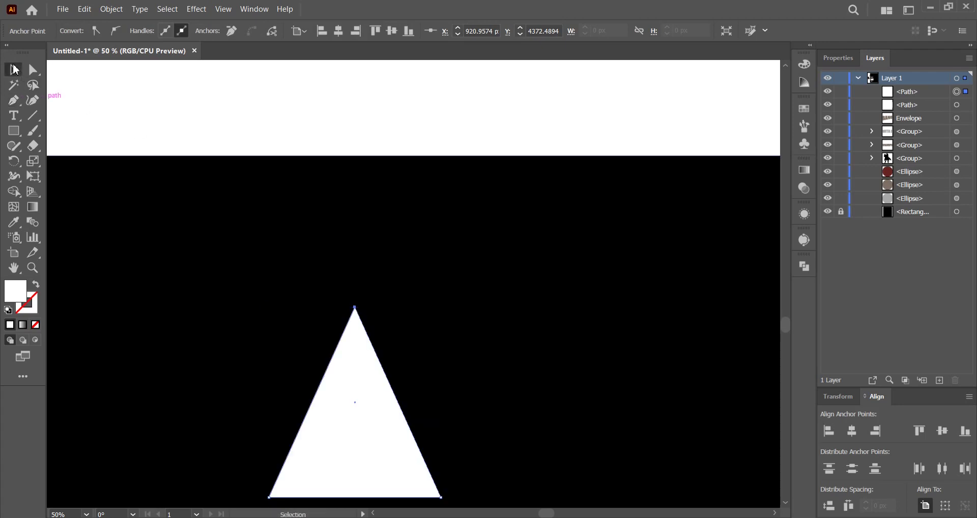
scroll(449, 215, "down", 1, "alt")
left_click_drag(418, 316, 468, 235)
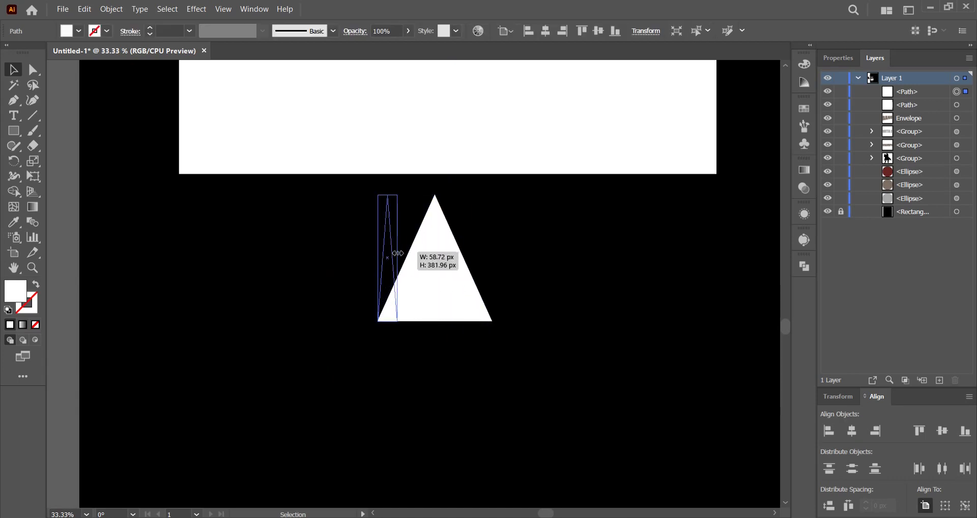
left_click_drag(443, 252, 391, 252)
mouse_move(383, 318)
left_mouse_down()
mouse_move(390, 345)
mouse_move(223, 129)
left_mouse_up()
Fill the spike with the dark red swatch colour using the eyedropper.
key("ctrl+minus")
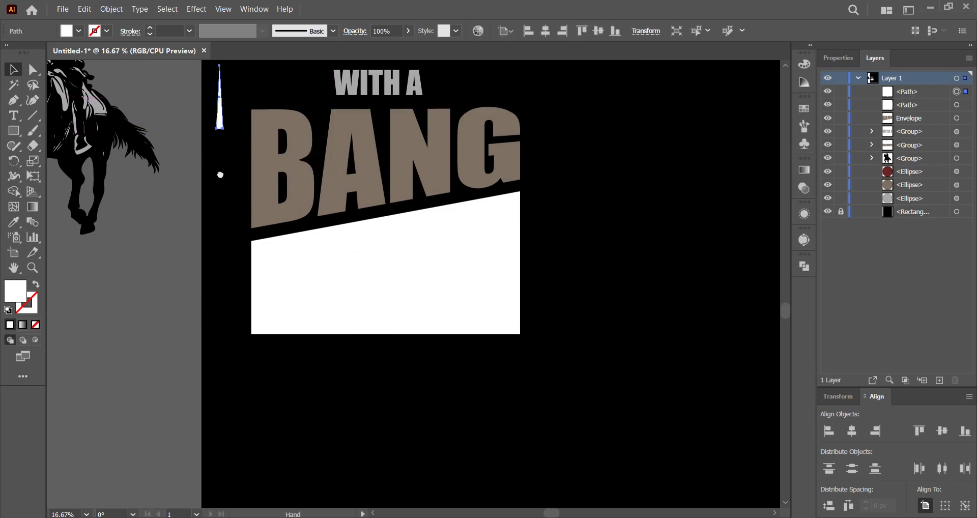
scroll(214, 158, "up", 5)
scroll(213, 158, "left", 3)
scroll(331, 157, "up", 1)
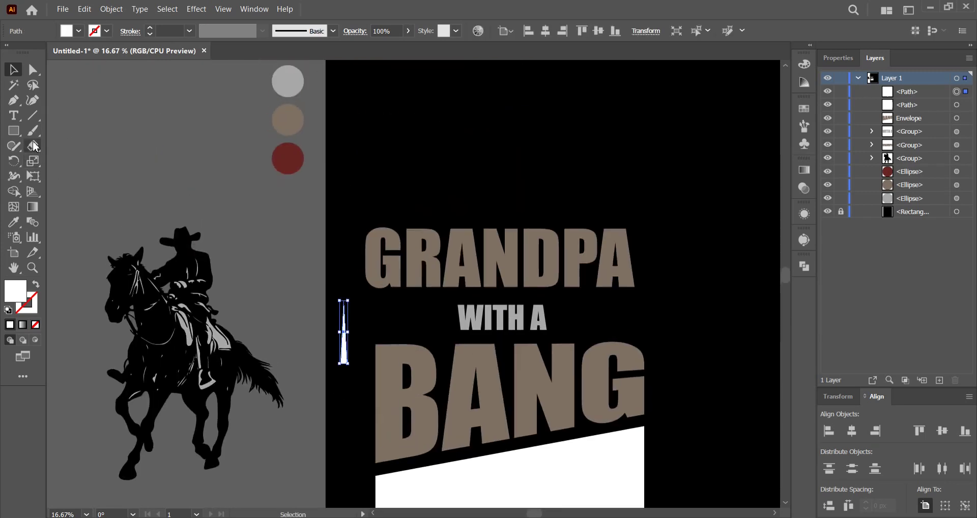
left_click(13, 222)
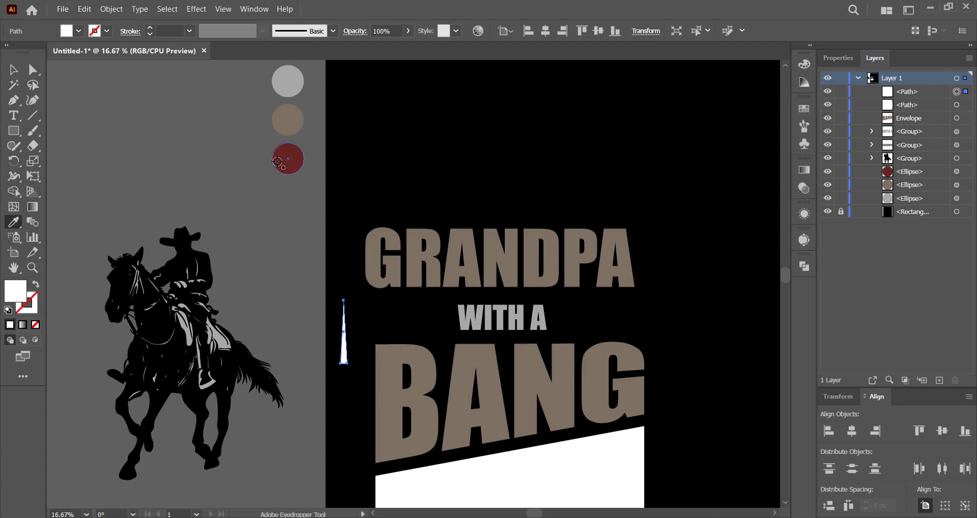
left_click(288, 158)
key("v")
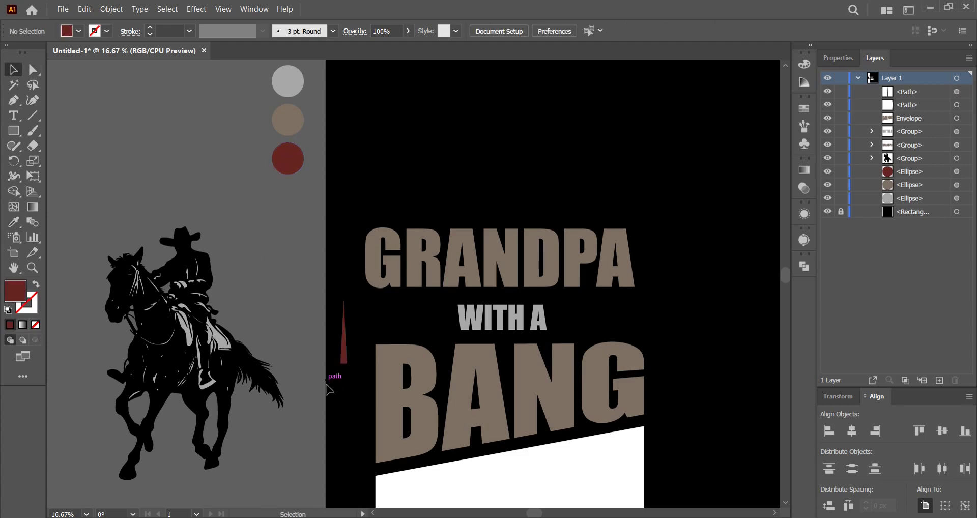
left_click(327, 356)
Place the red spike at the white slanted panel's bottom edge.
mouse_move(327, 342)
left_mouse_down()
mouse_move(306, 155)
mouse_move(489, 394)
mouse_move(516, 407)
left_mouse_up()
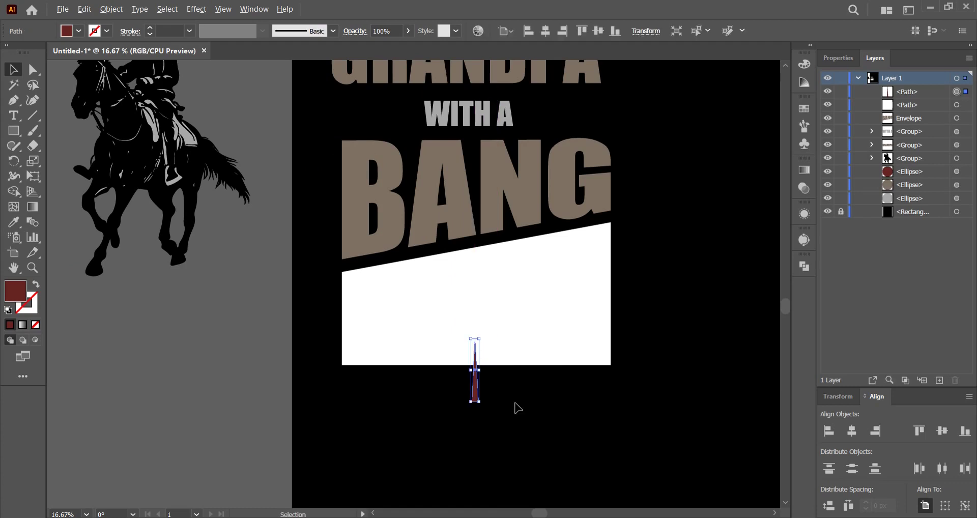
scroll(517, 407, "up", 1, "alt")
scroll(516, 407, "up", 1, "alt")
scroll(434, 411, "up", 1, "alt")
scroll(411, 382, "up", 1, "alt")
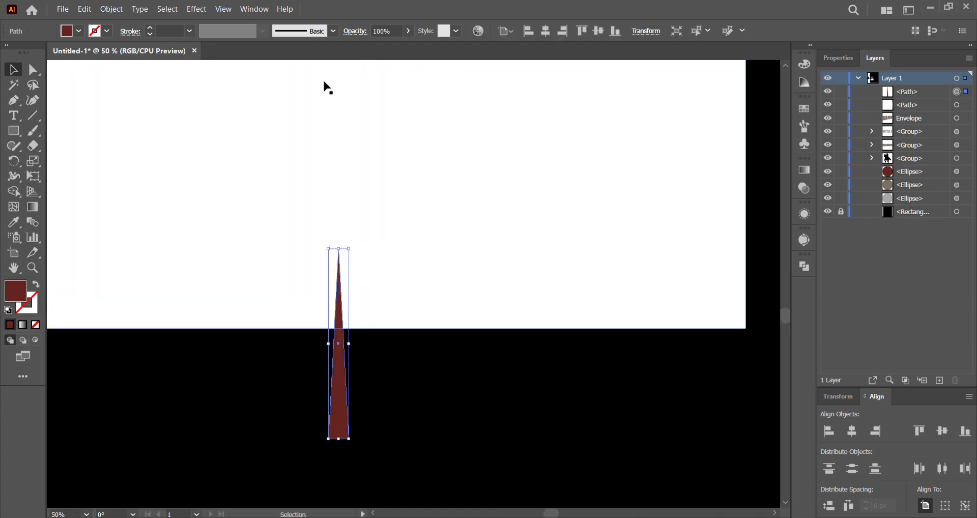
left_click(168, 10)
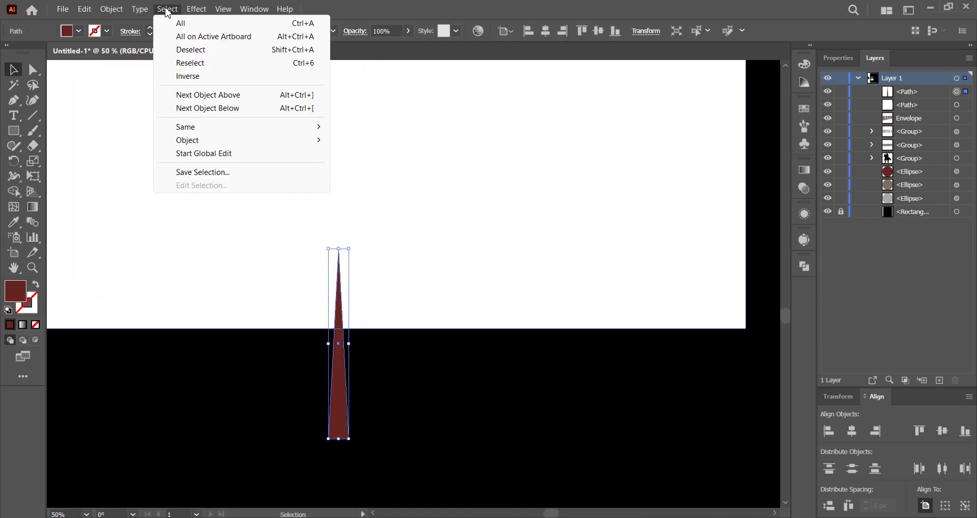
mouse_move(233, 122)
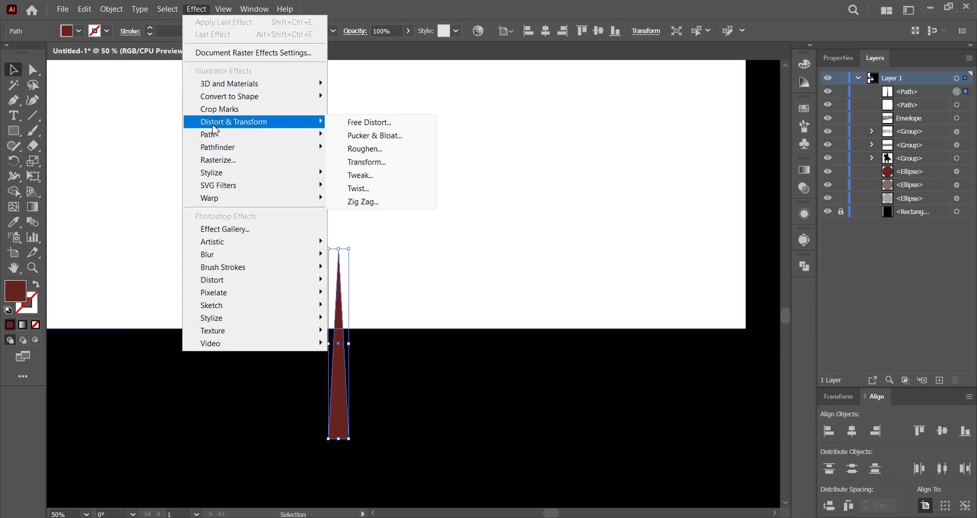
Add a Transform effect rotating spike copies around its top-centre reference point.
left_click(374, 163)
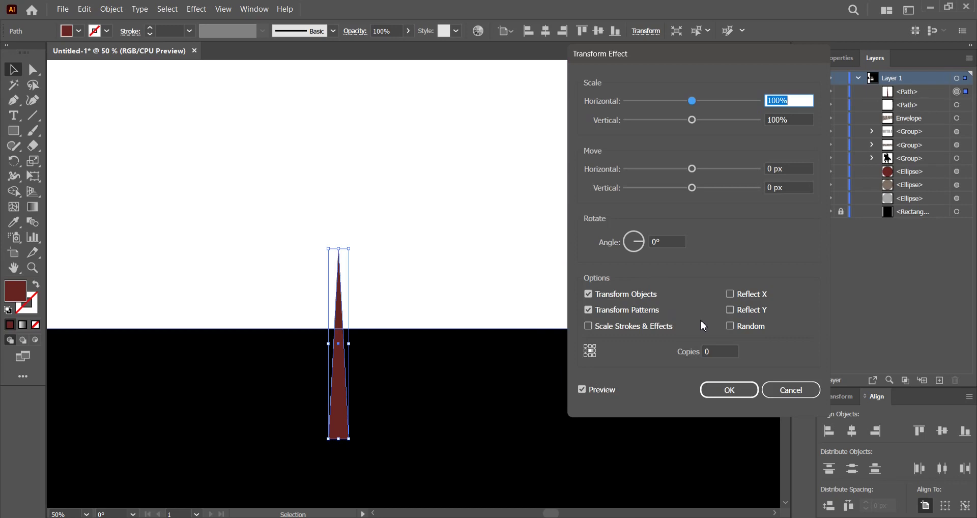
left_click(670, 241)
key("Up")
key("Up")
key("Up")
key("Up")
key("Up")
key("Up")
key("Down")
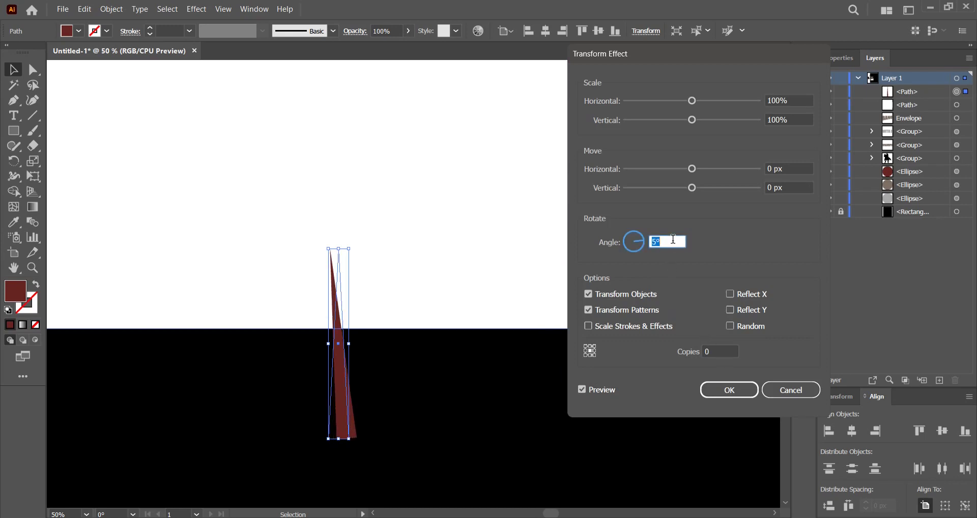
left_click(590, 346)
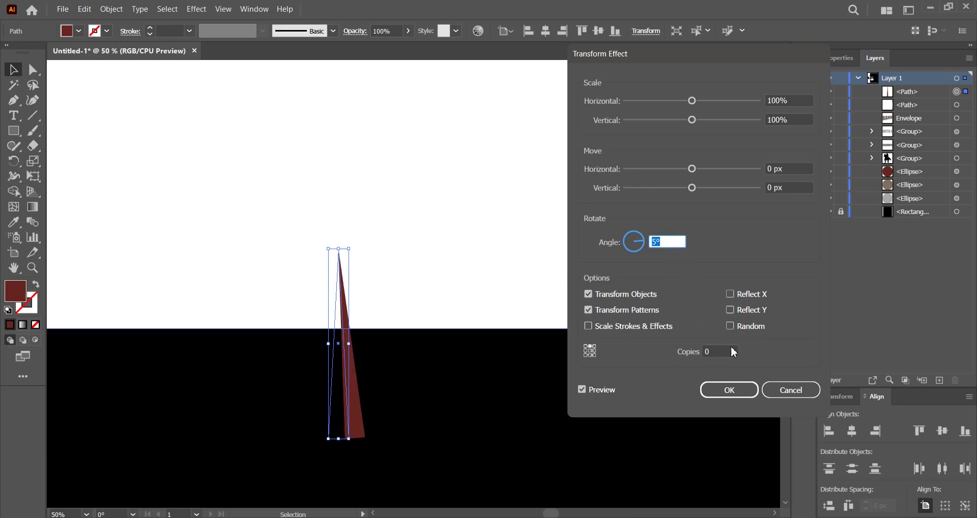
left_click(727, 350)
key("shift+Up")
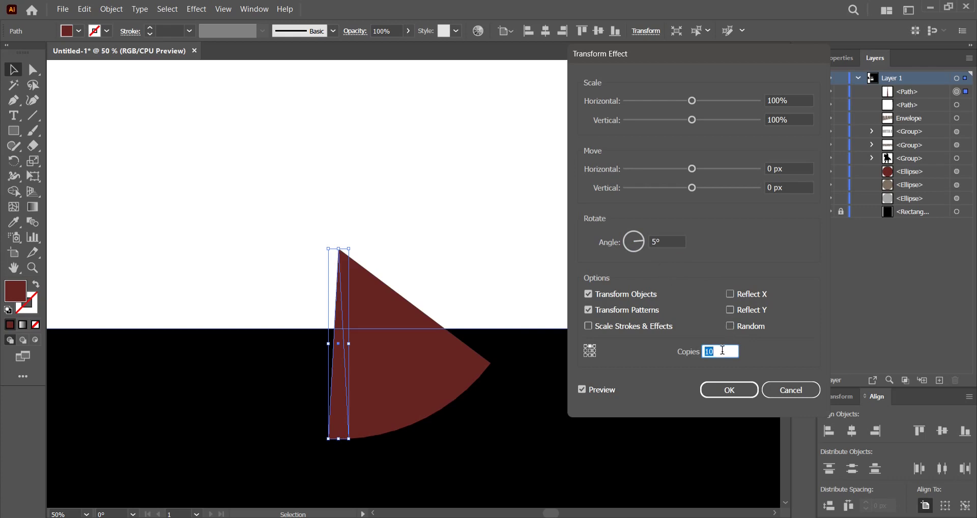
Set the Transform effect to 40 copies at 15° rotation for a full sunburst.
left_click(670, 241)
key("shift+Up")
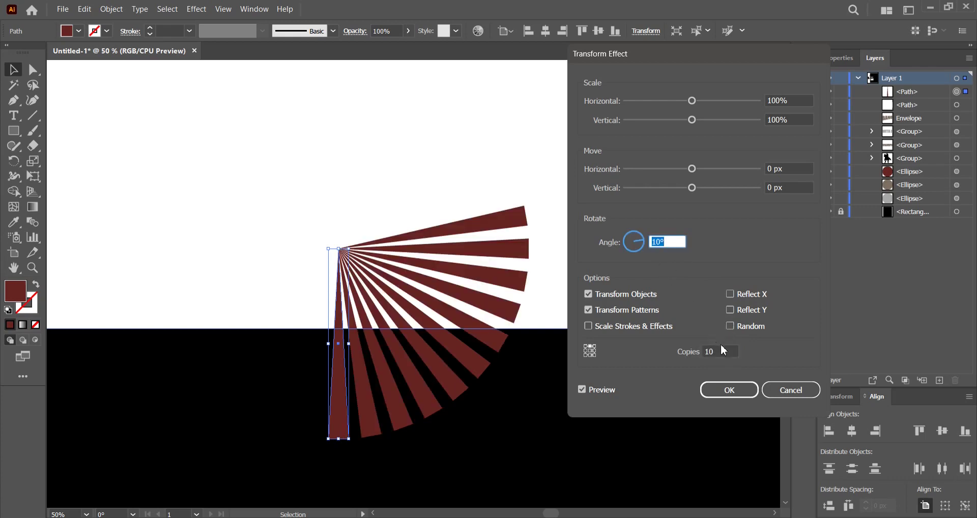
left_click(725, 351)
key("shift+Up")
key("shift+Up")
key("shift+Up")
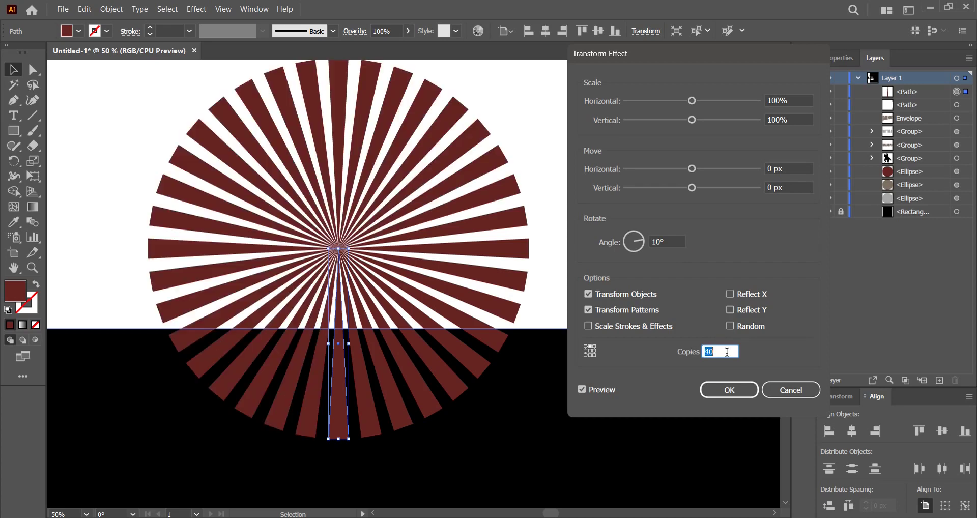
left_click(674, 241)
key("Up")
key("Up")
key("Up")
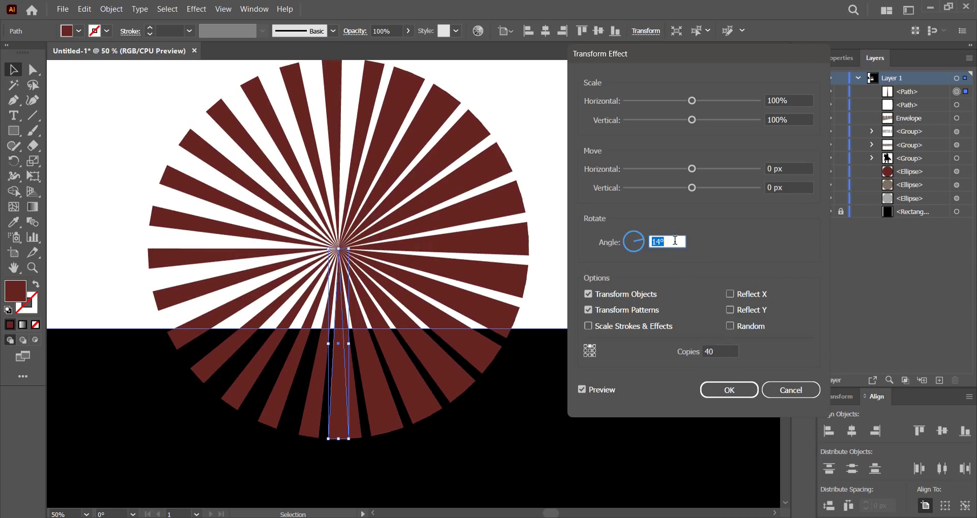
key("Up")
key("Up")
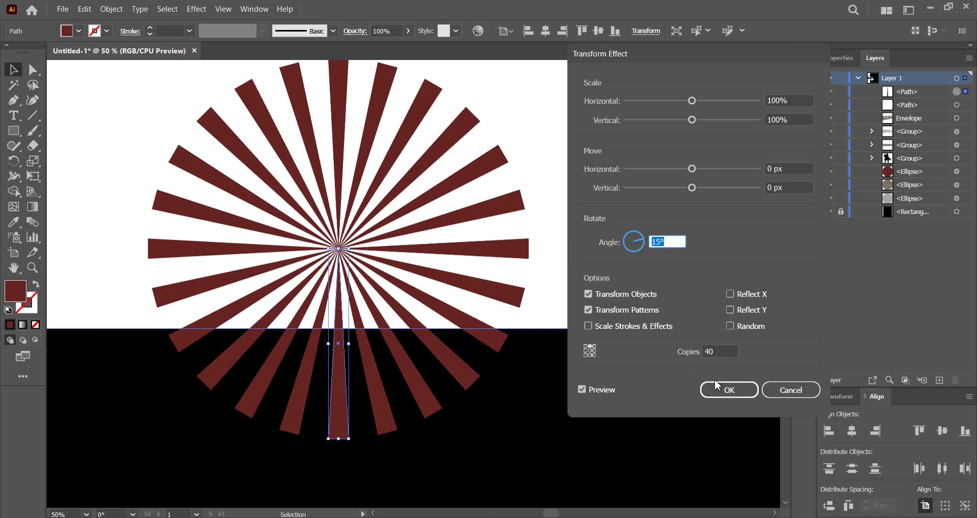
left_click(729, 390)
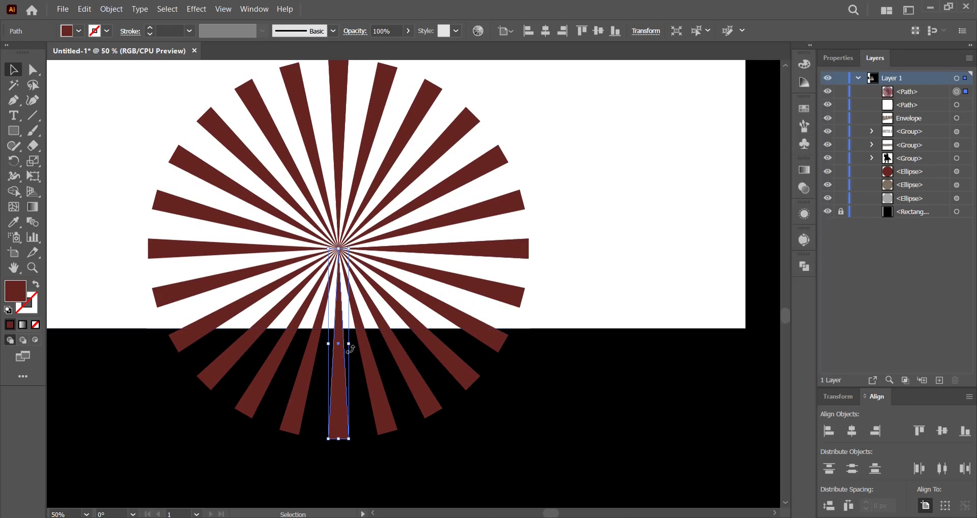
Widen the rays slightly and expand the sunburst into real shapes.
left_click_drag(350, 345, 354, 346)
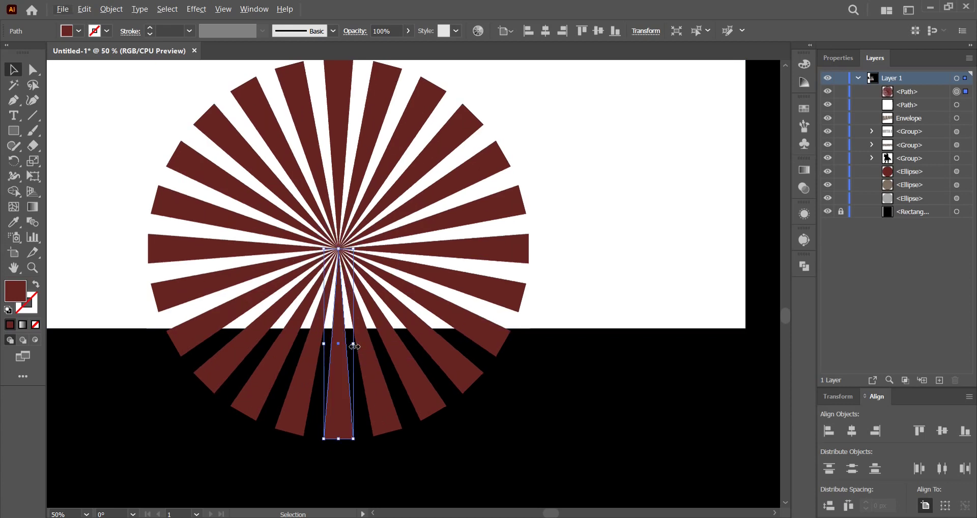
left_click_drag(354, 347, 356, 346)
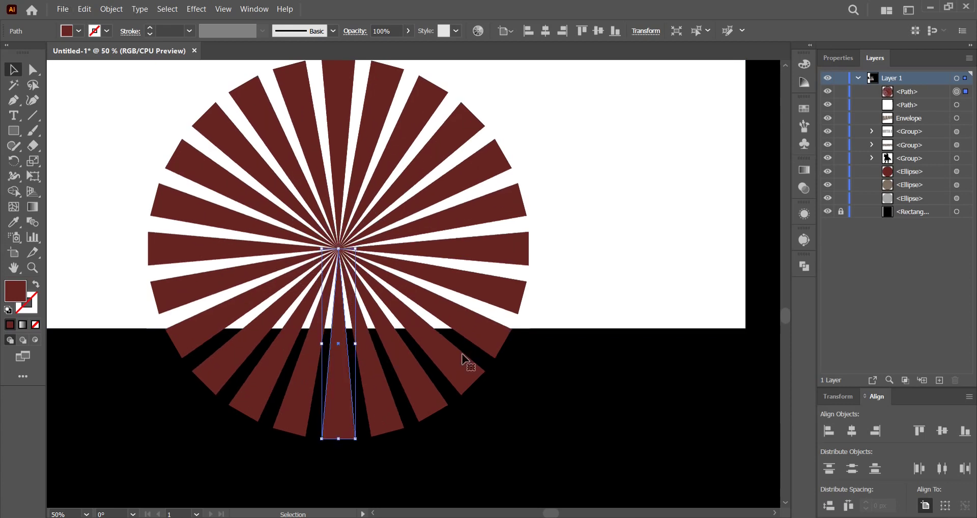
left_click(103, 12)
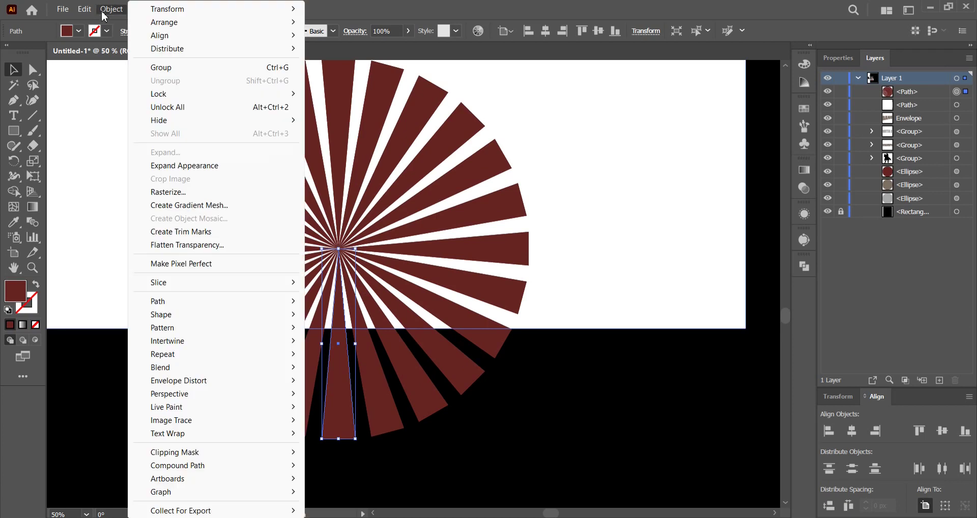
left_click(168, 166)
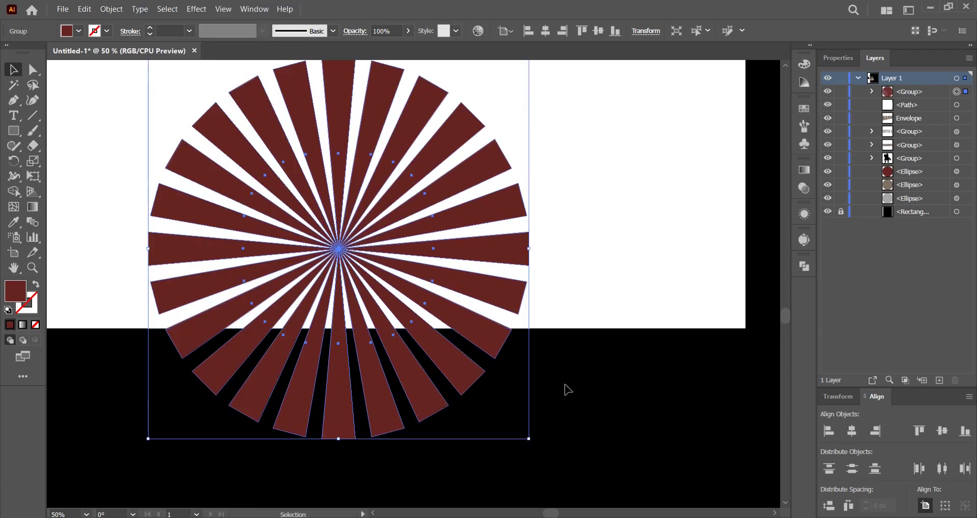
Shift the sunburst slightly right and stack the white panel above it.
left_click(587, 375)
scroll(587, 375, "down", 1)
scroll(585, 374, "down", 1)
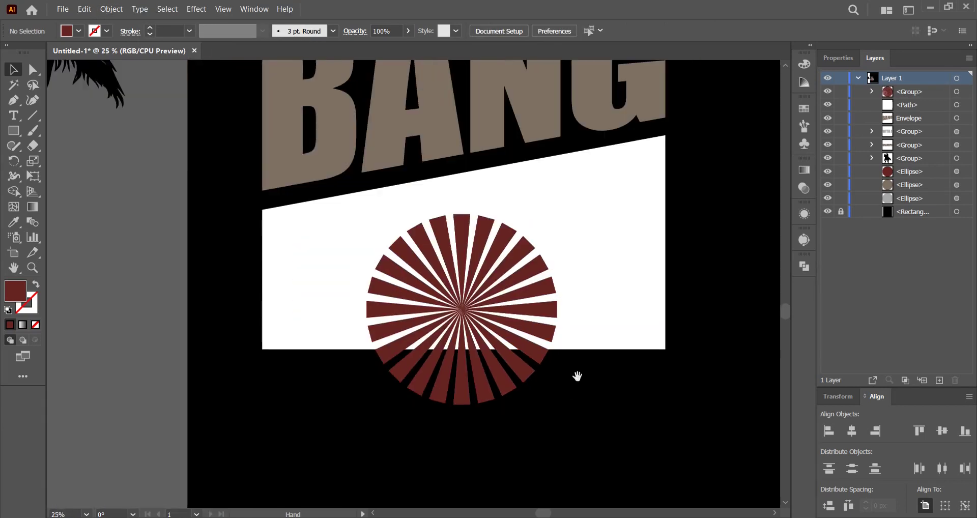
left_click_drag(576, 378, 557, 407)
left_click_drag(533, 345, 564, 349)
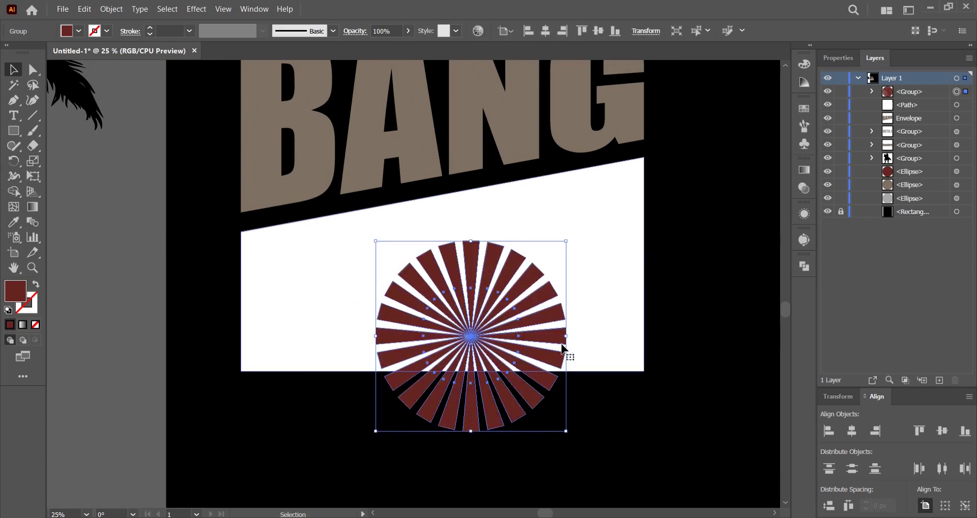
left_click(625, 282)
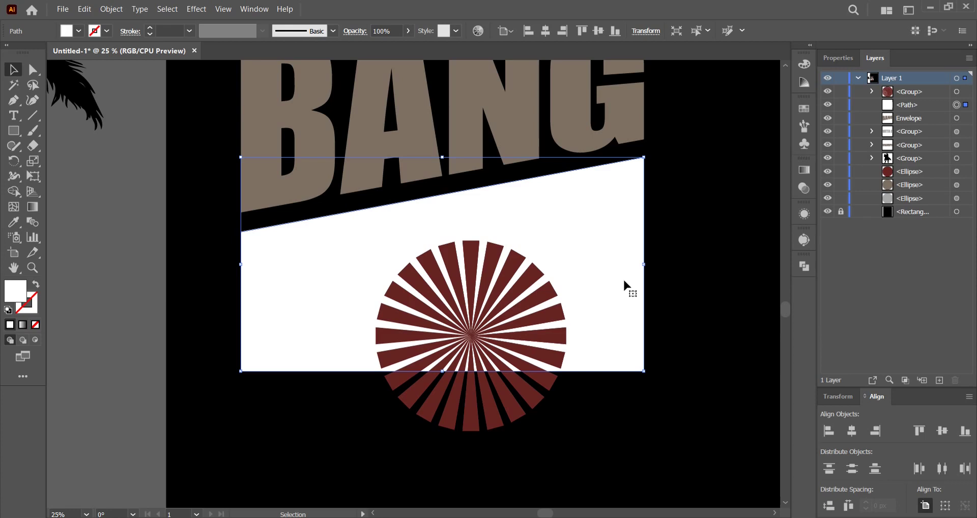
left_click(477, 380)
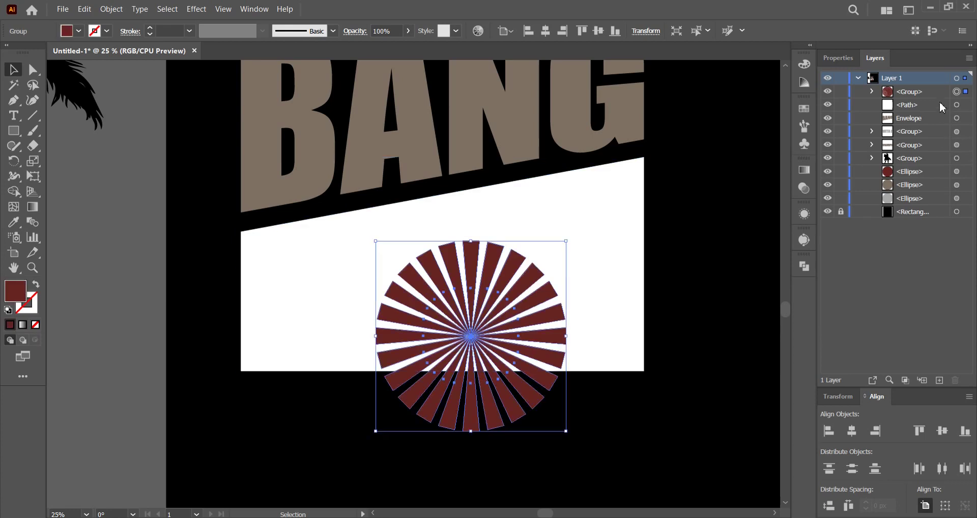
left_click(614, 198)
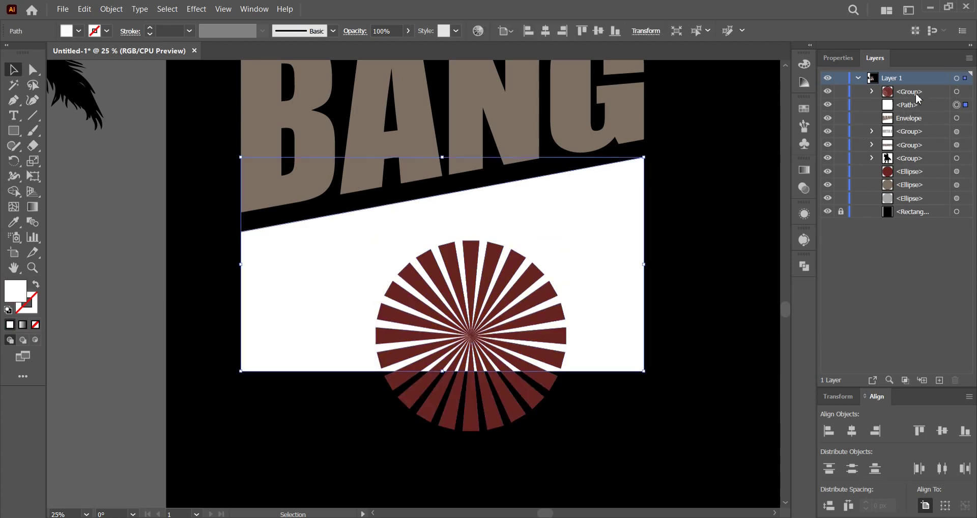
left_click_drag(918, 102, 918, 87)
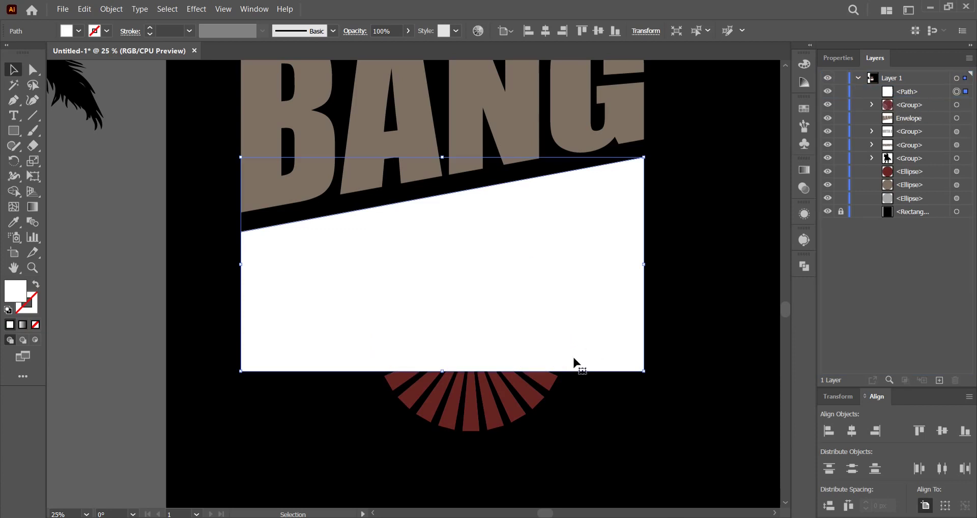
Scale the red sunburst up to about 1885 px across.
left_click(510, 395)
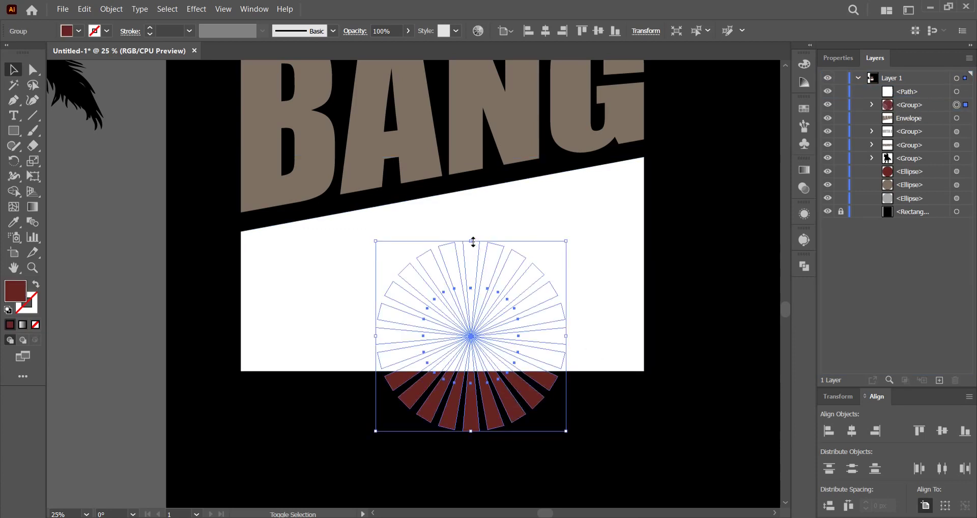
left_click_drag(472, 241, 471, 132)
left_click_drag(622, 282, 696, 281)
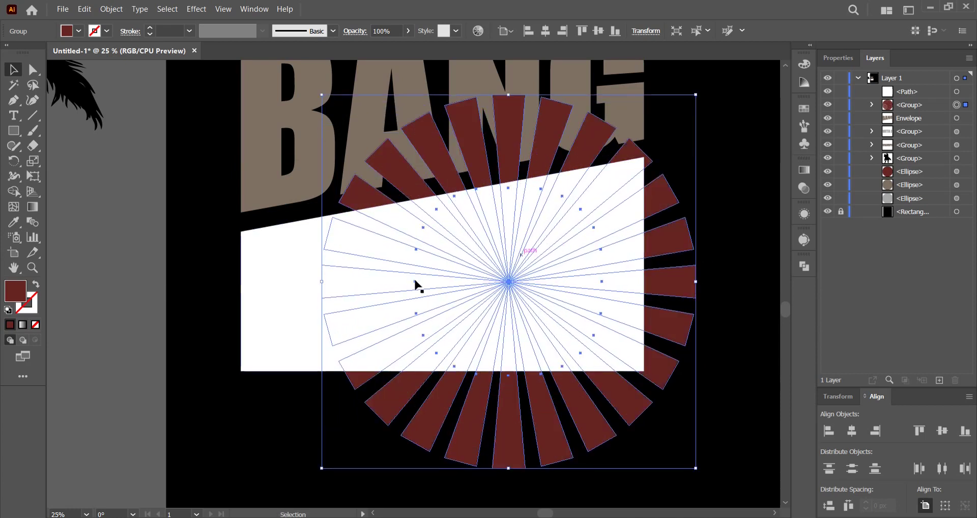
left_click_drag(321, 281, 220, 281)
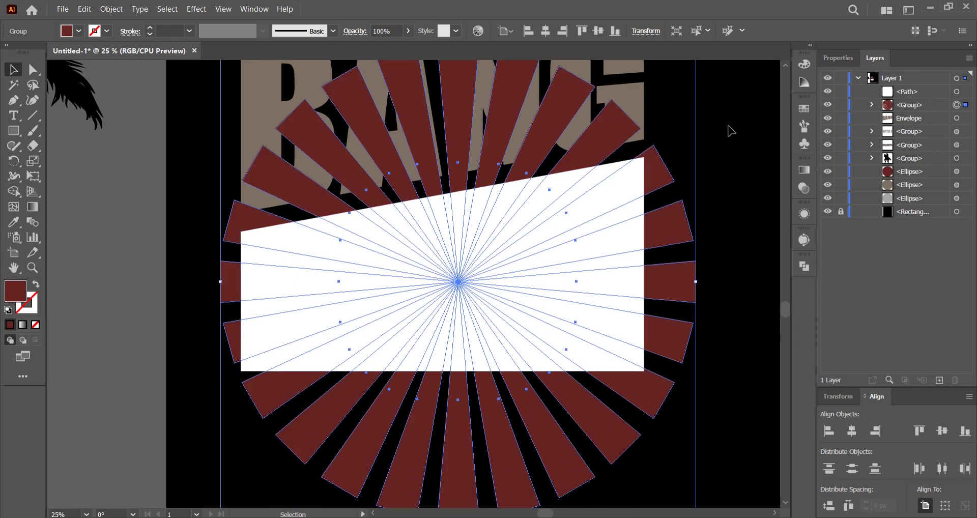
left_click_drag(695, 281, 689, 282)
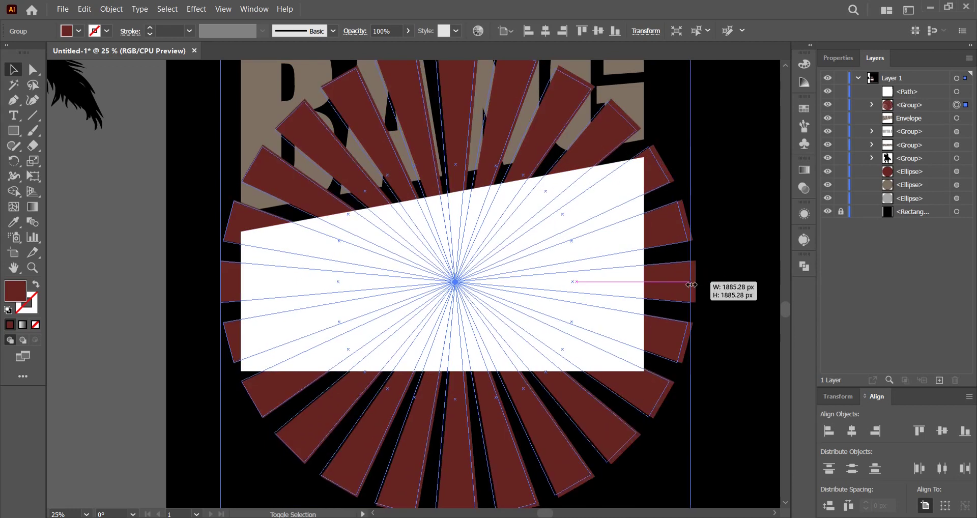
left_click(584, 213)
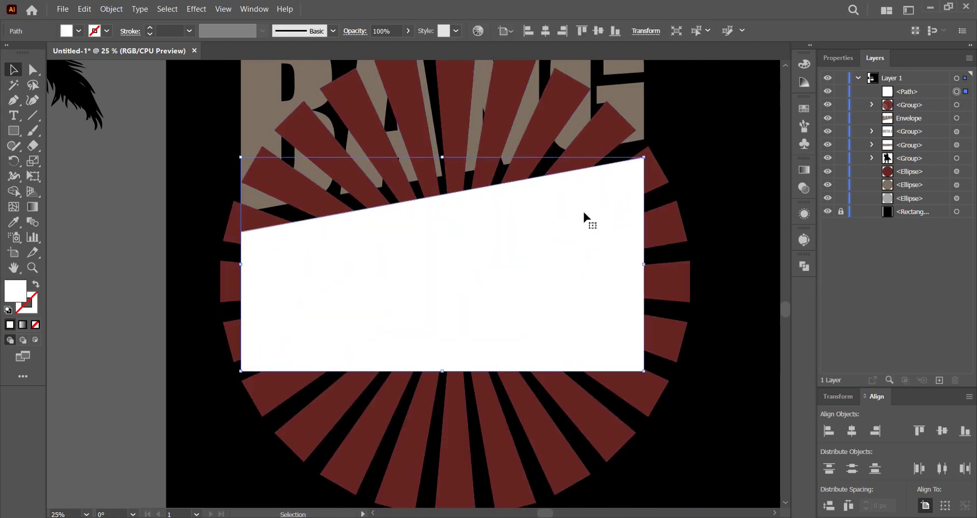
Paste a copy of the white panel in front of the original.
left_click(93, 11)
left_click(86, 14)
left_click(84, 9)
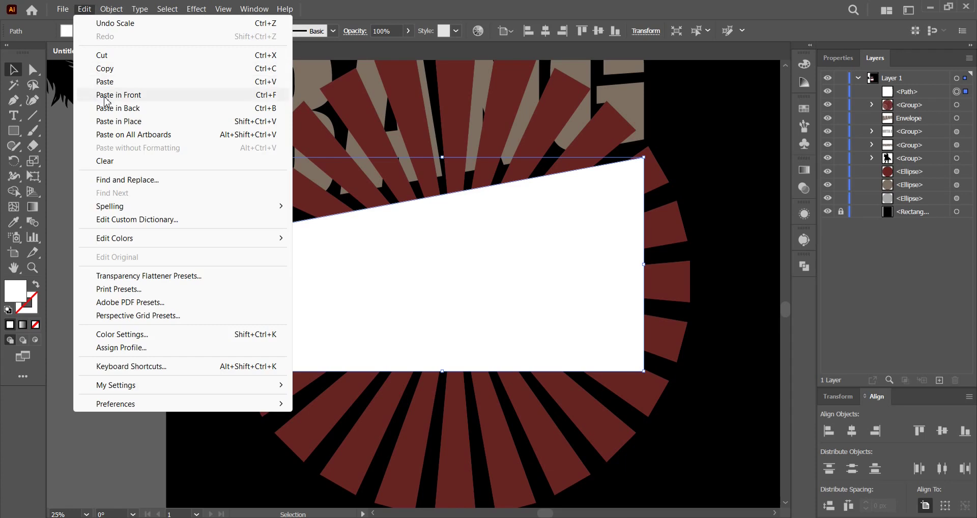
left_click(106, 96)
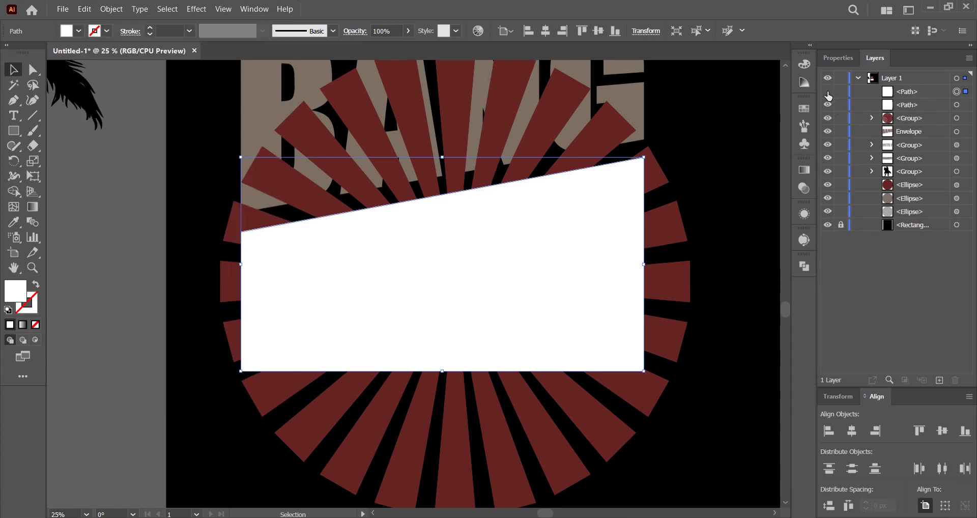
key("ctrl+shift+a")
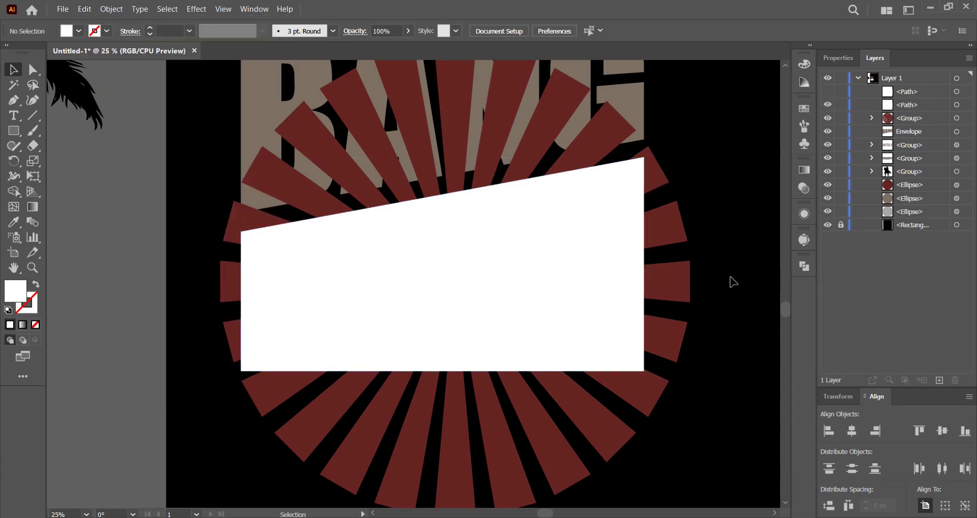
Clip the sunburst rays to the panel shape and reveal the white copy.
left_click_drag(733, 291, 564, 257)
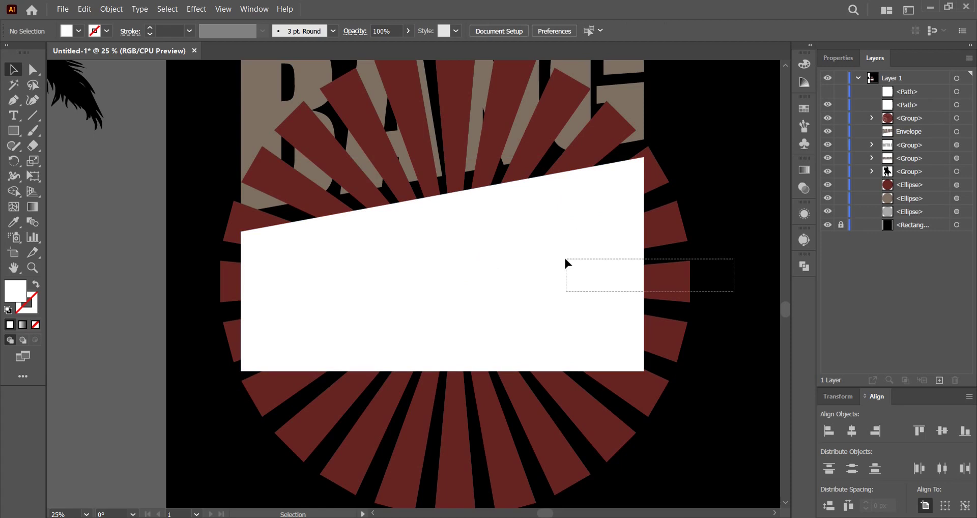
right_click(564, 258)
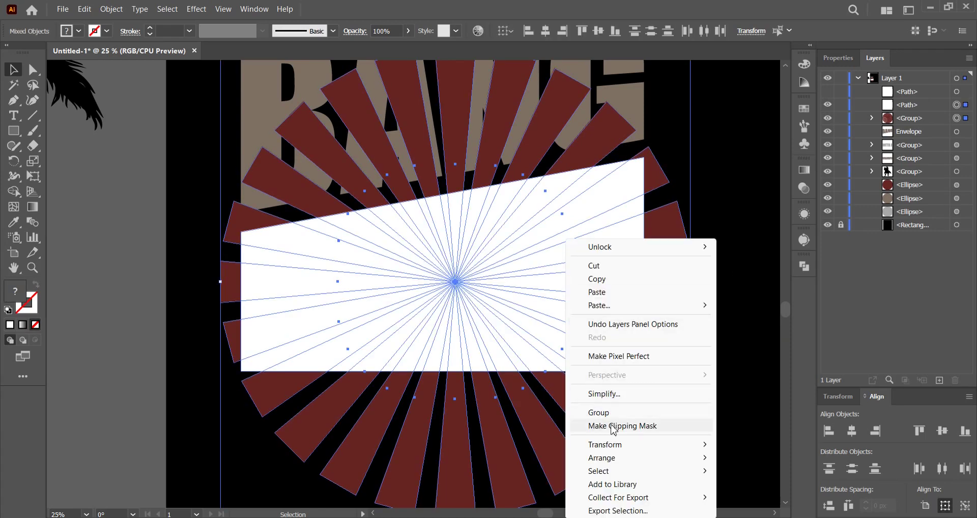
left_click(612, 426)
left_click(703, 328)
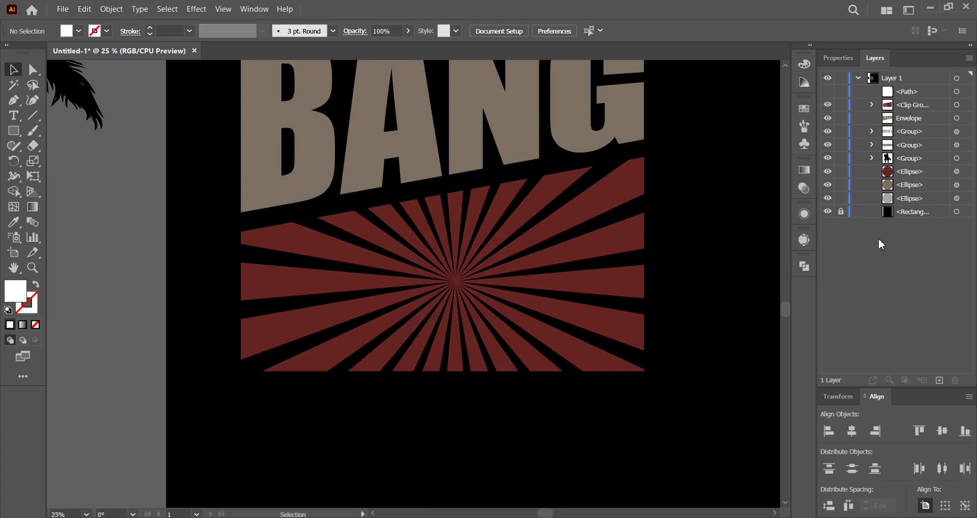
left_click(827, 93)
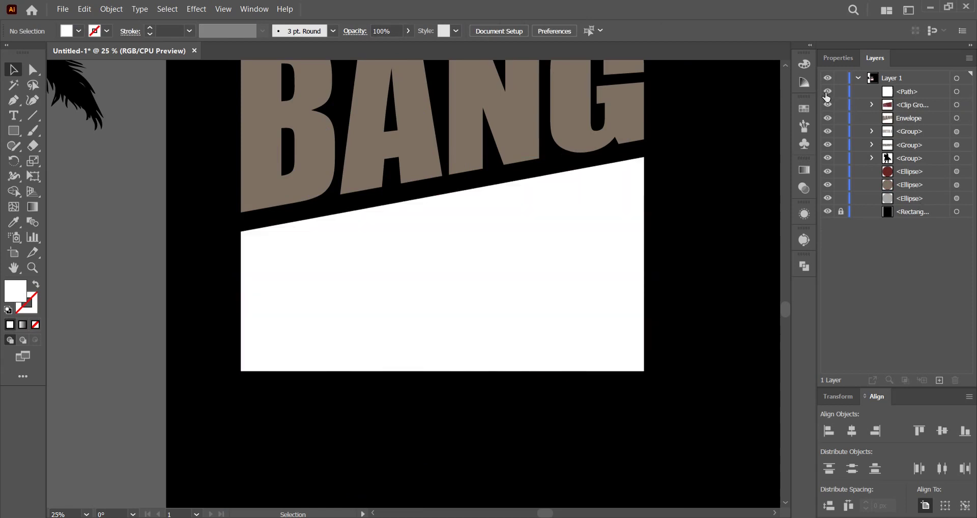
left_click(956, 91)
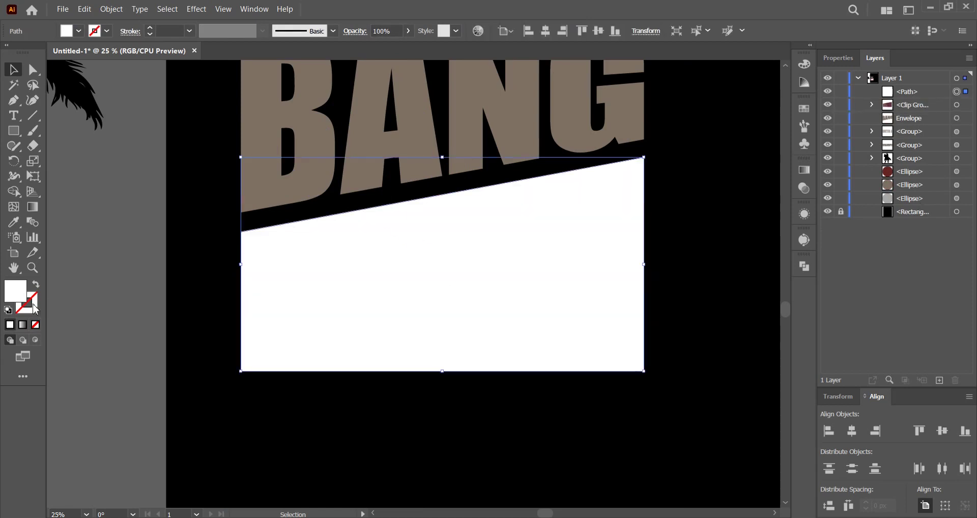
Give the panel copy a stroke-only outline in the light grey of WITH A.
scroll(208, 303, "up", 2)
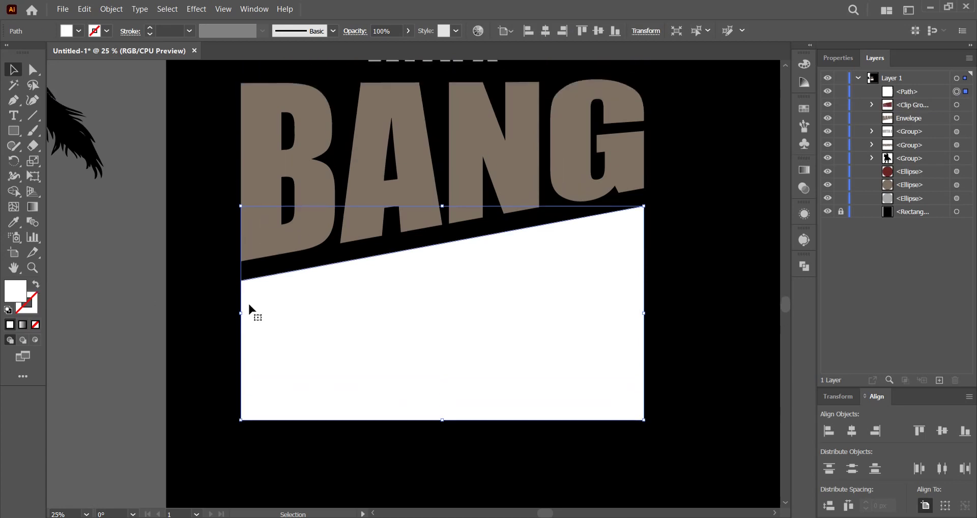
scroll(388, 202, "up", 4)
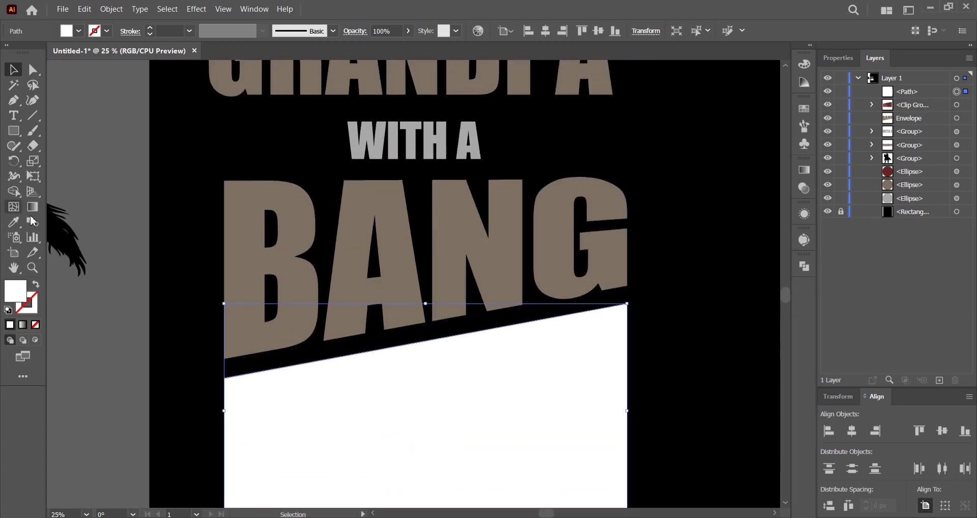
left_click(18, 228)
left_click(359, 140)
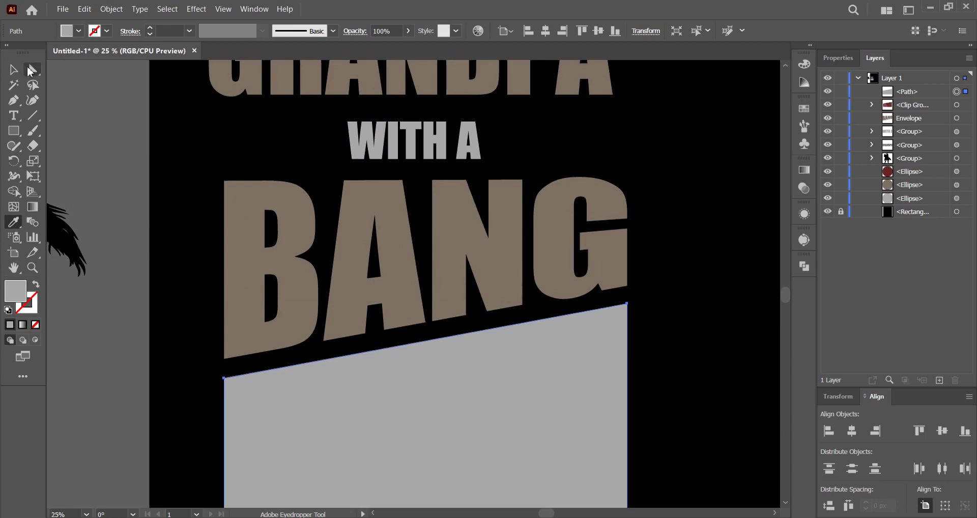
left_click(14, 69)
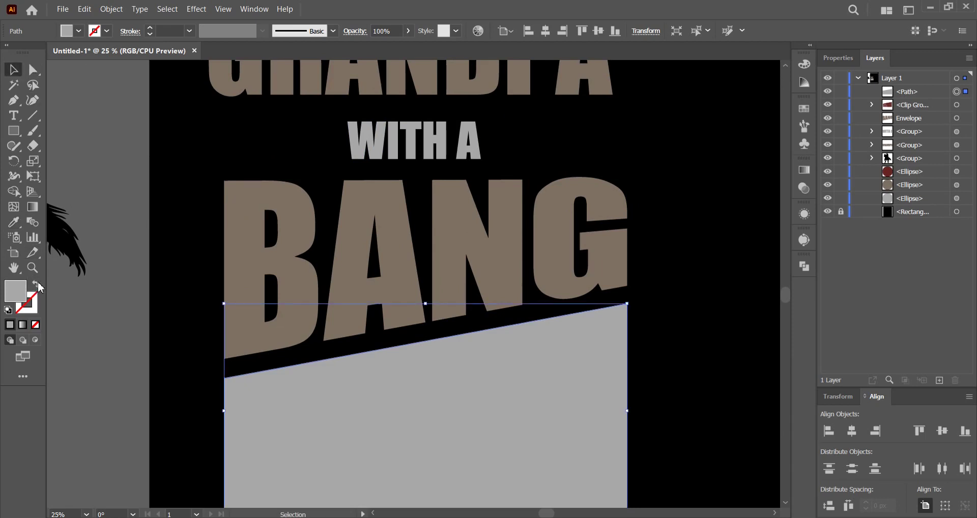
left_click(38, 285)
Try stroke weights of 10 pt and 20 pt on the panel copy's outline.
scroll(725, 267, "down", 2)
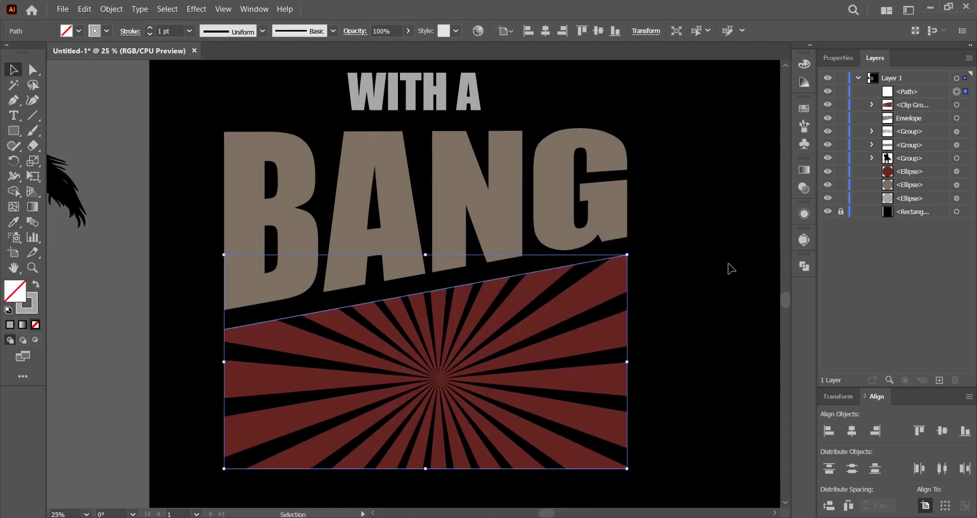
left_click(835, 58)
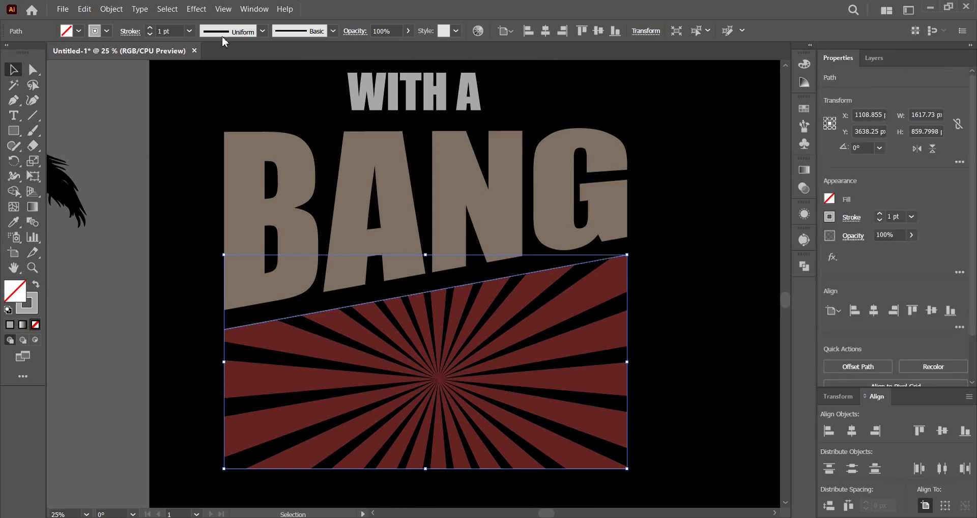
left_click(149, 28)
double_click(164, 30)
type("10")
key("Return")
type("20")
key("Return")
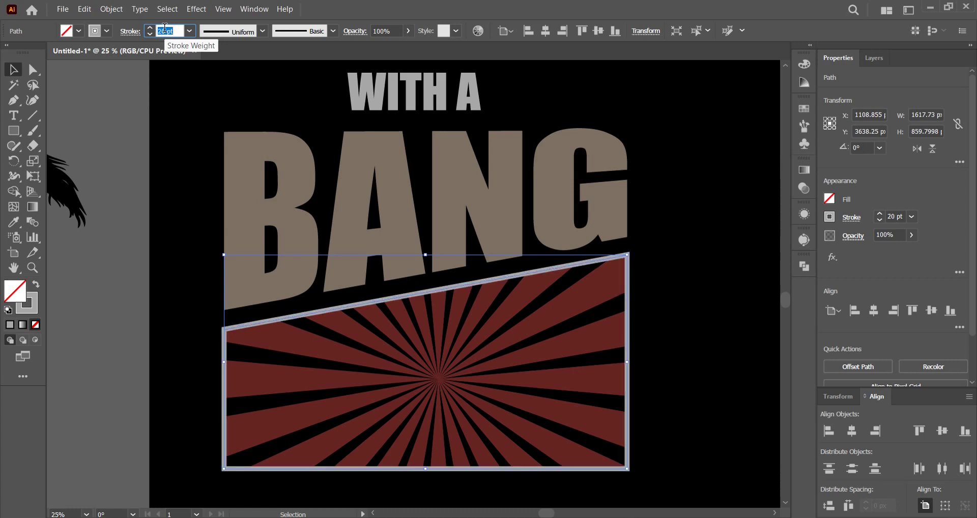
type("10")
key("Return")
type("20")
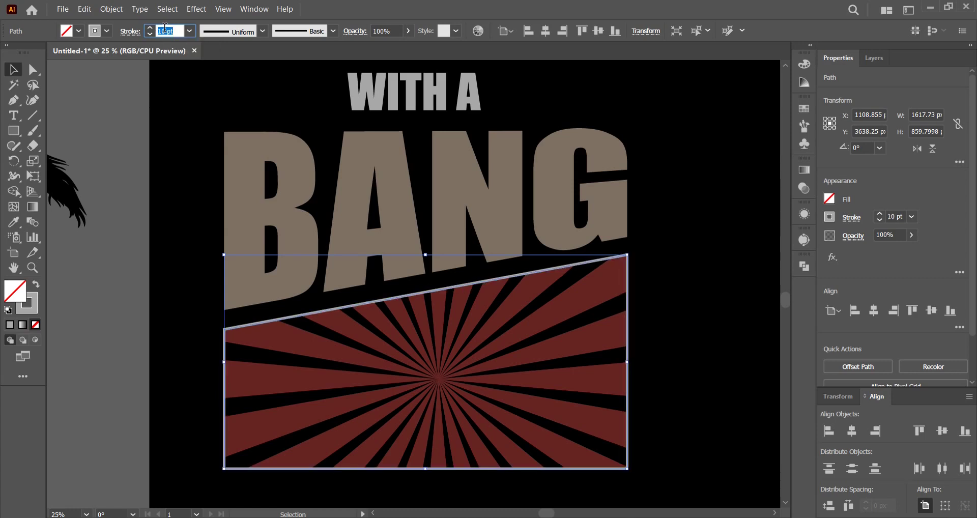
key("Return")
Align the 10 pt stroke outside and expand it into a grey frame.
left_click(130, 31)
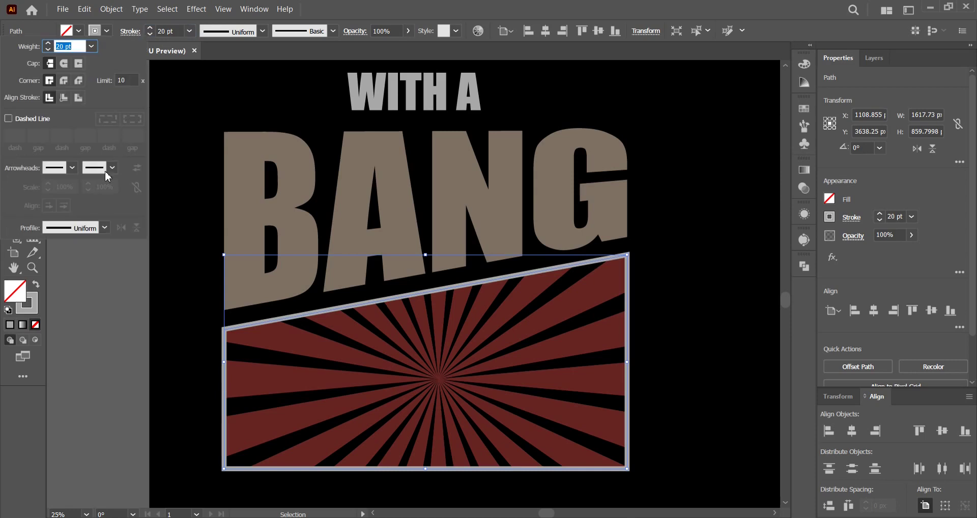
left_click(79, 98)
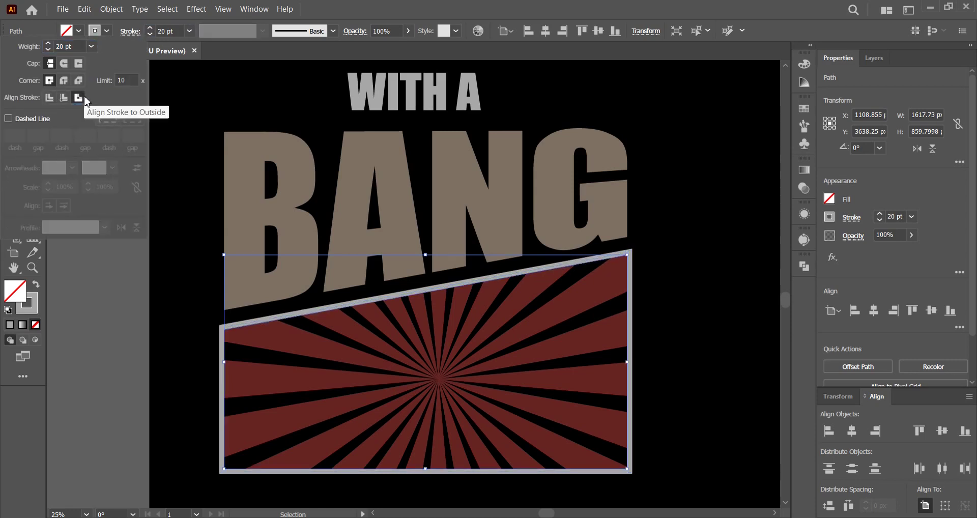
left_click(173, 30)
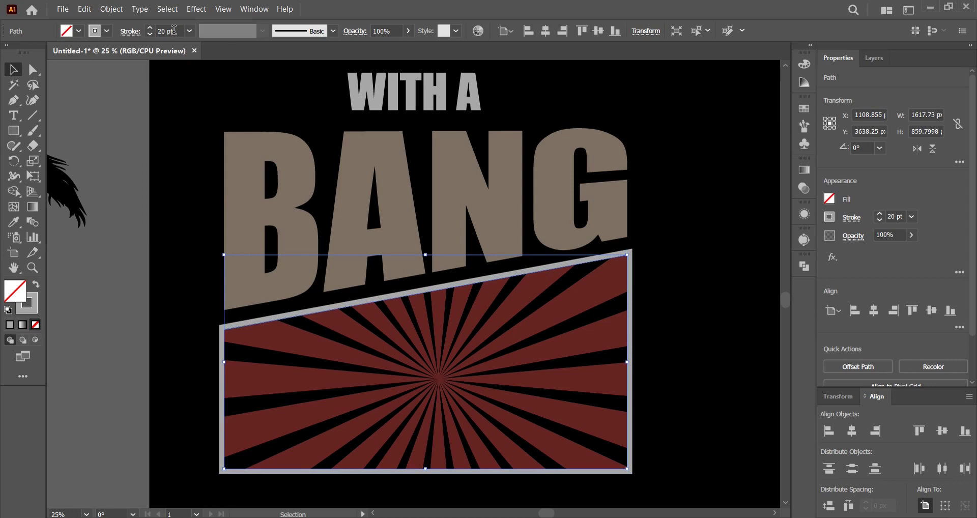
type("10")
key("Return")
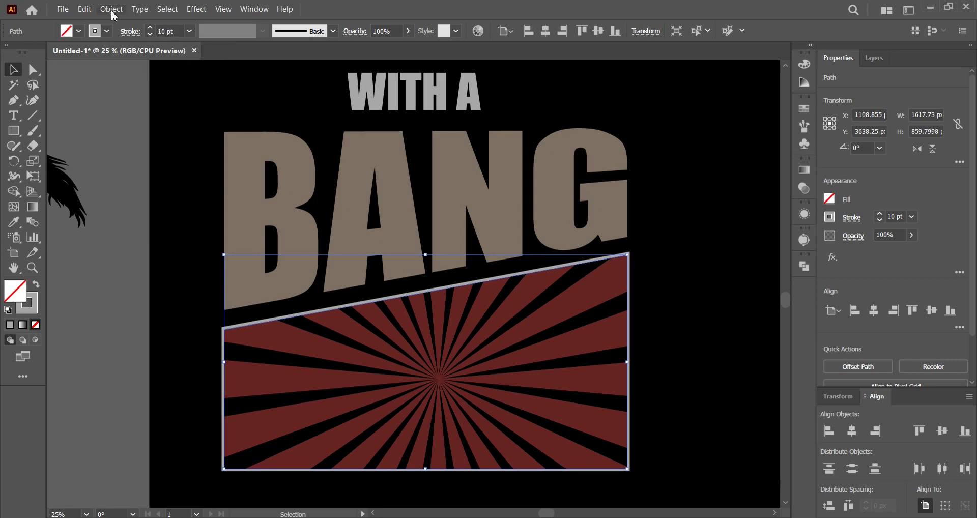
left_click(112, 9)
left_click(256, 164)
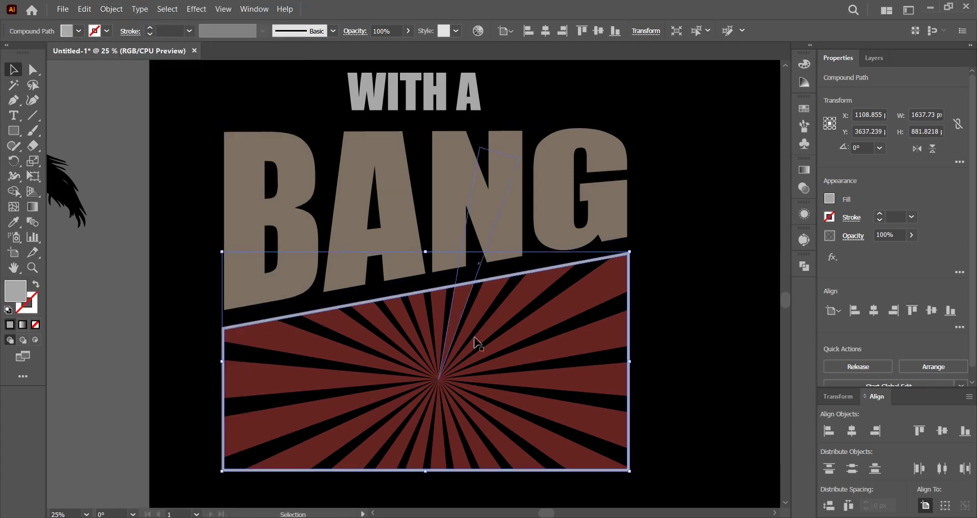
left_click(683, 319)
Make a clipping mask of the red sunburst inside its slanted frame.
scroll(683, 320, "down", 1)
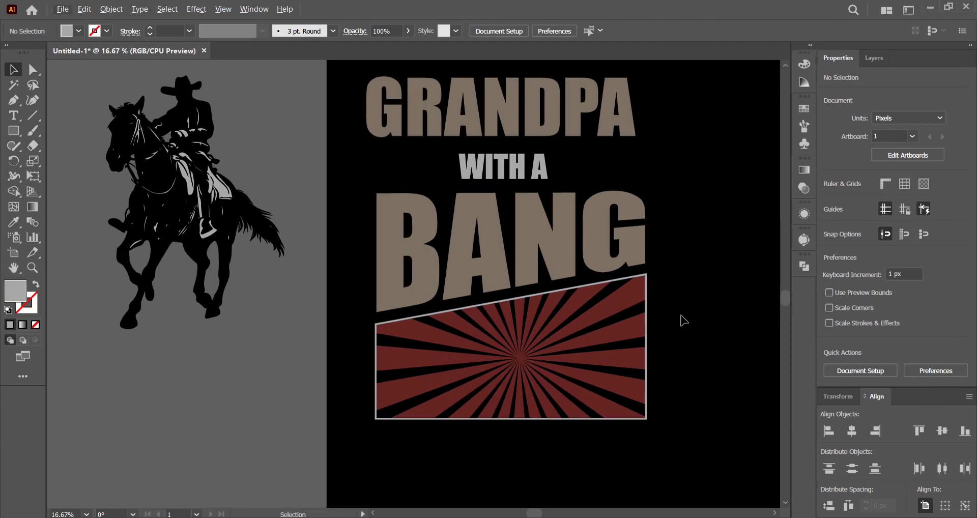
scroll(683, 320, "up", 1)
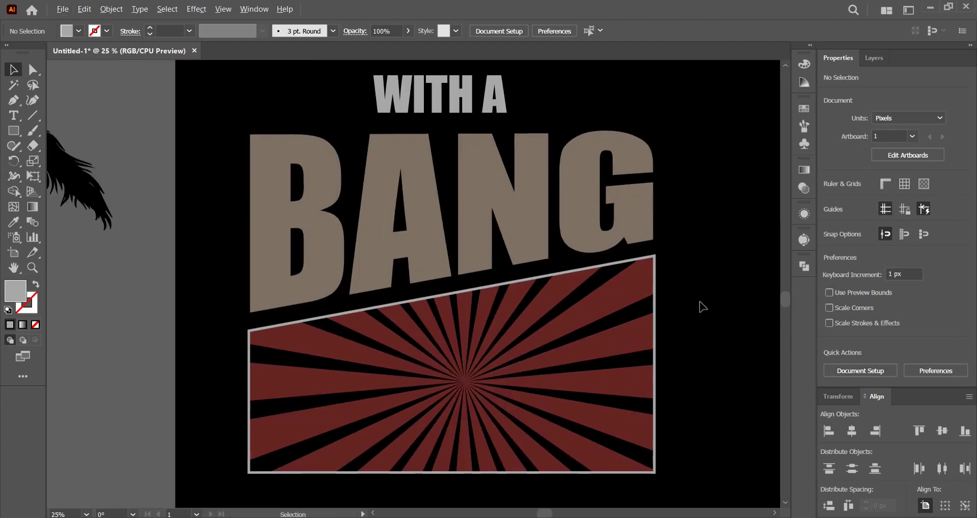
scroll(700, 306, "down", 1)
scroll(700, 305, "down", 1)
left_click_drag(700, 305, 668, 303)
left_click_drag(687, 346, 593, 320)
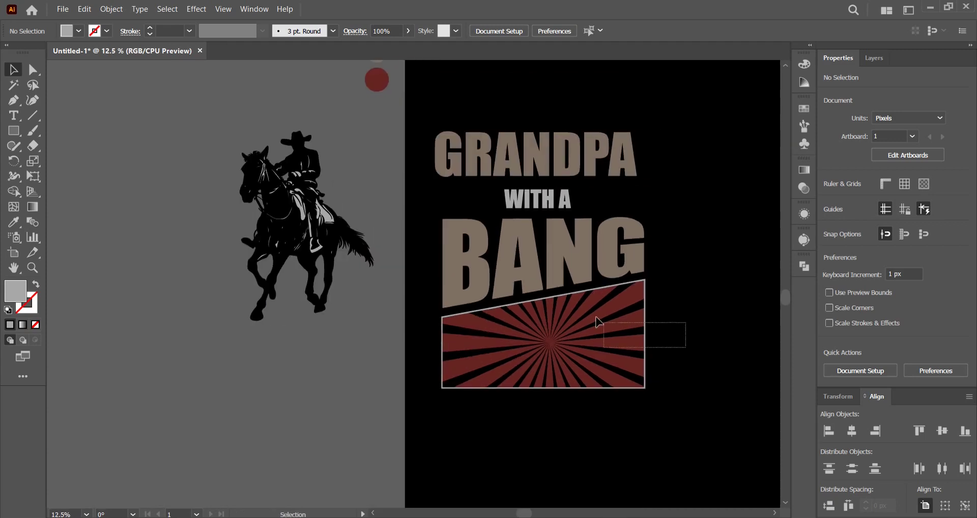
right_click(591, 318)
left_click(653, 223)
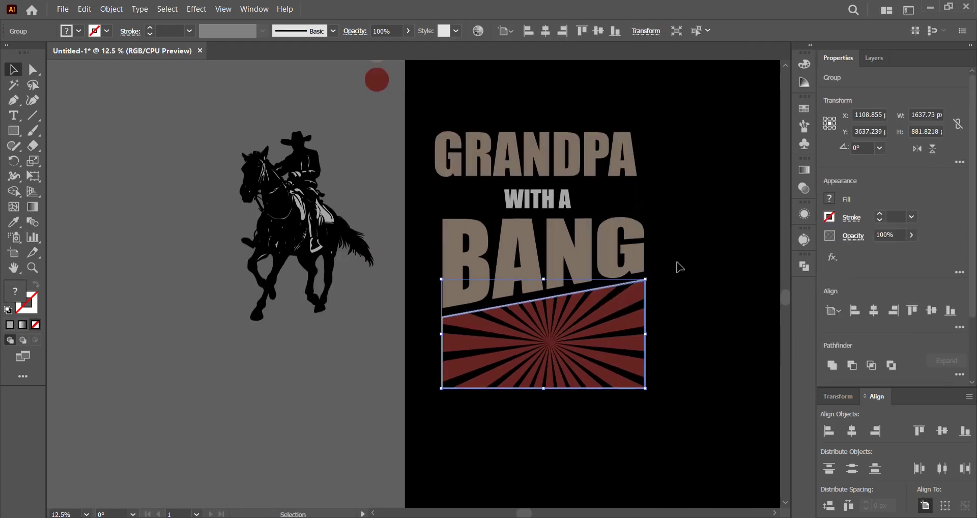
left_click(685, 294)
Centre the whole title design horizontally on the artboard, at X 2250 px.
left_click_drag(685, 294, 514, 313)
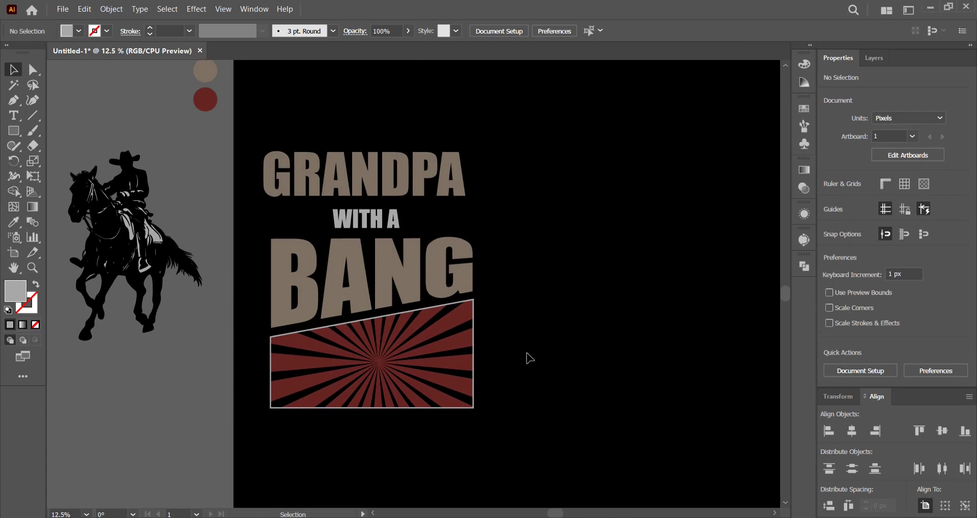
scroll(572, 334, "down", 1)
mouse_move(551, 331)
left_mouse_down()
mouse_move(517, 349)
mouse_move(400, 204)
left_mouse_up()
left_click(925, 505)
left_click(851, 431)
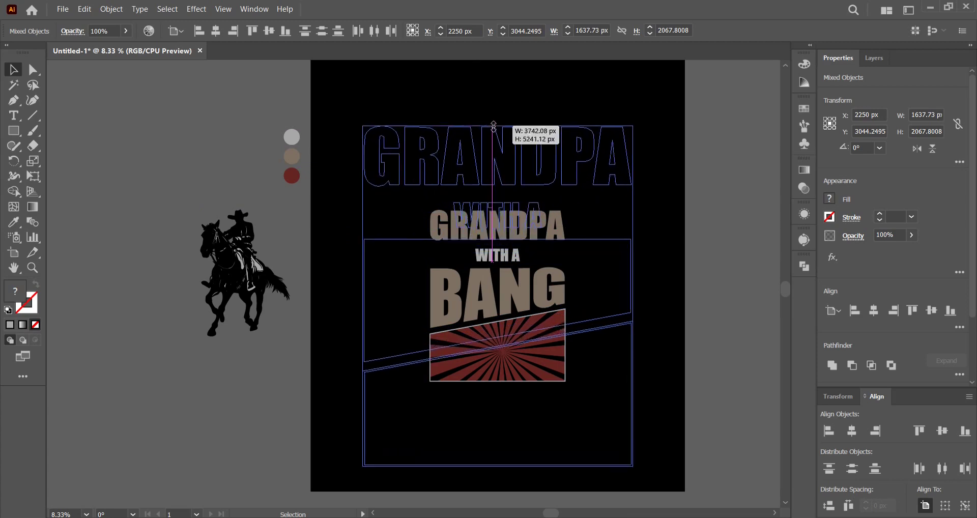
Scale the title design up across the artboard and widen BANG to about 3260 px.
left_click_drag(500, 208, 501, 126)
left_click(658, 298)
left_click(629, 311)
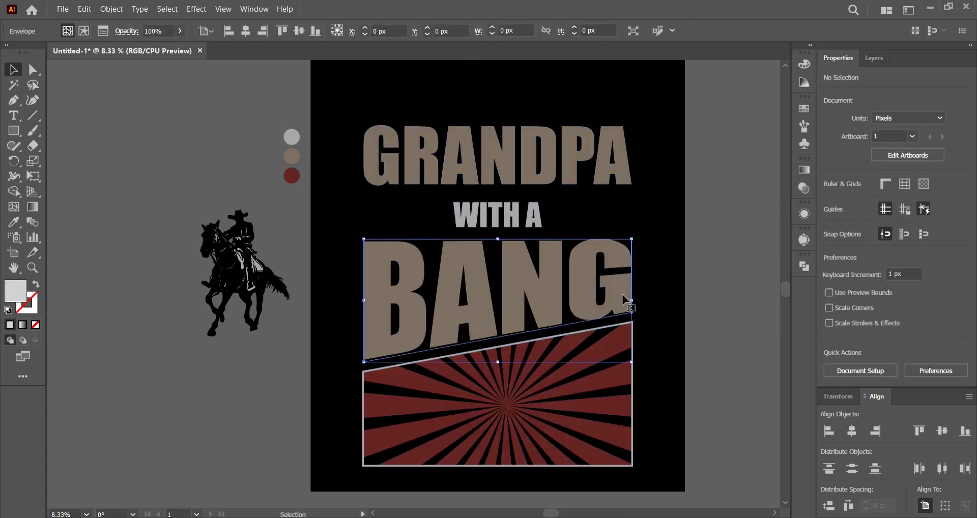
scroll(626, 314, "up", 1)
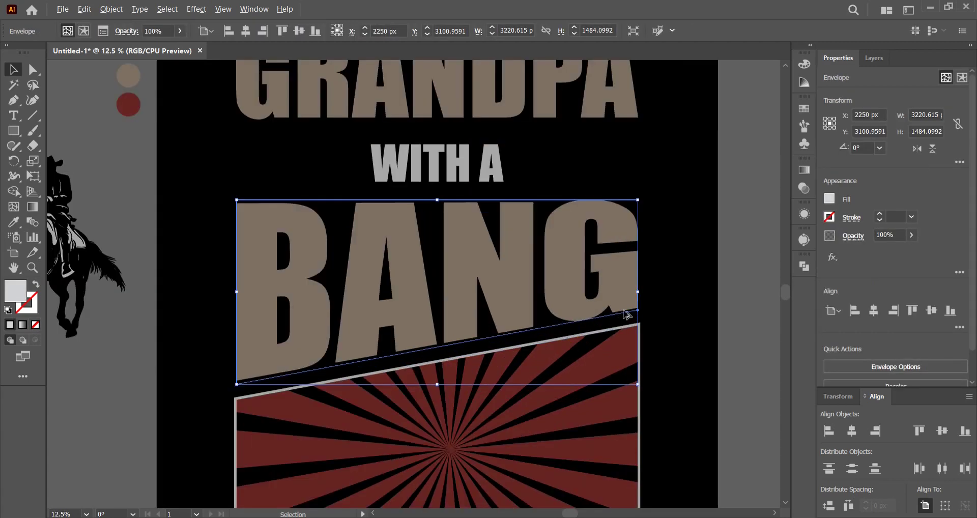
left_click_drag(637, 294, 640, 294)
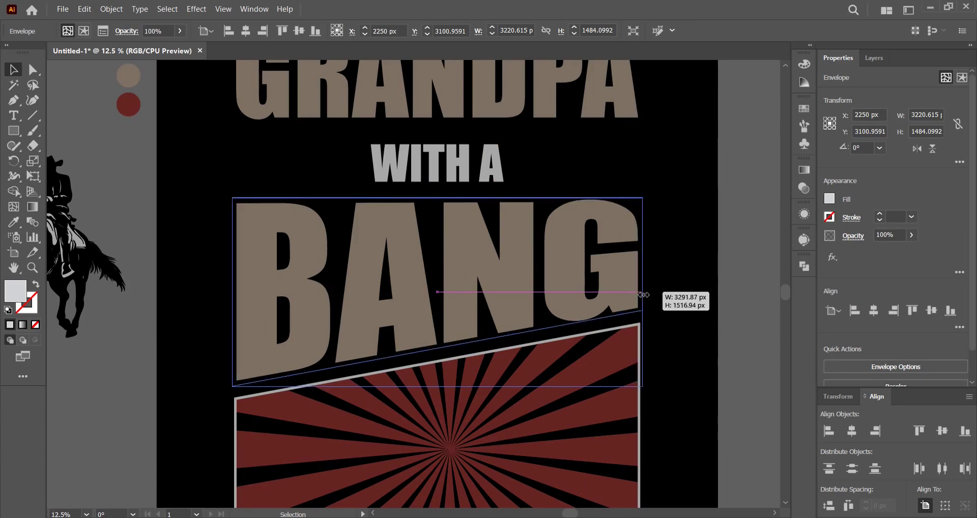
left_click_drag(551, 165, 565, 228)
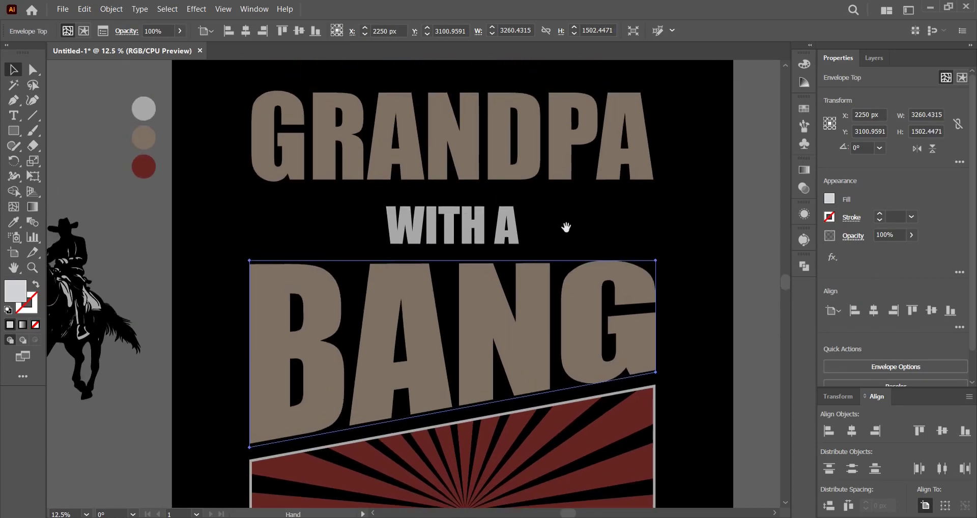
Draw a rectangle left of WITH A and slant its right end by moving the top-right anchor.
left_click(14, 131)
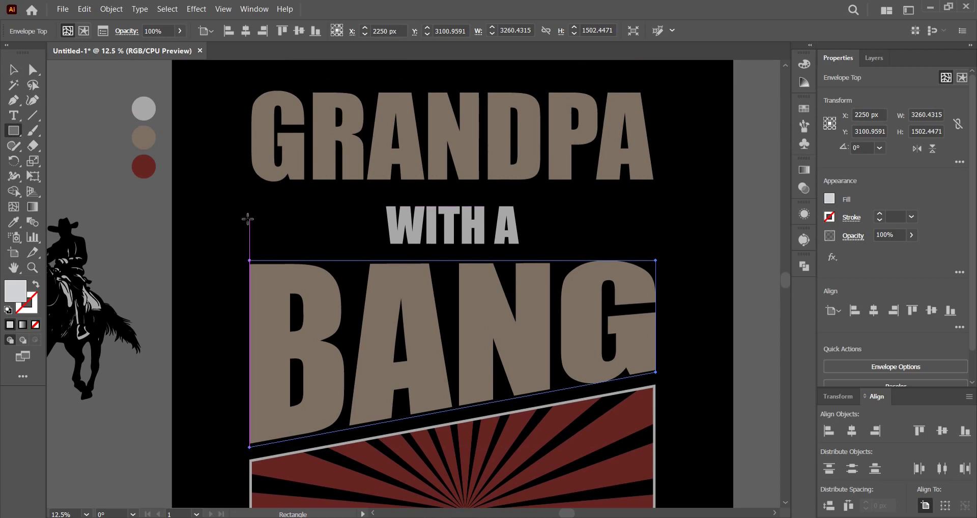
left_click_drag(249, 219, 367, 239)
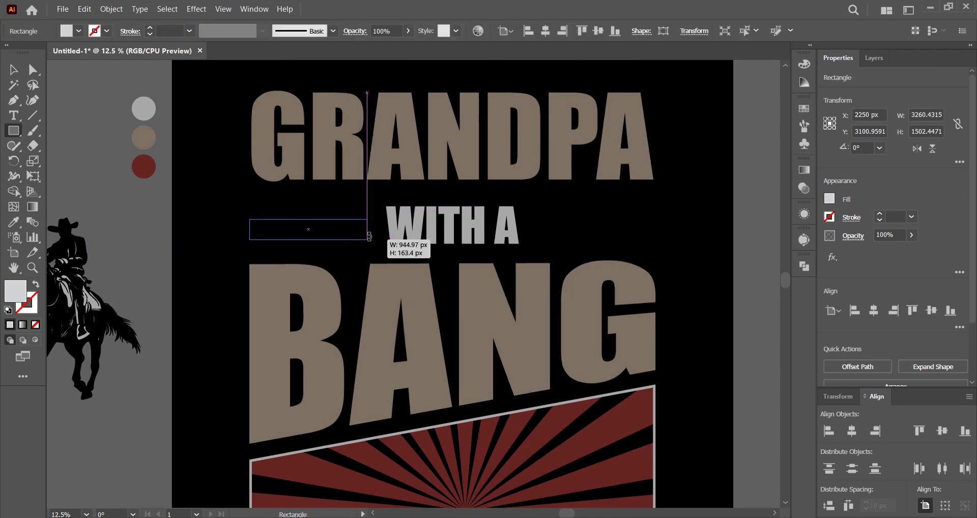
scroll(362, 235, "up", 1)
left_click_drag(308, 218, 397, 233)
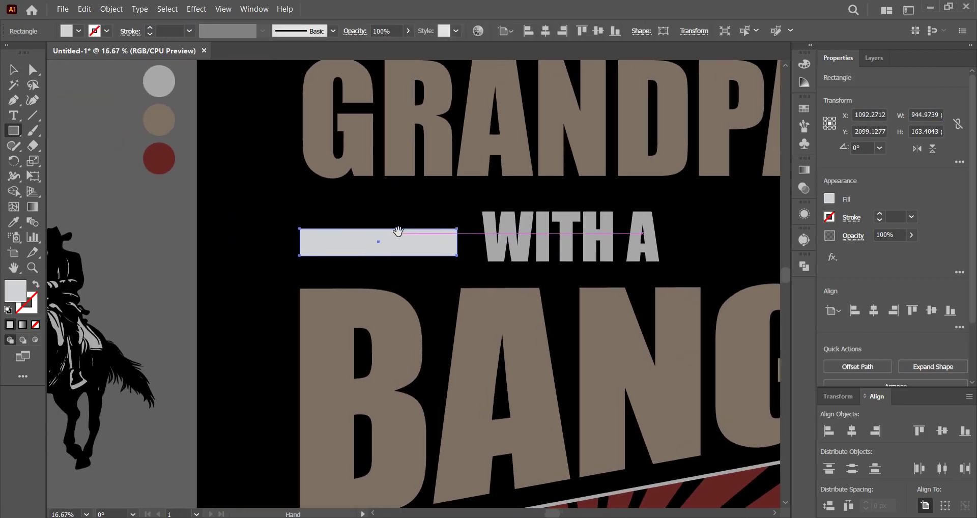
scroll(407, 229, "up", 1)
scroll(420, 225, "up", 1)
left_click(33, 69)
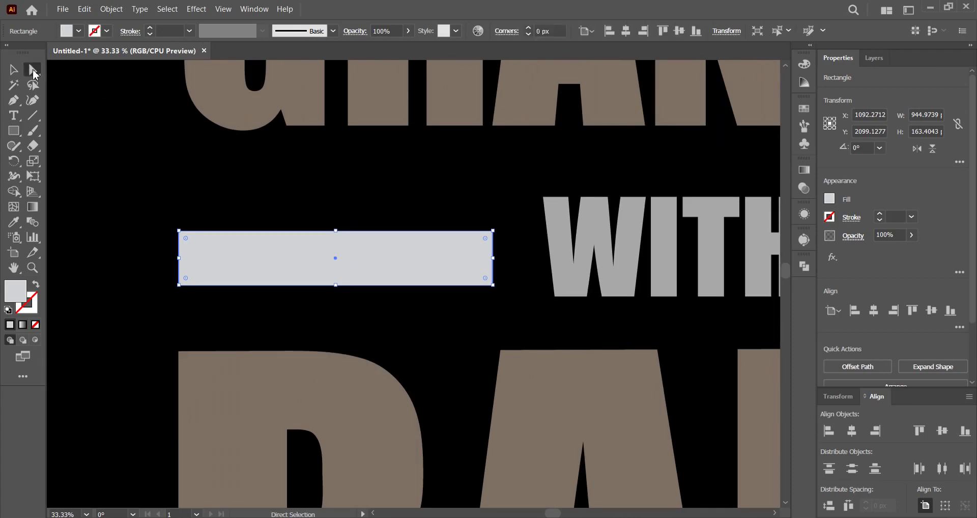
left_click_drag(492, 232, 443, 230)
left_click(491, 231)
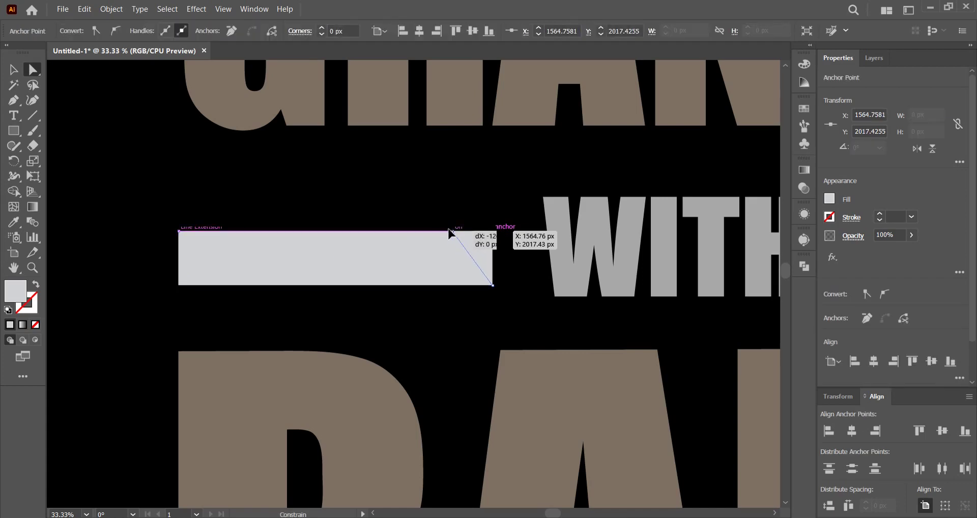
left_click_drag(443, 231, 448, 230)
Fill the bar with the sunburst's dark red and move it up slightly.
key("v")
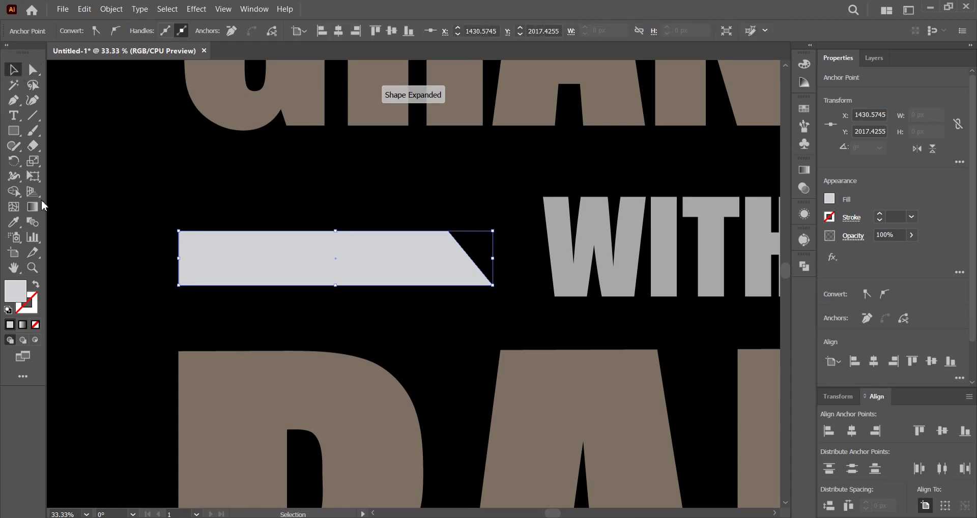
scroll(212, 184, "down", 1)
scroll(211, 184, "down", 1)
scroll(211, 182, "left", 3)
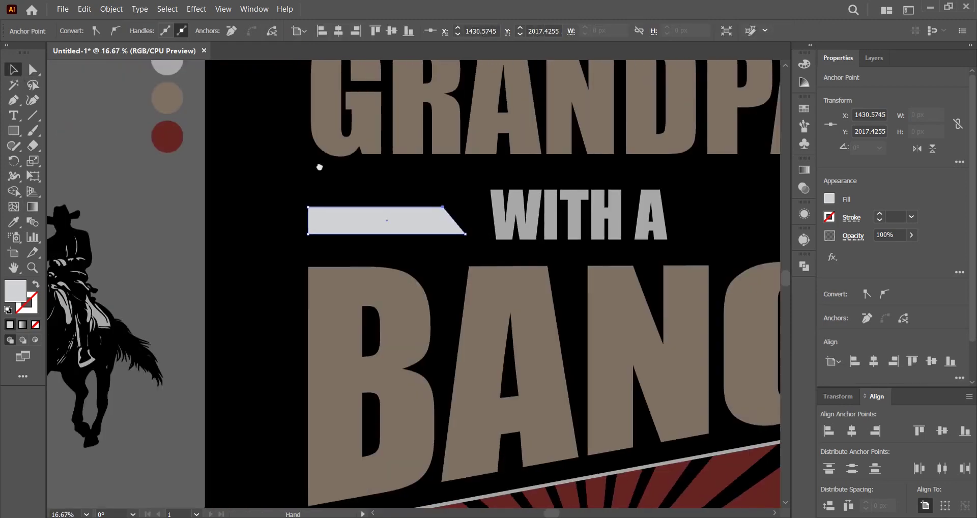
scroll(321, 164, "down", 1)
left_click(18, 225)
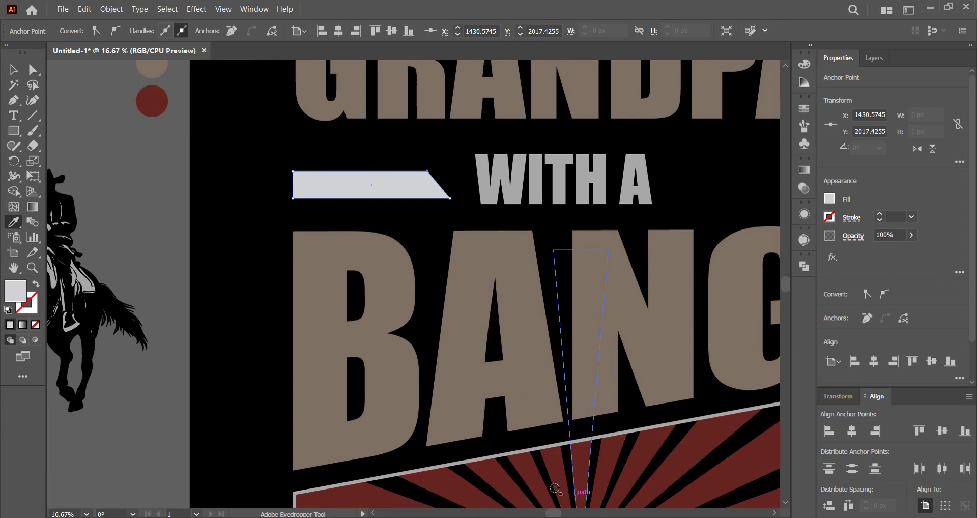
left_click(544, 456)
left_click(13, 69)
left_click_drag(325, 187, 327, 192)
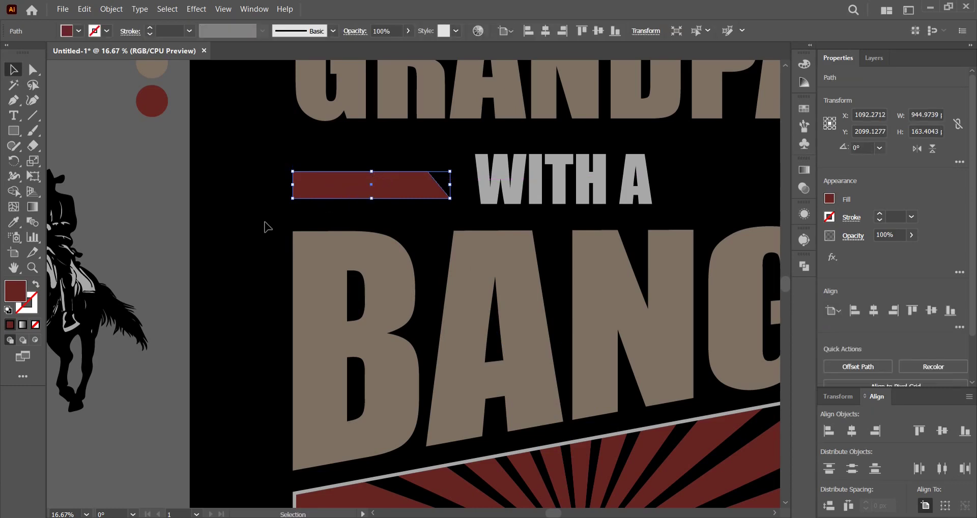
Make the red bar slightly taller and wider.
left_click_drag(264, 163, 333, 263)
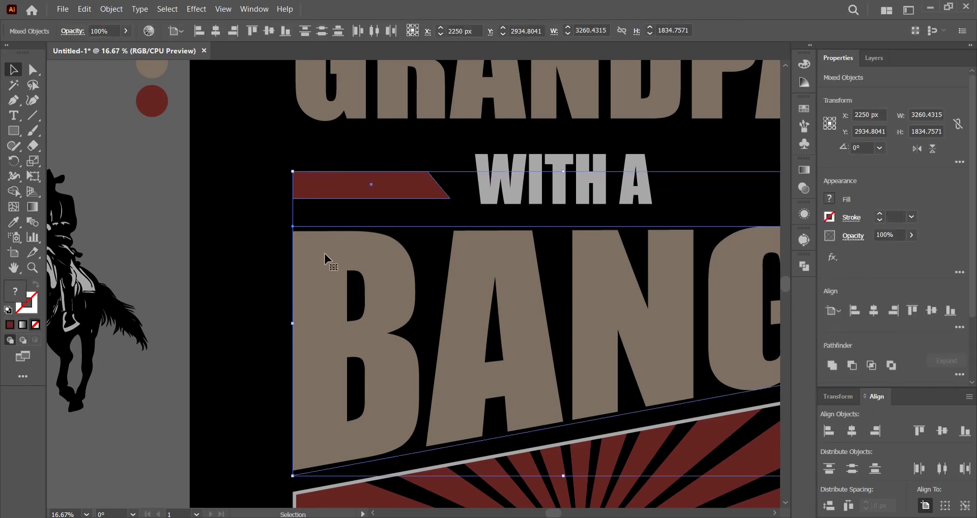
left_click(361, 153)
scroll(356, 204, "up", 2)
scroll(357, 203, "right", 2)
left_click(324, 229)
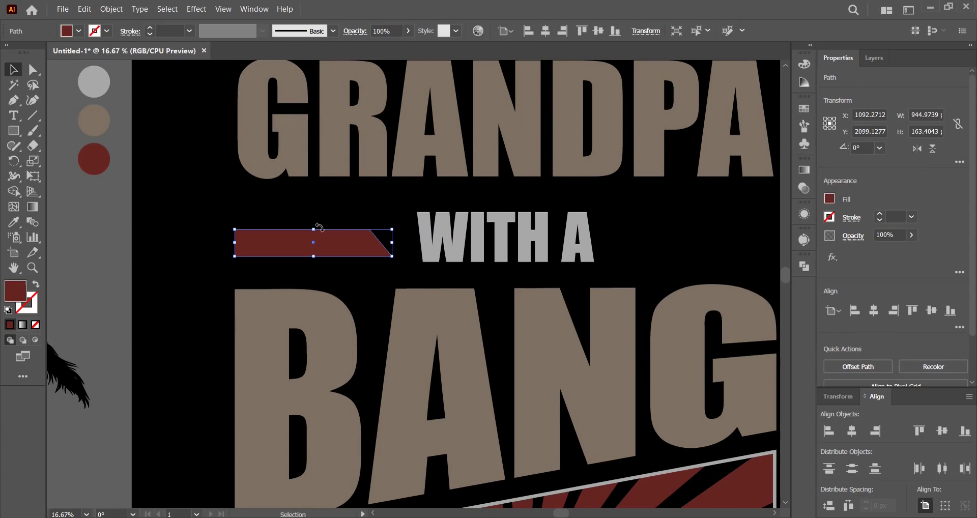
left_click_drag(316, 230, 316, 223)
left_click_drag(393, 240, 397, 240)
Narrow GRANDPA horizontally to about 3022 px, then select WITH A and the red bar.
scroll(662, 235, "down", 1)
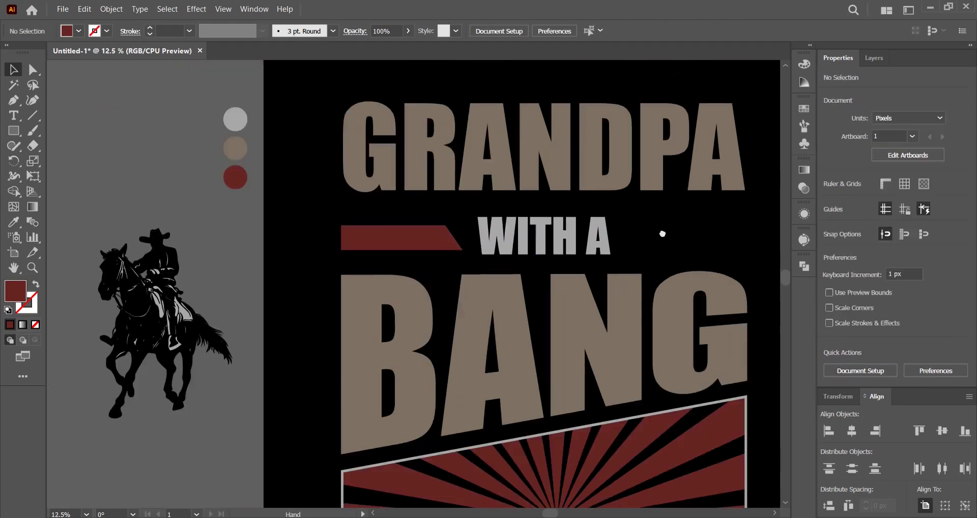
left_click(634, 175)
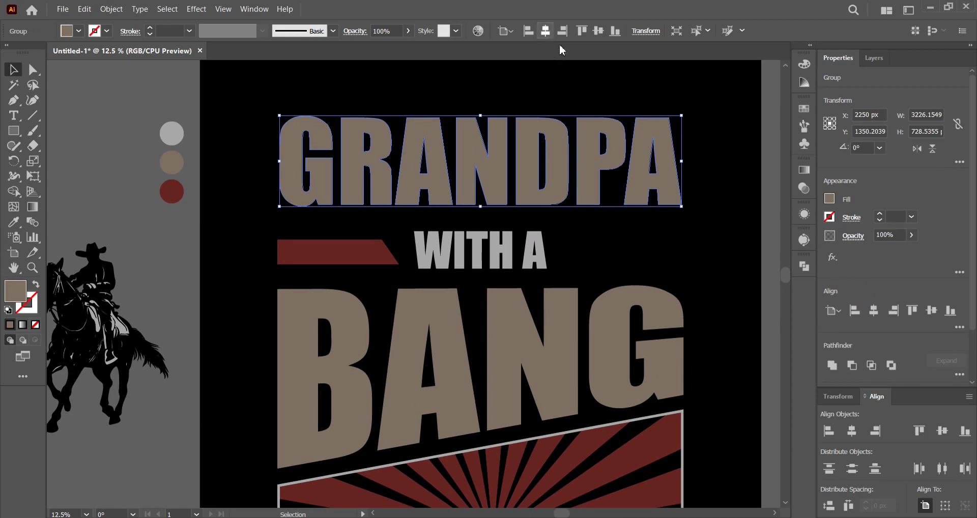
left_click_drag(681, 164, 703, 203)
left_click(703, 203)
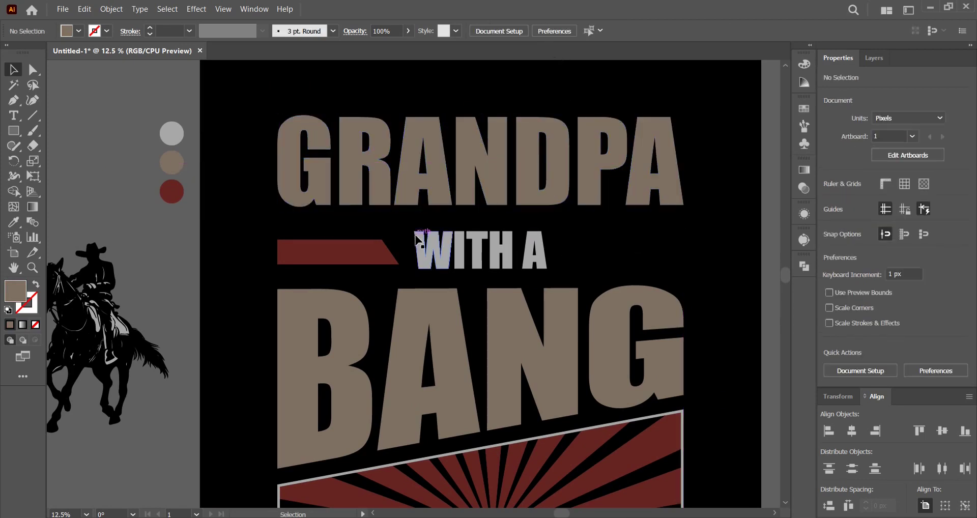
left_click(504, 246)
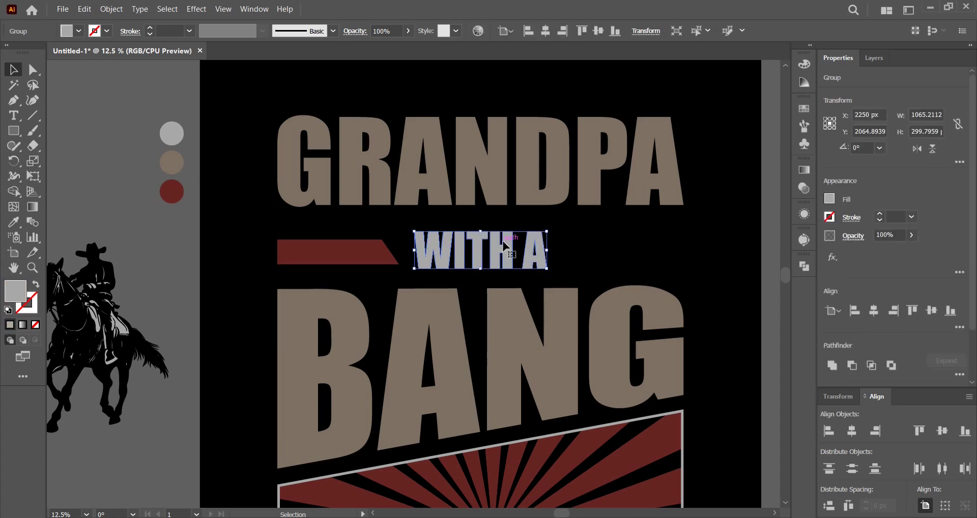
left_click(376, 248)
Place a flipped copy of the red bar right of WITH A and group both bars.
left_click_drag(339, 239, 647, 261)
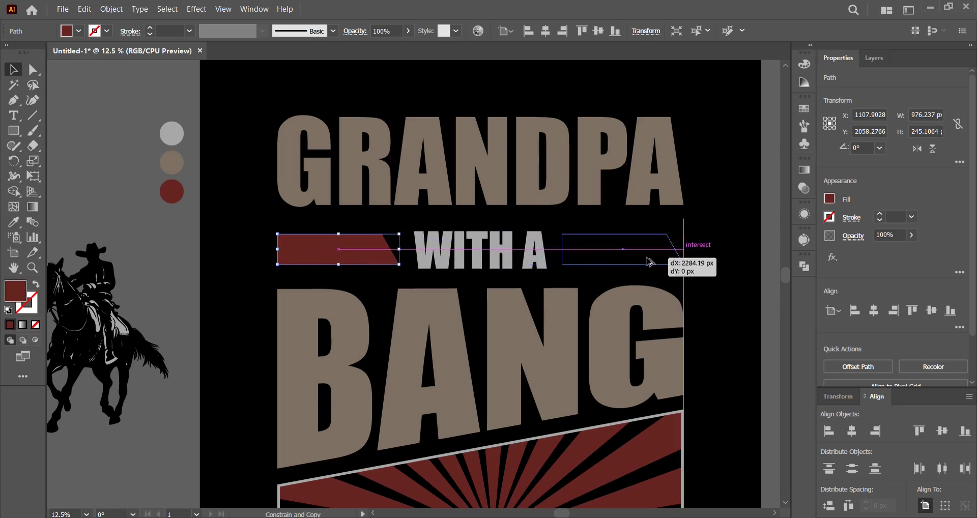
left_click_drag(647, 261, 649, 261)
left_click(917, 149)
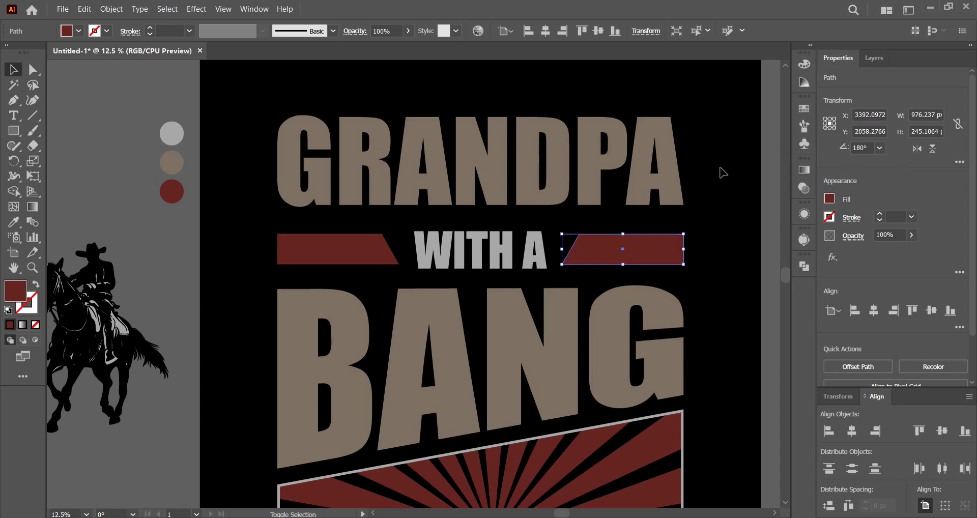
left_click(316, 262, "shift")
right_click(316, 262)
left_click(351, 341)
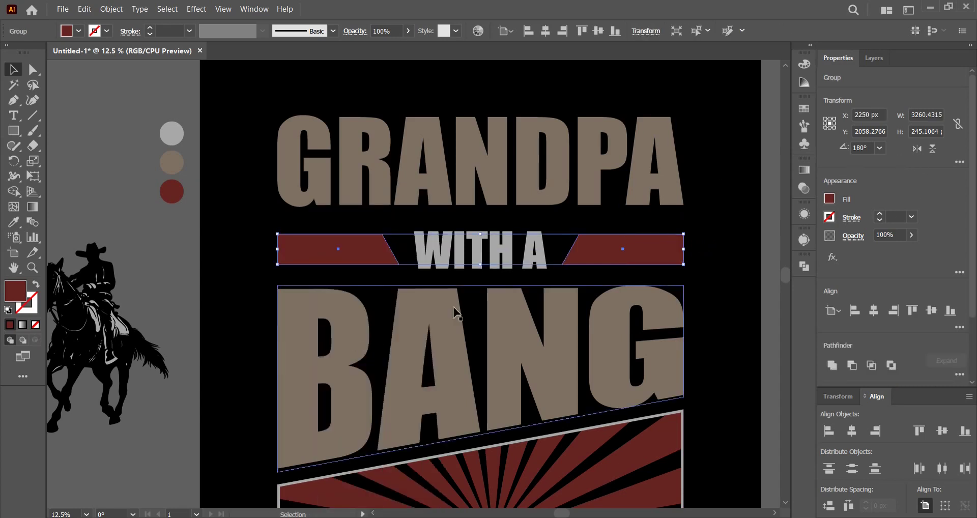
Vertically centre the red bars with the WITH A text.
left_click(715, 265)
left_click_drag(715, 265, 279, 231)
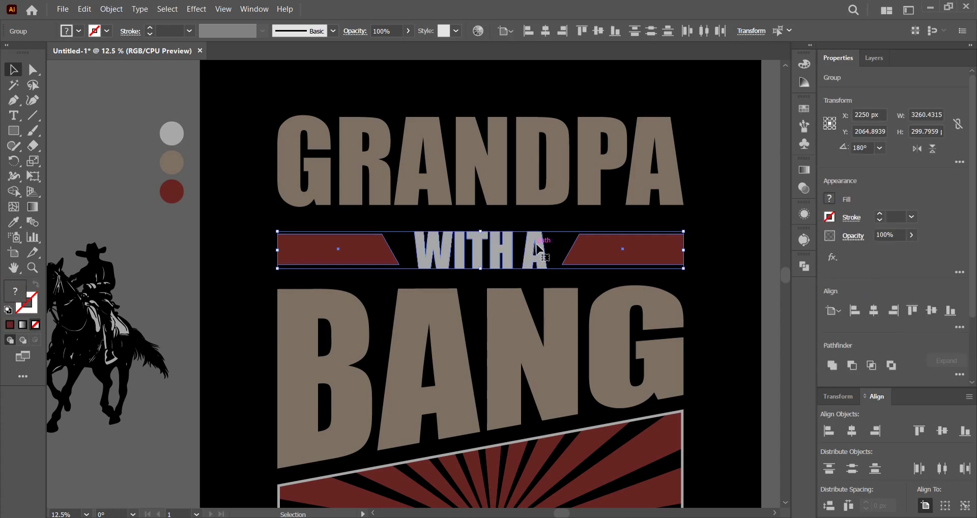
left_click(600, 32)
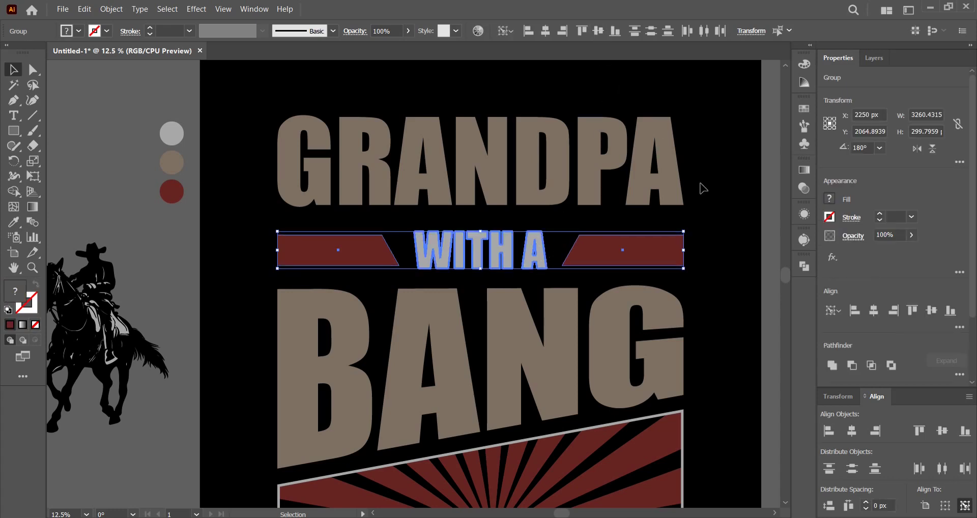
left_click(712, 195)
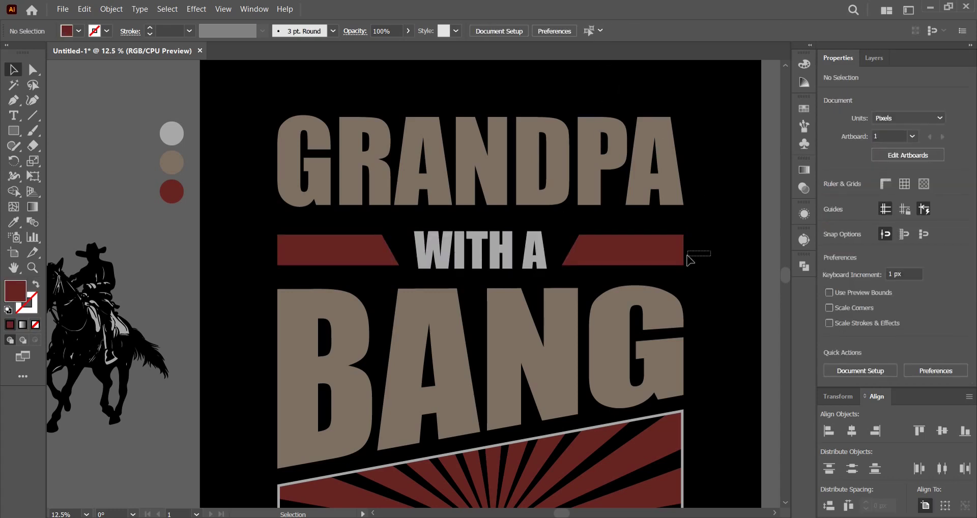
Group the red bars with WITH A and move that group down.
left_click_drag(688, 256, 275, 230)
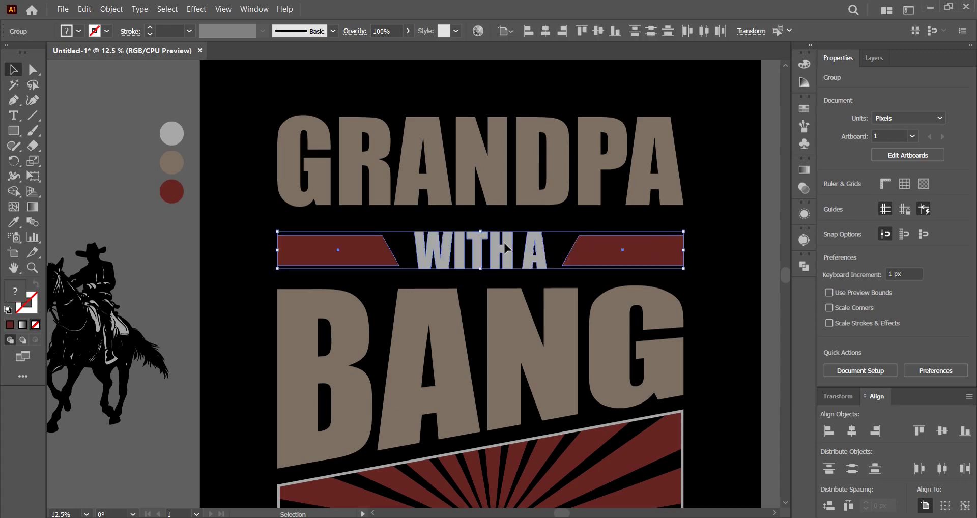
right_click(506, 240)
left_click(543, 418)
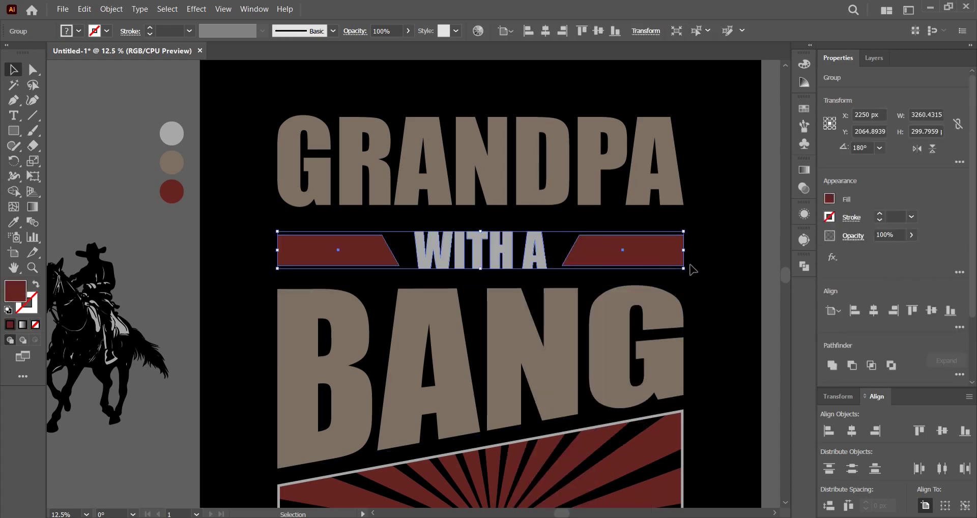
left_click(702, 273)
mouse_move(655, 264)
left_mouse_down()
mouse_move(630, 209)
mouse_move(584, 196)
mouse_move(588, 225)
left_mouse_up()
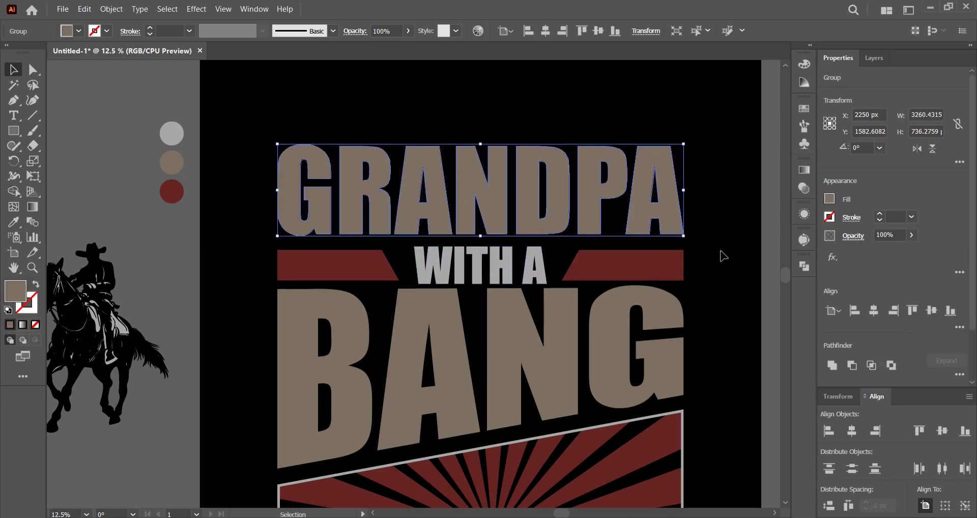
left_click(705, 311)
scroll(682, 254, "down", 3)
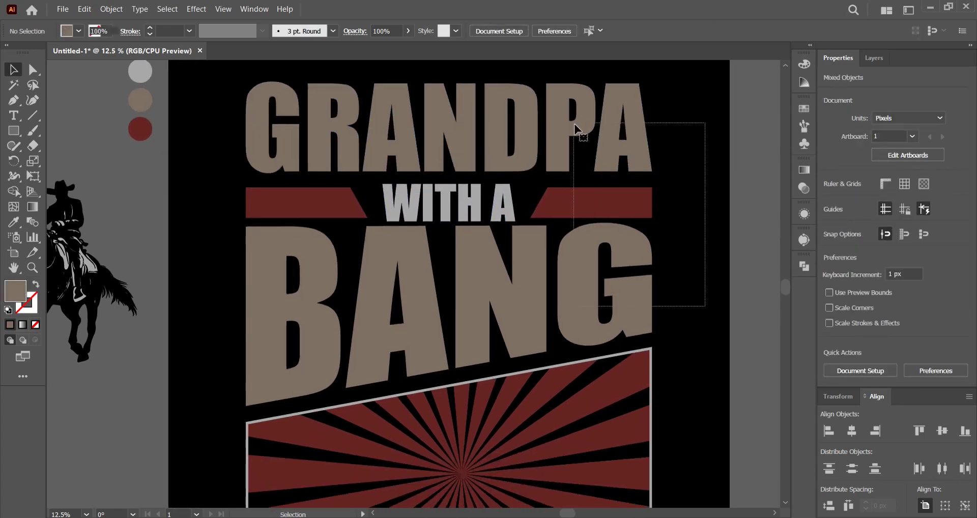
Distribute GRANDPA, WITH A and BANG evenly, aligned to the selection.
left_click_drag(705, 310, 580, 127)
left_click(944, 505)
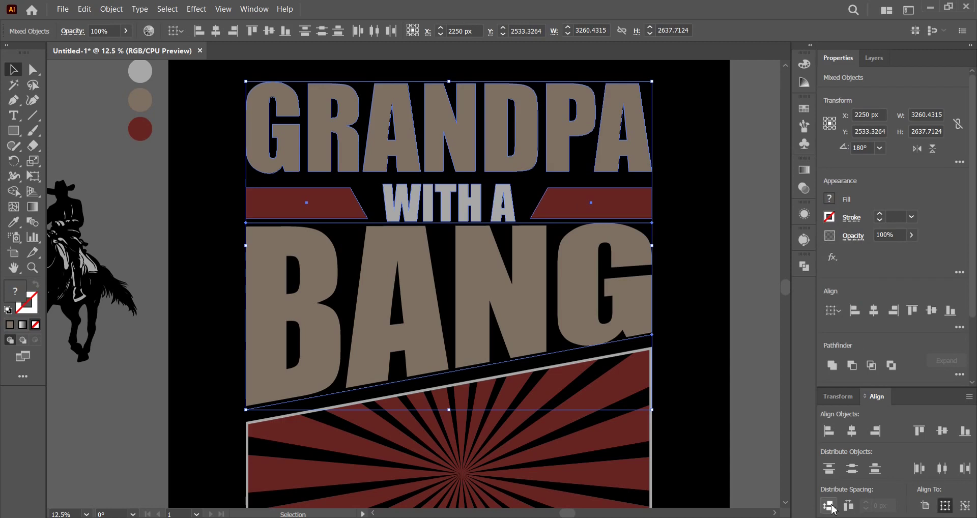
left_click(828, 505)
left_click(682, 332)
Ungroup the red bars from the WITH A text.
left_click(581, 201)
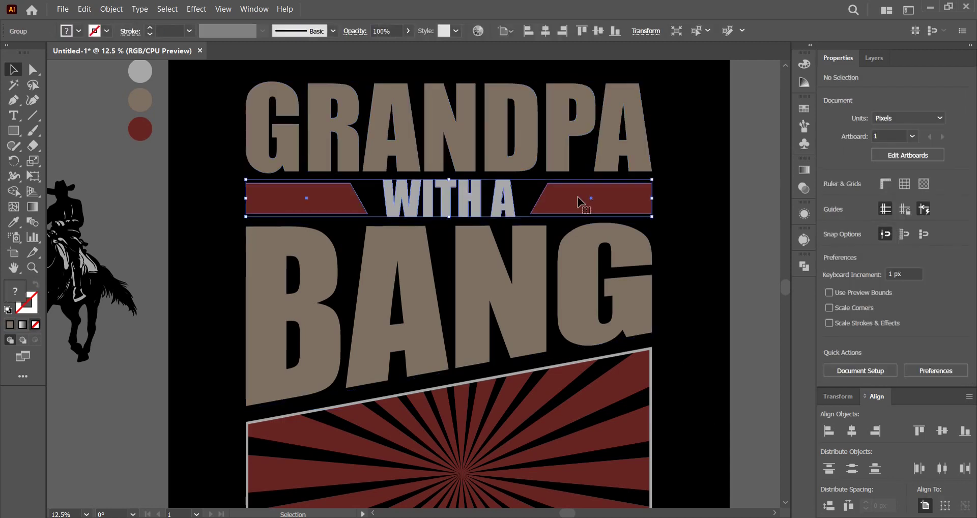
right_click(579, 197)
left_click(630, 381)
left_click(667, 333)
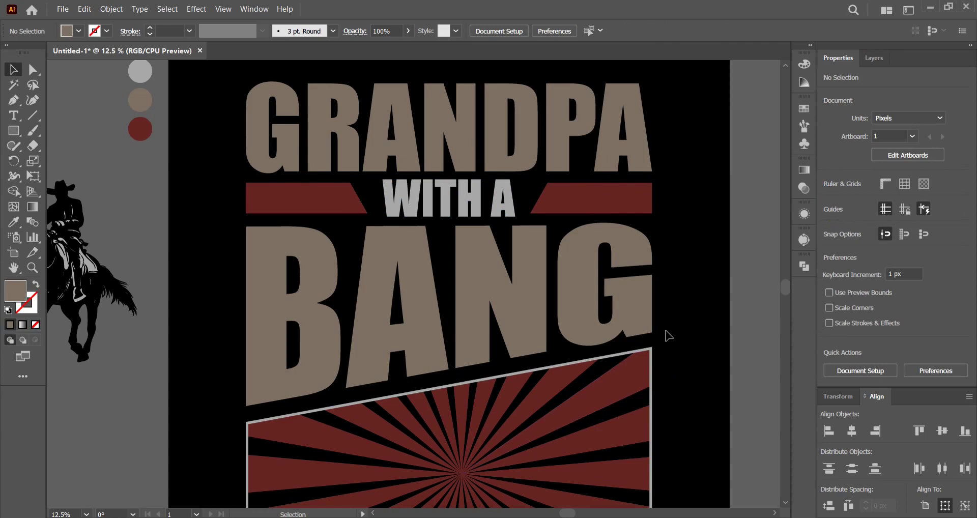
Nudge the sunburst panel up under BANG and move the cowboy rider onto it.
scroll(668, 335, "down", 3)
left_click_drag(584, 359, 584, 350)
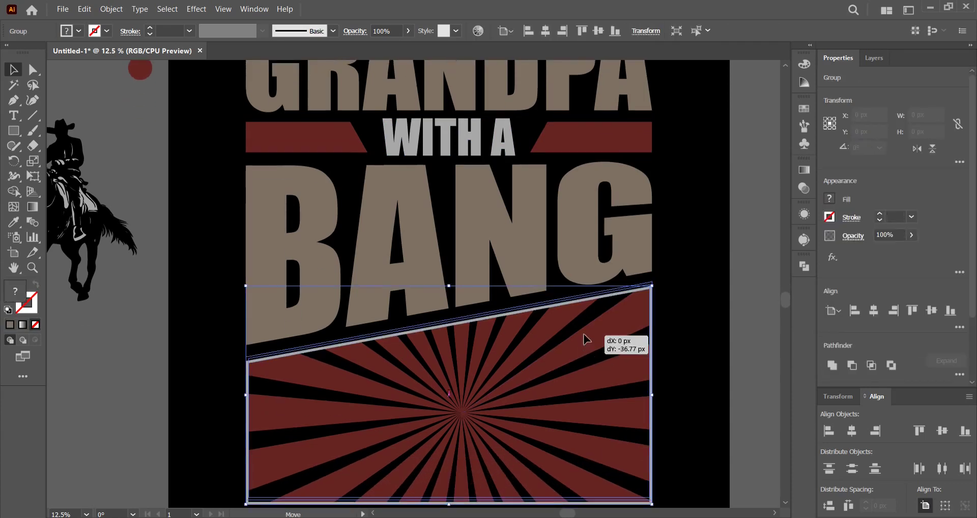
left_click(696, 270)
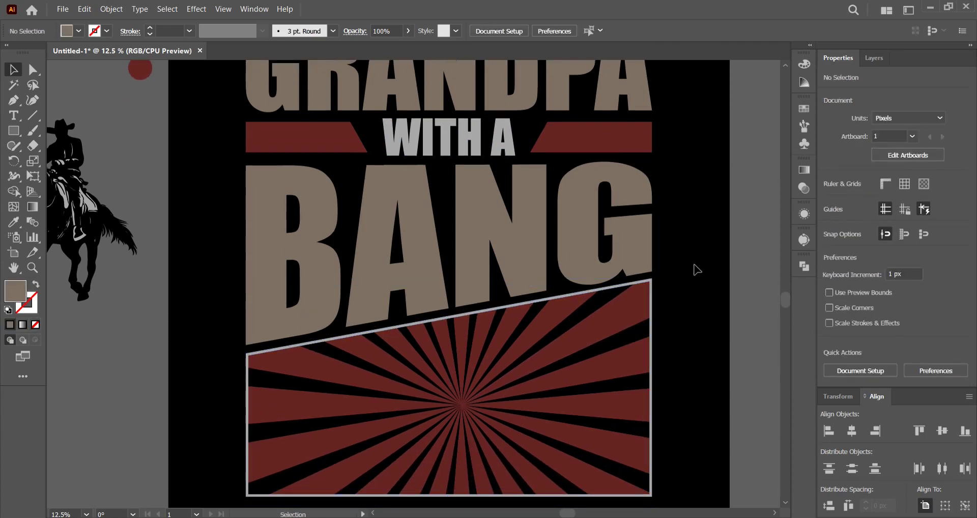
mouse_move(64, 210)
left_mouse_down()
mouse_move(468, 443)
mouse_move(452, 423)
left_mouse_up()
left_click(874, 58)
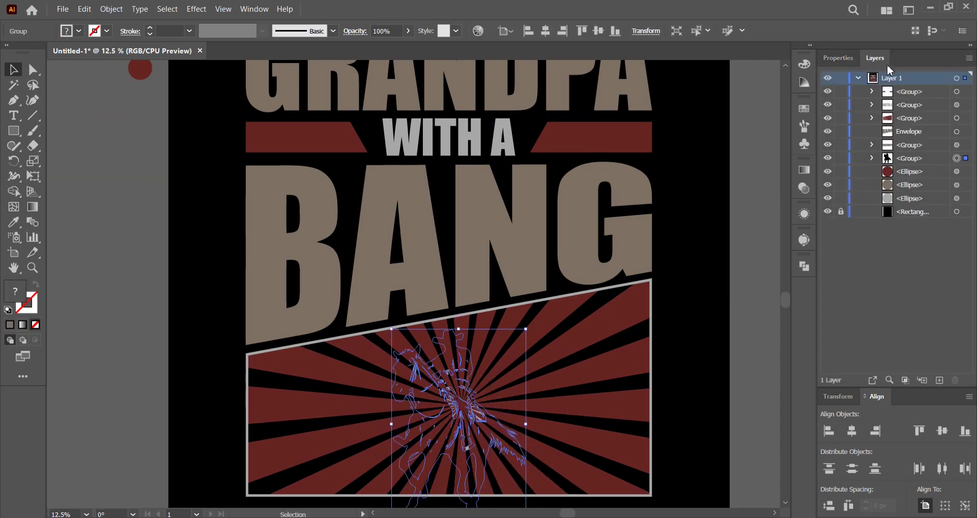
Move the cowboy rider above the sunburst in Layers and enlarge it proportionally into BANG.
left_click_drag(946, 162, 930, 96)
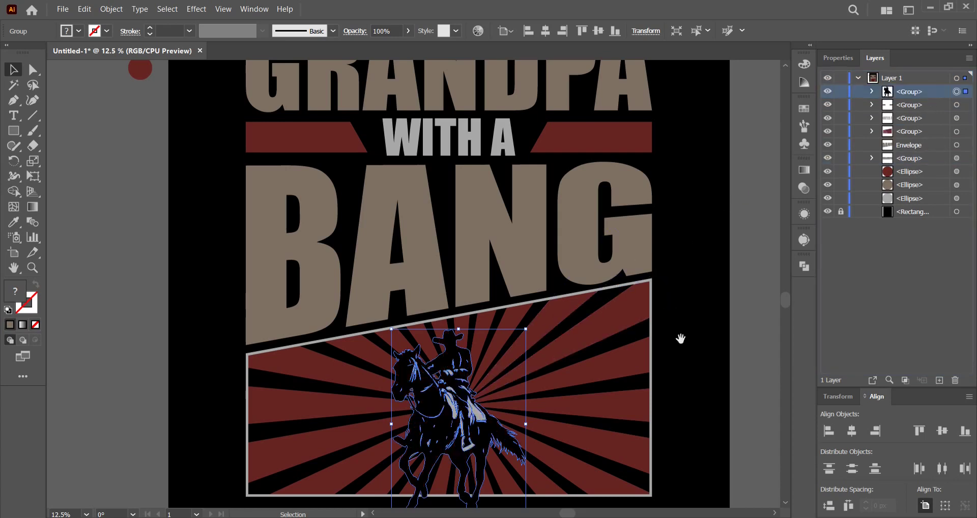
scroll(675, 342, "down", 5)
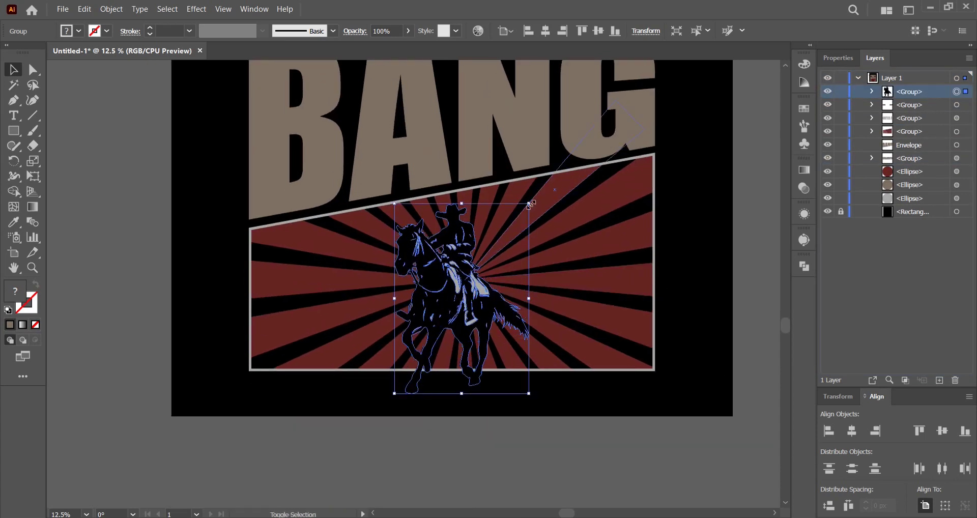
left_click_drag(529, 203, 600, 101)
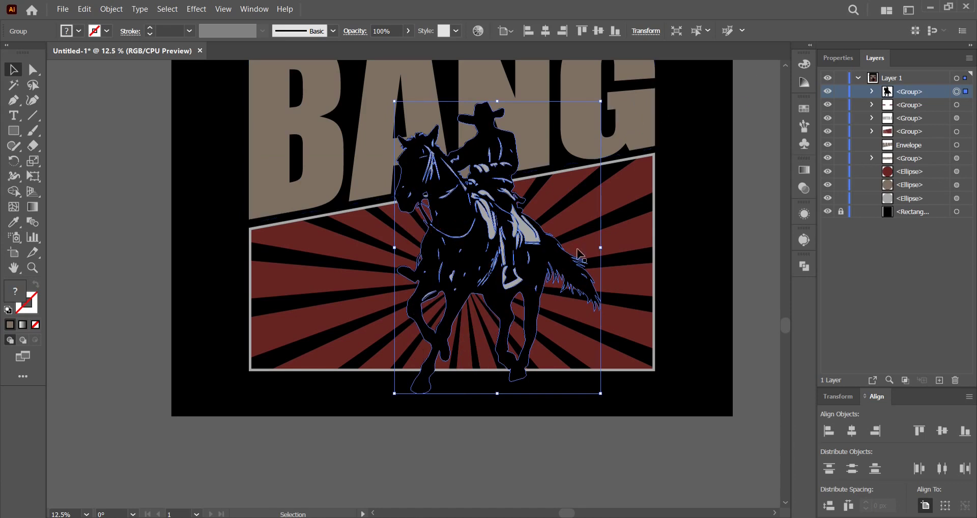
left_click(689, 275)
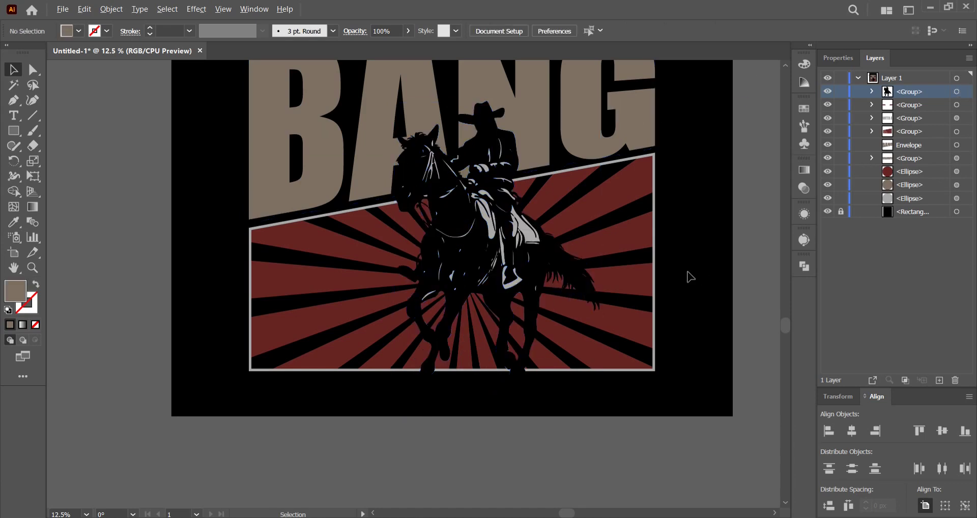
Check the red bar group selection and place the 00000-6.png texture beside the artboard.
scroll(704, 196, "down", 3)
mouse_move(621, 272)
left_mouse_down()
mouse_move(610, 263)
mouse_move(687, 300)
left_mouse_up()
scroll(605, 264, "up", 2)
scroll(684, 338, "up", 2)
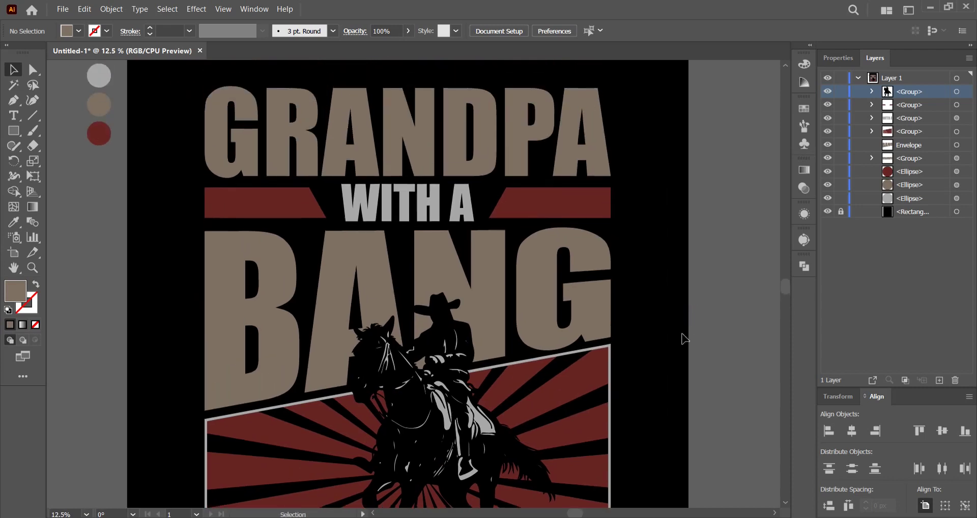
left_click_drag(628, 280, 719, 277)
left_click(580, 193)
left_click(579, 193)
left_click(684, 263)
left_click(640, 214)
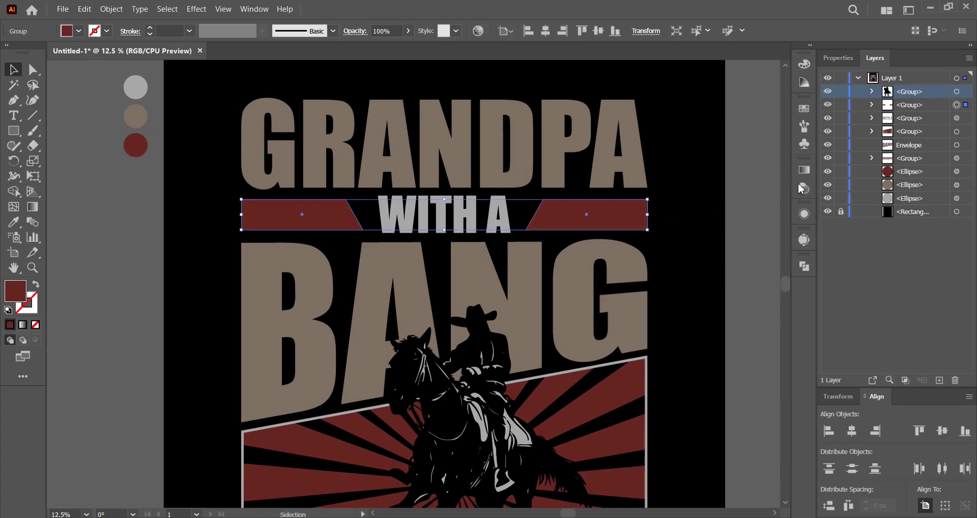
left_click(678, 283)
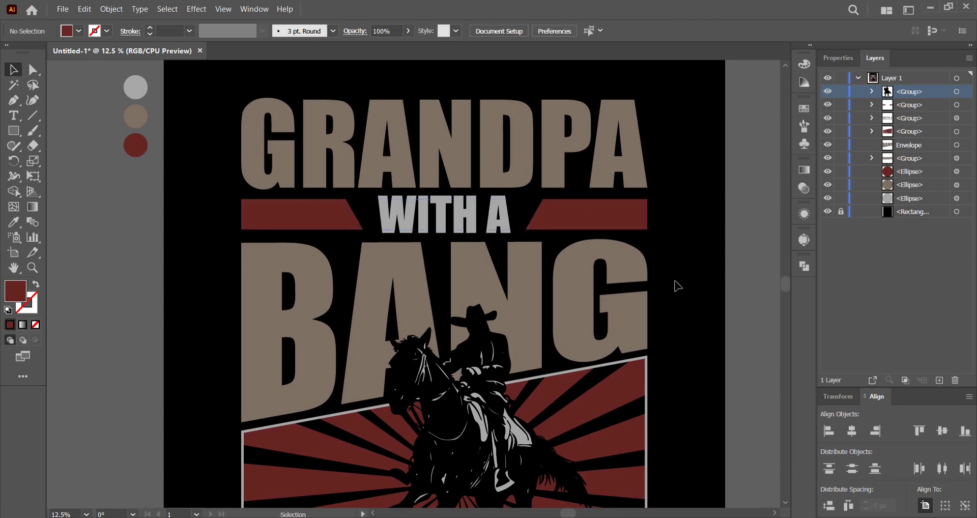
left_click_drag(677, 438, 214, 330)
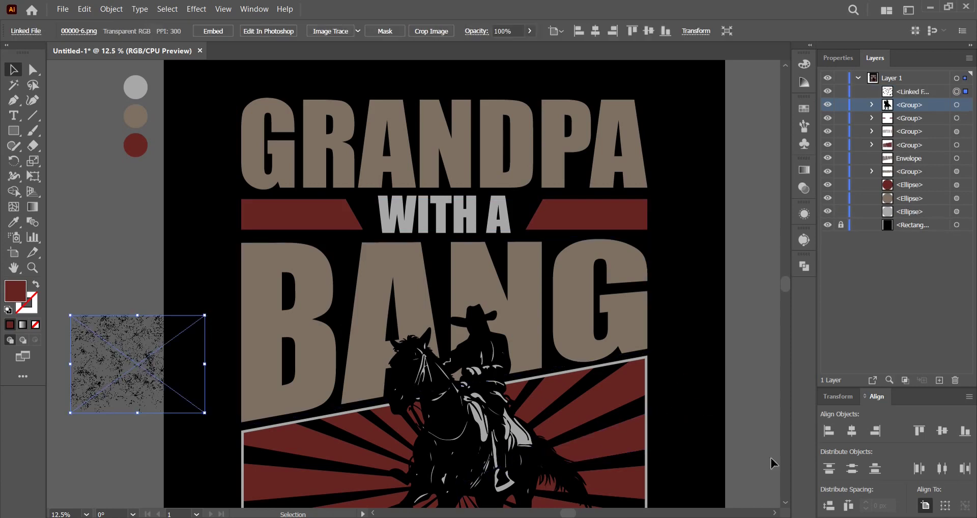
Position the 00000-6.png texture image over the red bars.
left_click(561, 215)
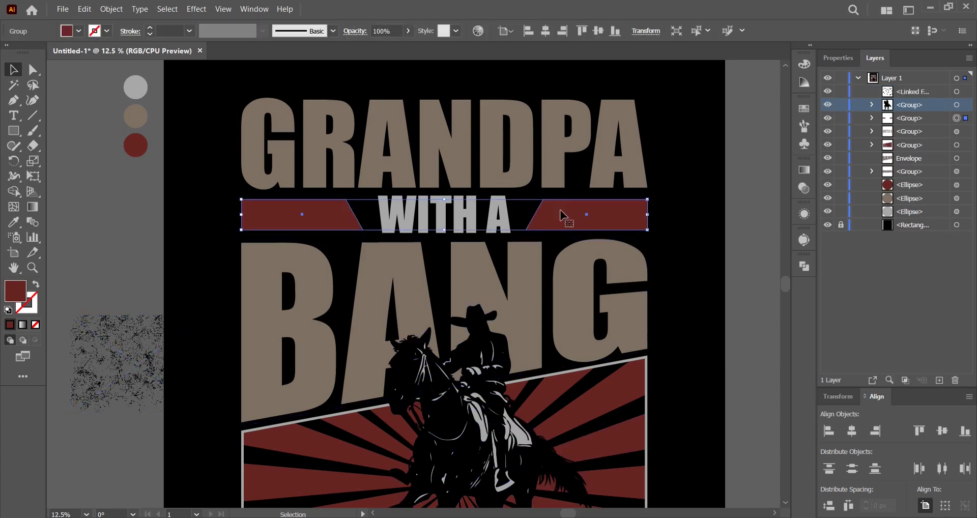
mouse_move(203, 381)
left_mouse_down()
mouse_move(363, 236)
mouse_move(656, 213)
left_mouse_up()
left_click_drag(552, 218, 554, 217)
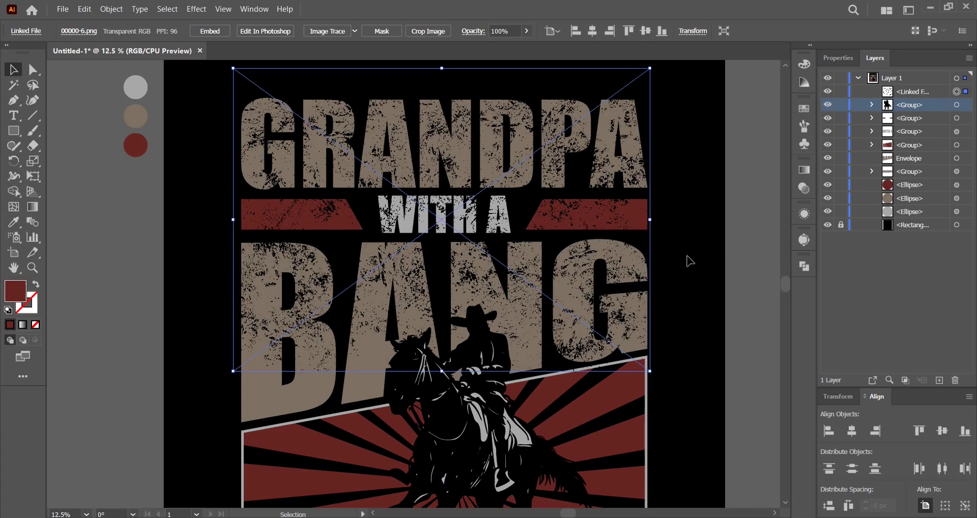
left_click_drag(563, 231, 615, 247)
left_click(695, 208)
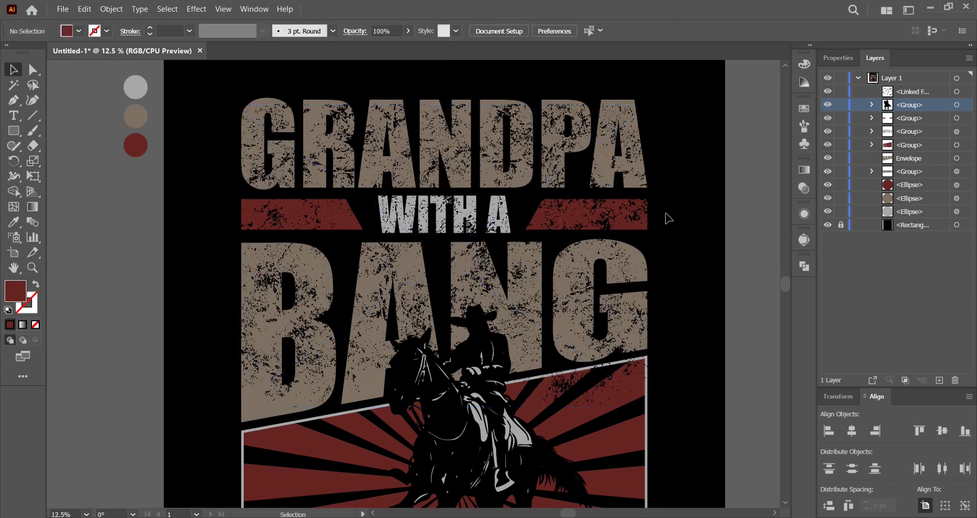
left_click(637, 227)
left_click(683, 218)
Make the texture an opacity mask on the red bars with Clip unchecked.
left_click_drag(614, 211, 616, 212)
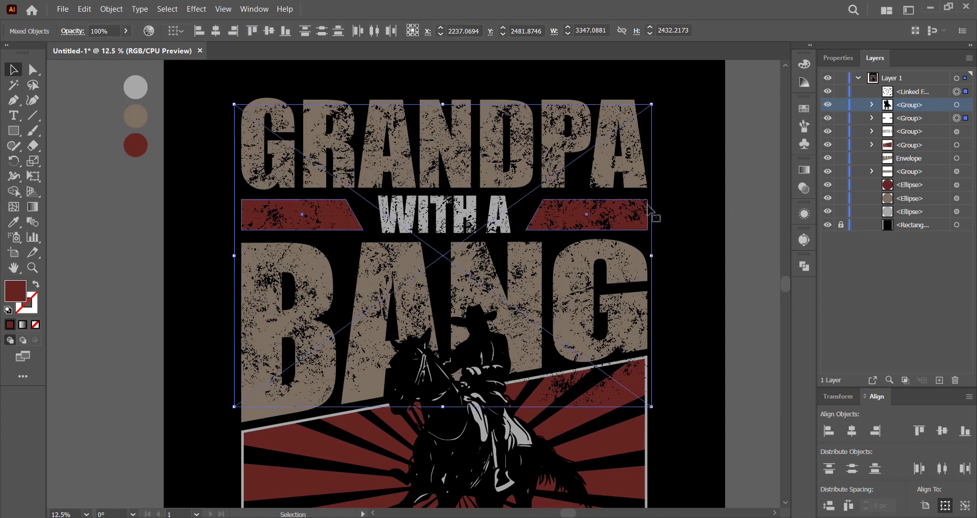
left_click(803, 189)
left_click(759, 204)
left_click(740, 218)
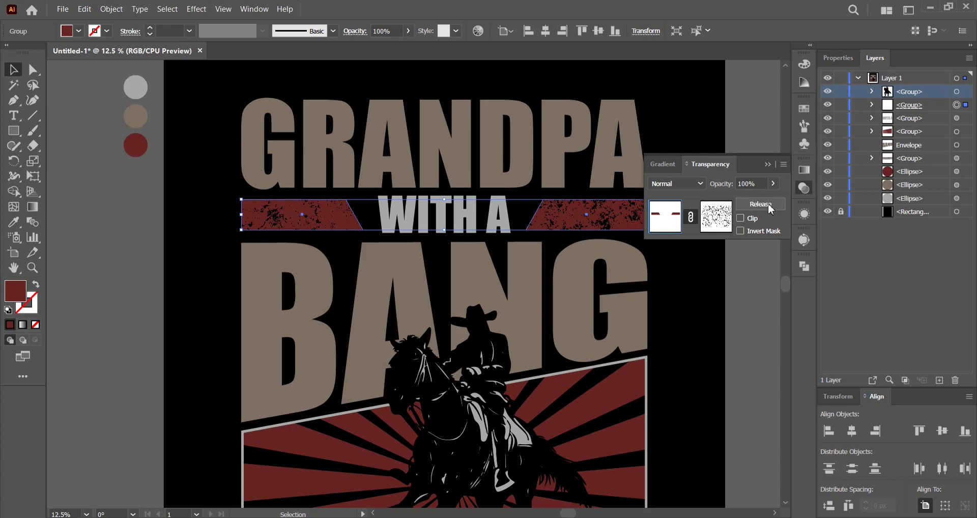
Edit the opacity mask and enlarge the texture across the red bars.
left_click(801, 192)
left_click(680, 233)
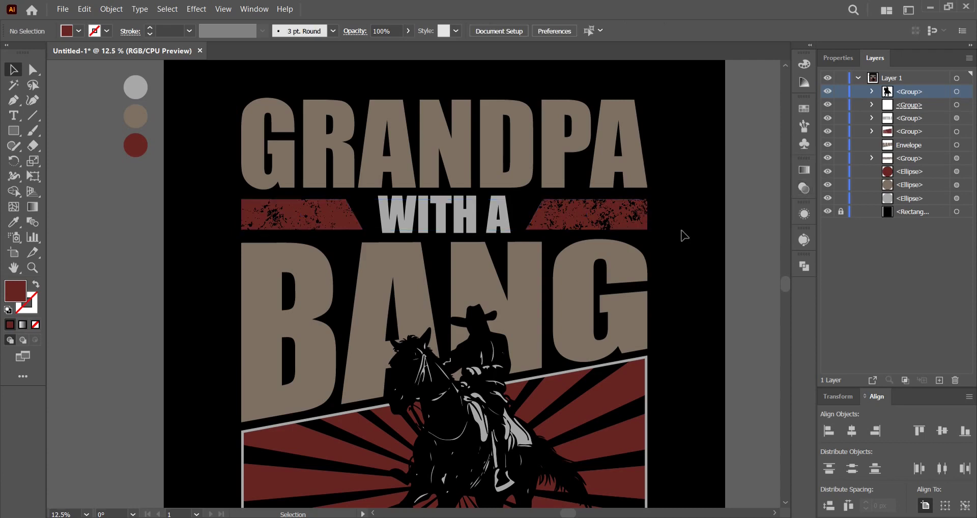
scroll(682, 233, "left", 1)
left_click(611, 210)
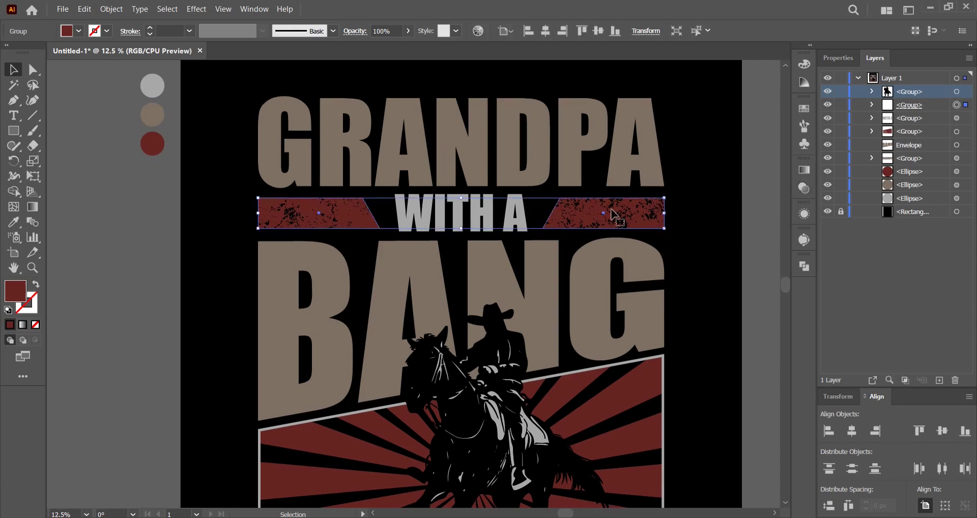
left_click(803, 188)
left_click(715, 216)
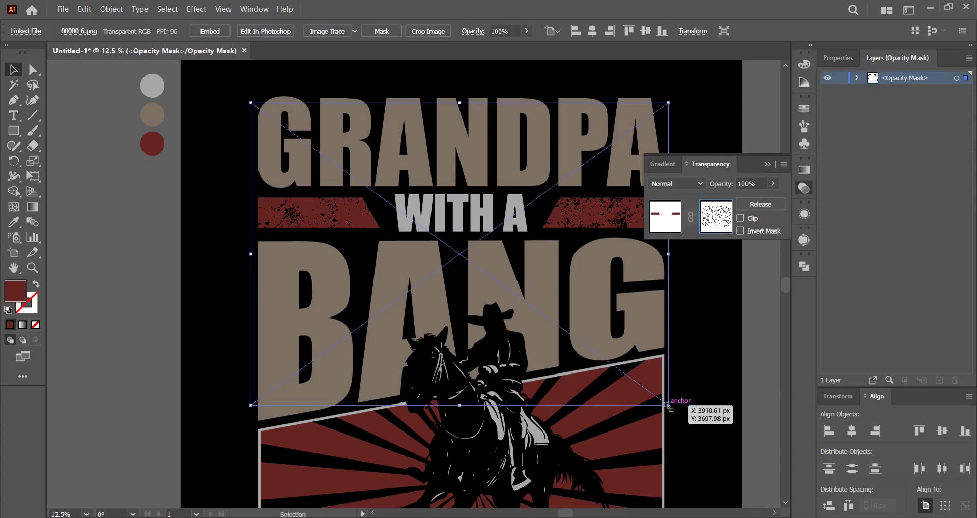
left_click_drag(668, 405, 683, 347)
left_click(666, 217)
left_click(804, 188)
left_click(718, 261)
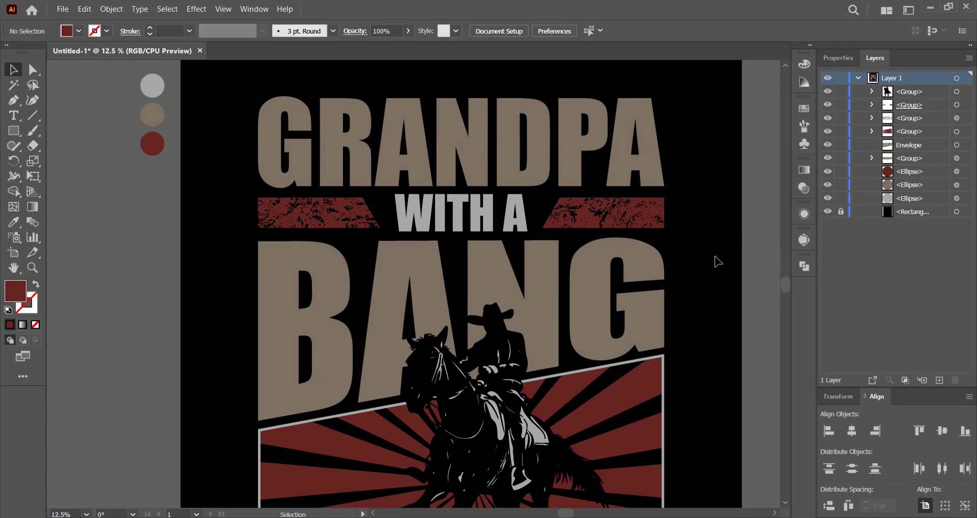
Ungroup the sunburst panel into its grey frame and clipped rays.
scroll(718, 261, "down", 1, "alt")
left_click_drag(710, 279, 667, 263)
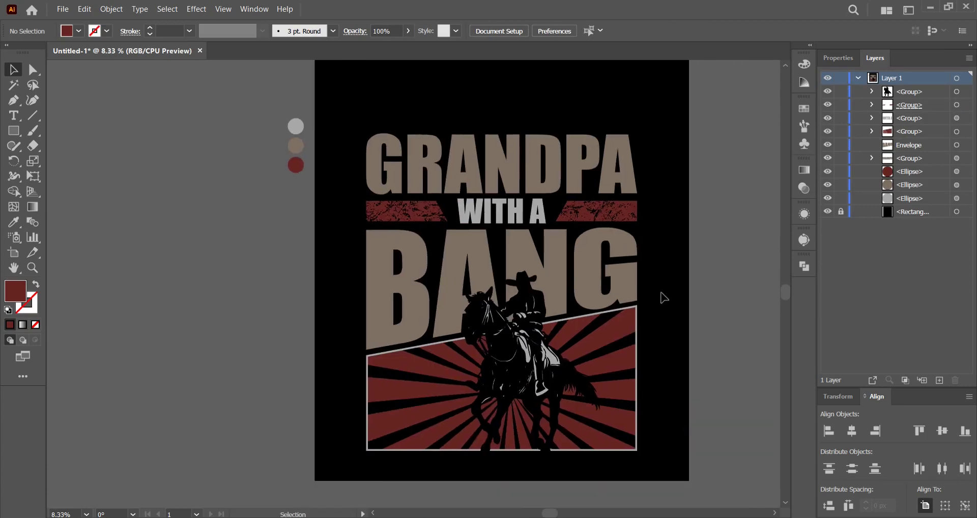
scroll(664, 297, "up", 1, "alt")
left_click(599, 299)
right_click(598, 299)
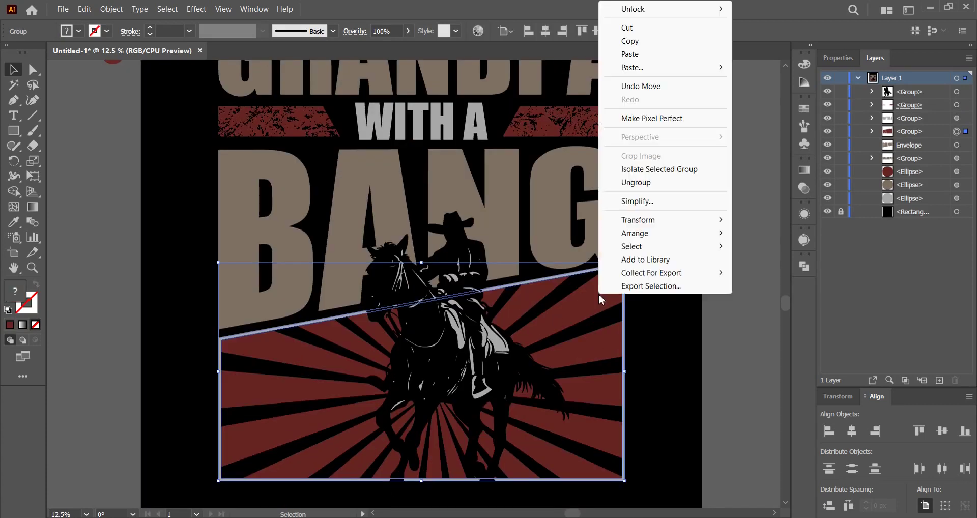
left_click(631, 181)
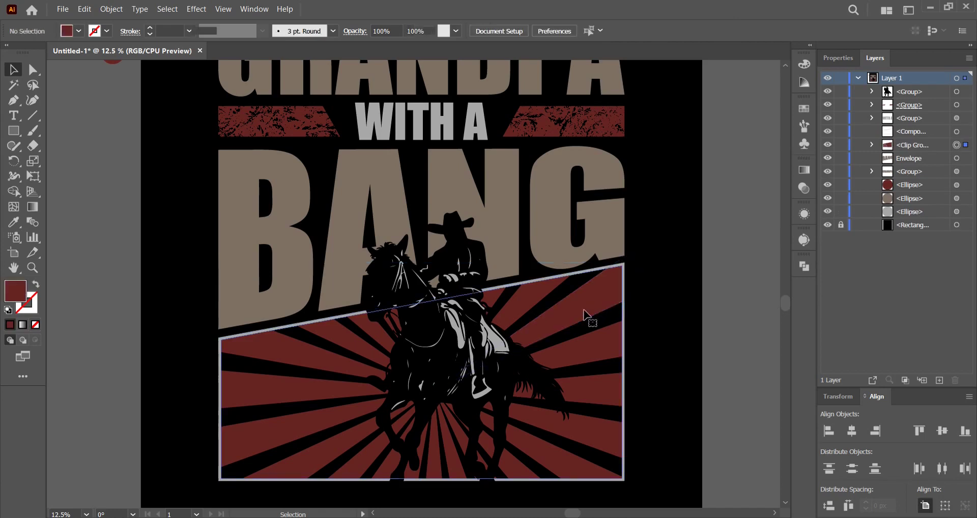
left_click_drag(583, 312, 717, 313)
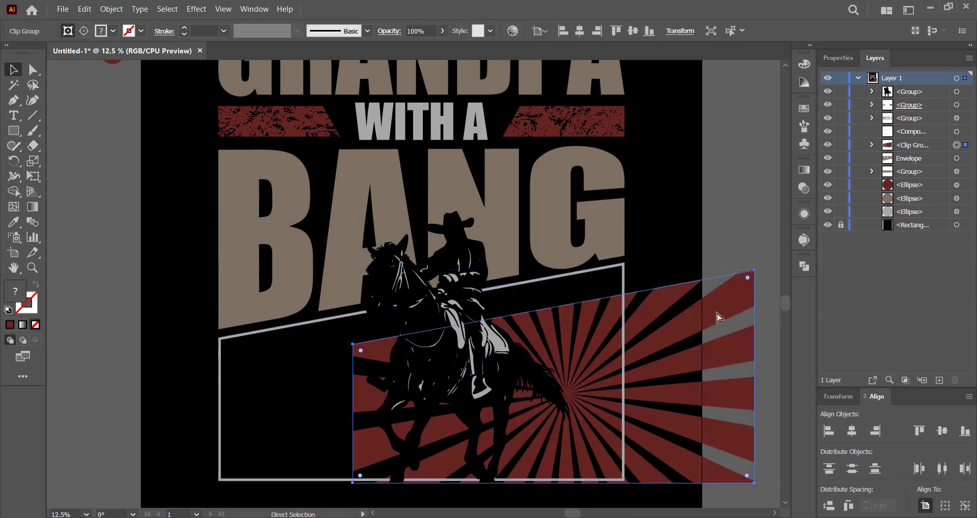
key("ctrl+z")
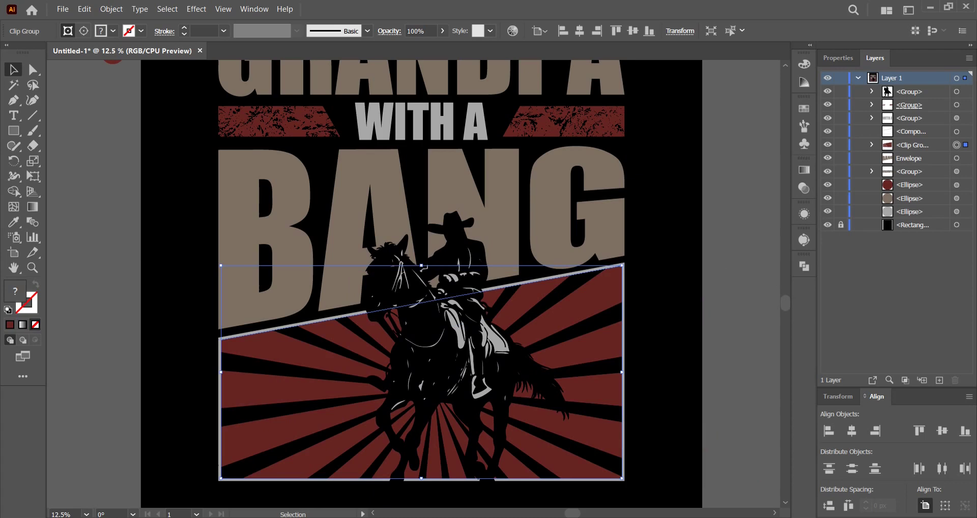
Paste the 000-distress.png texture and fit it over the sunburst panel.
key("ctrl+v")
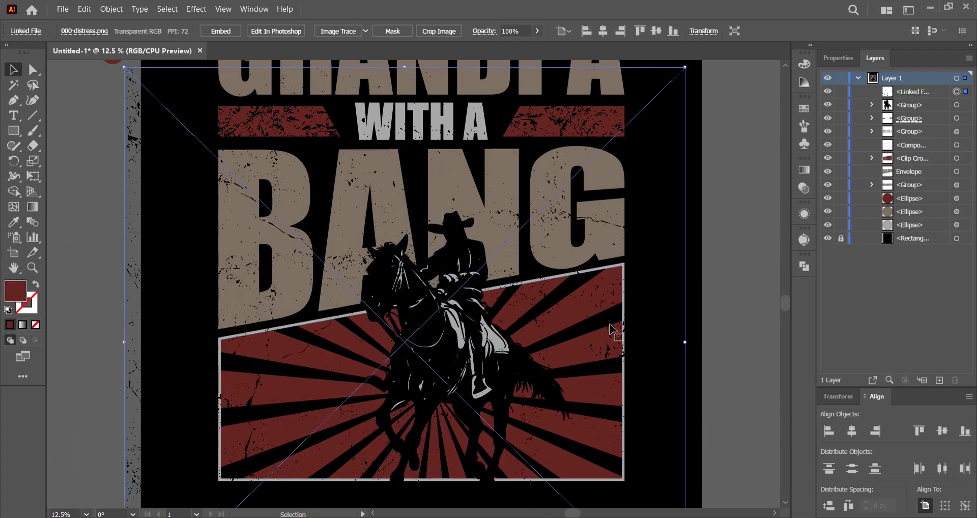
left_click_drag(685, 342, 636, 342)
left_click_drag(124, 342, 210, 342)
left_click_drag(617, 139, 617, 286)
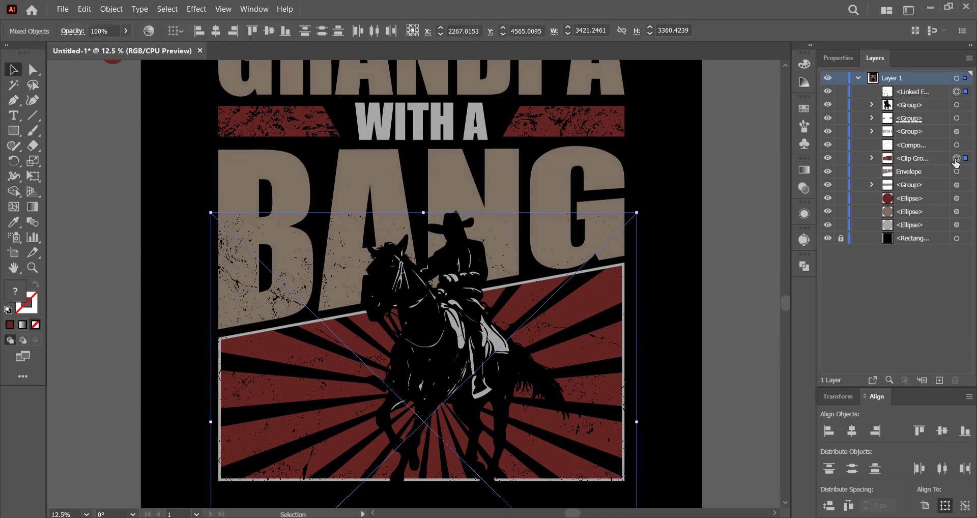
Make the texture an opacity mask on the sunburst rays with Clip unchecked.
left_click(799, 190)
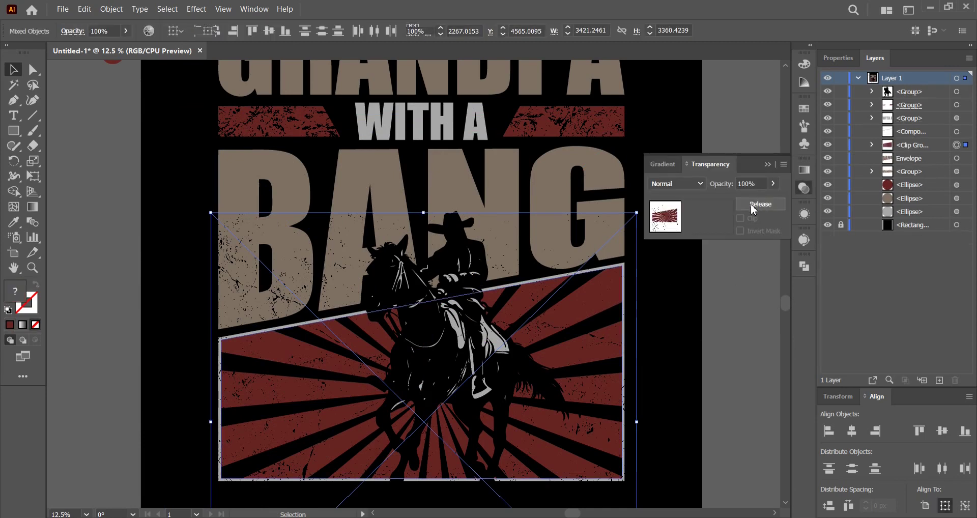
left_click(755, 204)
left_click(740, 218)
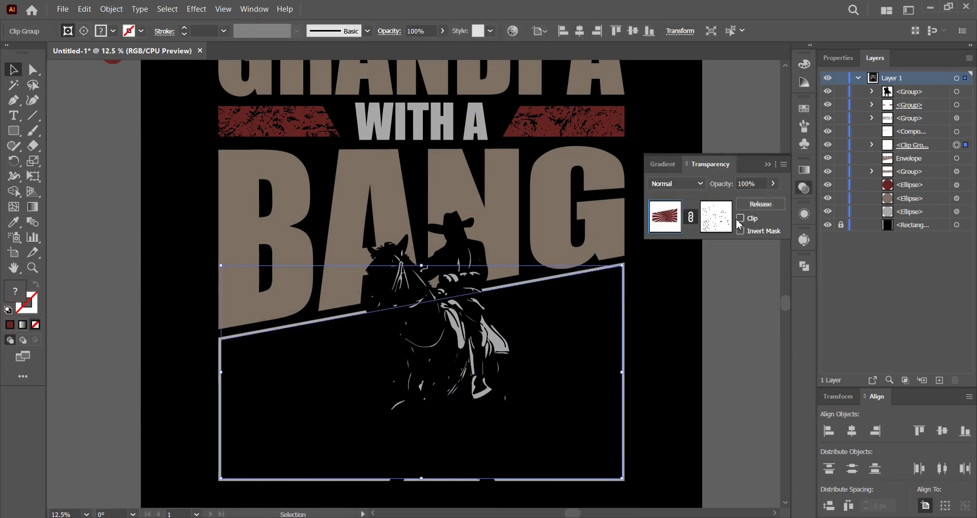
left_click(804, 192)
left_click(653, 275)
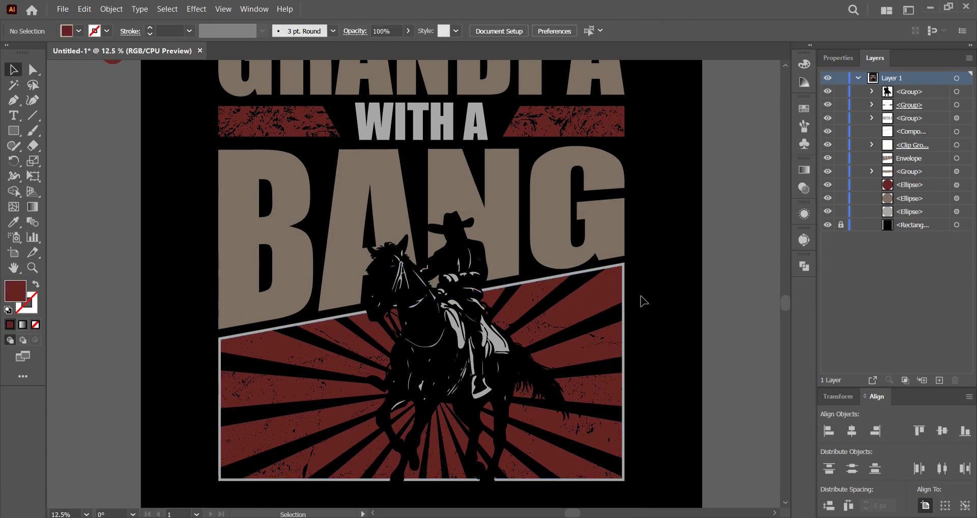
scroll(651, 254, "up", 1)
Group the sunburst panel with its outline frame.
left_click_drag(372, 117, 744, 228)
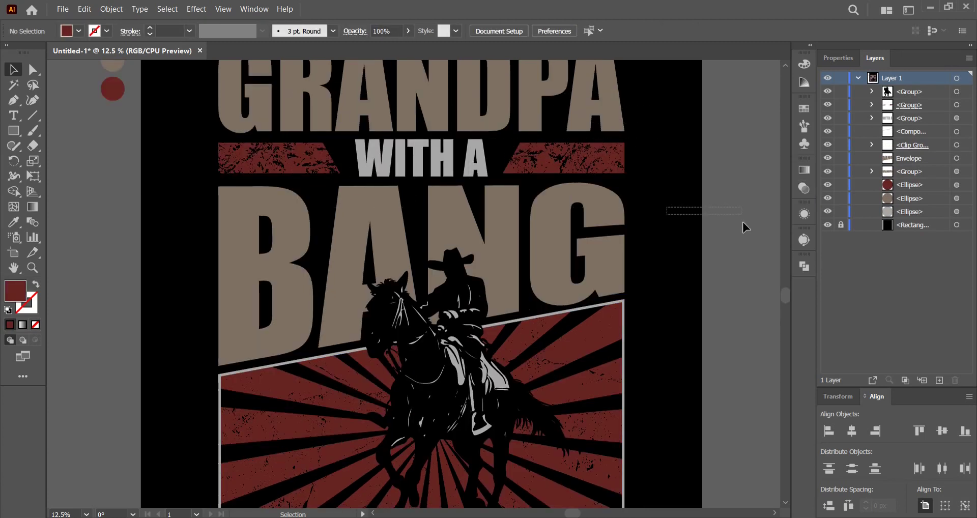
left_click_drag(666, 362, 587, 330)
right_click(587, 330)
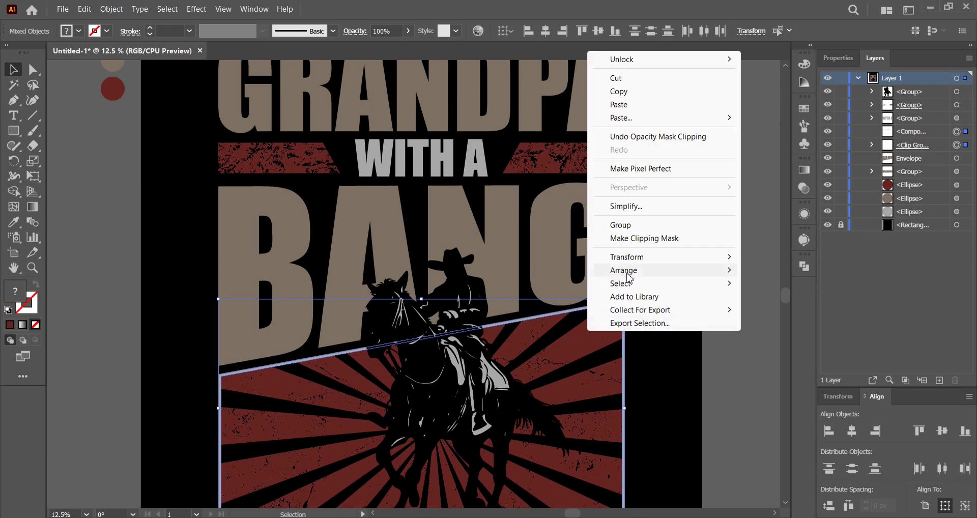
left_click(620, 225)
left_click(668, 341)
scroll(656, 295, "up", 1)
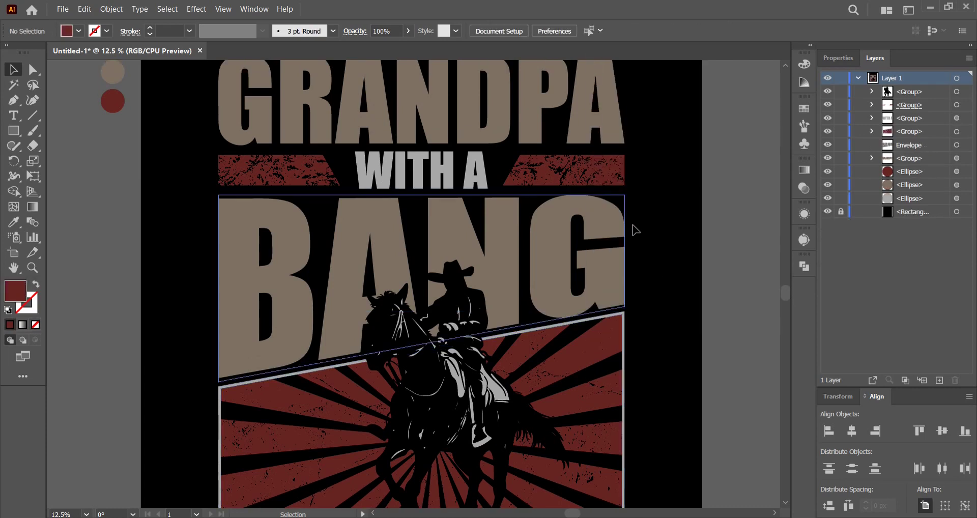
Group the red banners with the WITH A text.
left_click_drag(656, 162, 442, 163)
right_click(443, 163)
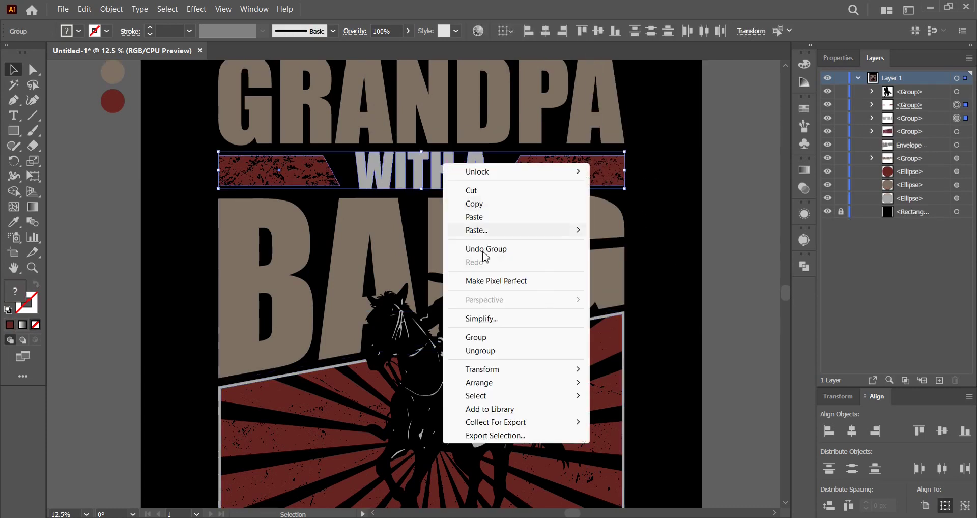
left_click(480, 336)
left_click(671, 305)
scroll(671, 335, "up", 3)
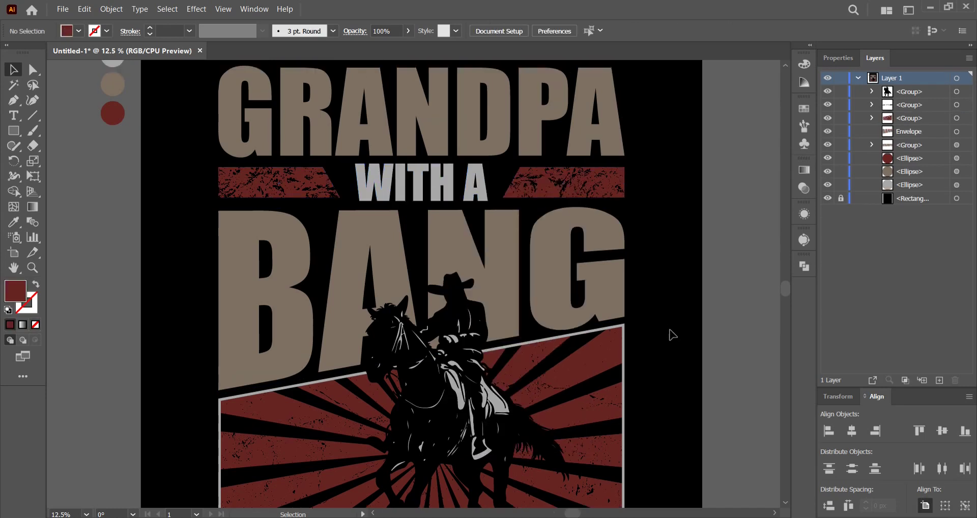
Group GRANDPA, the banner group and BANG into one title group.
left_click_drag(654, 399, 584, 162)
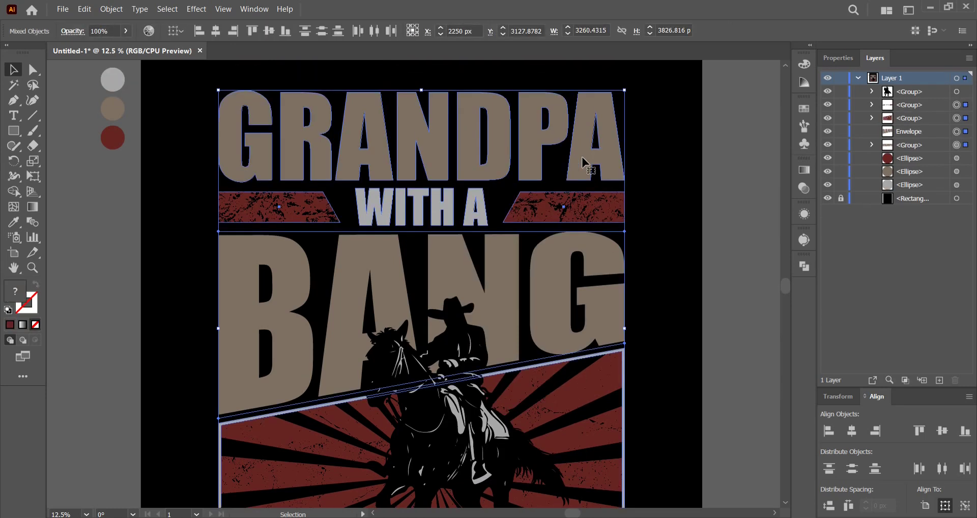
right_click(583, 162)
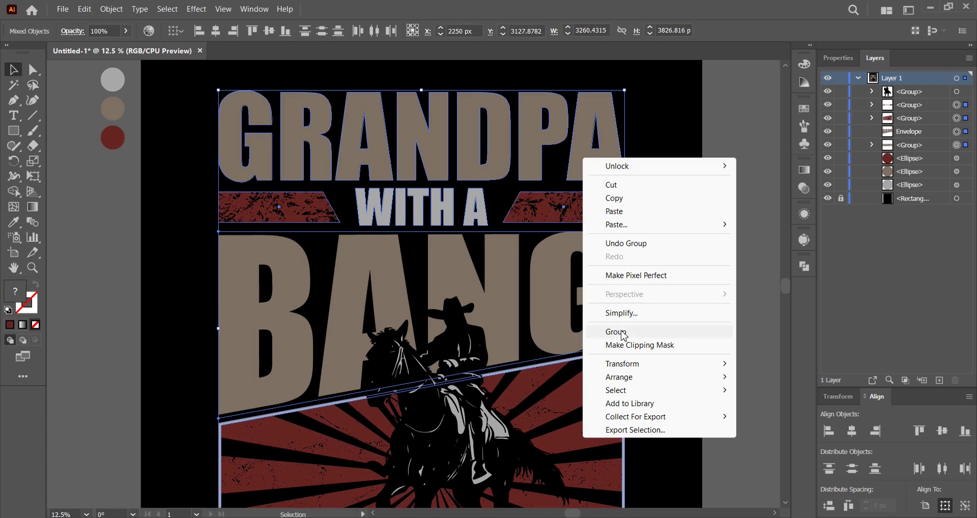
left_click(594, 331)
left_click(690, 314)
scroll(691, 314, "down", 3)
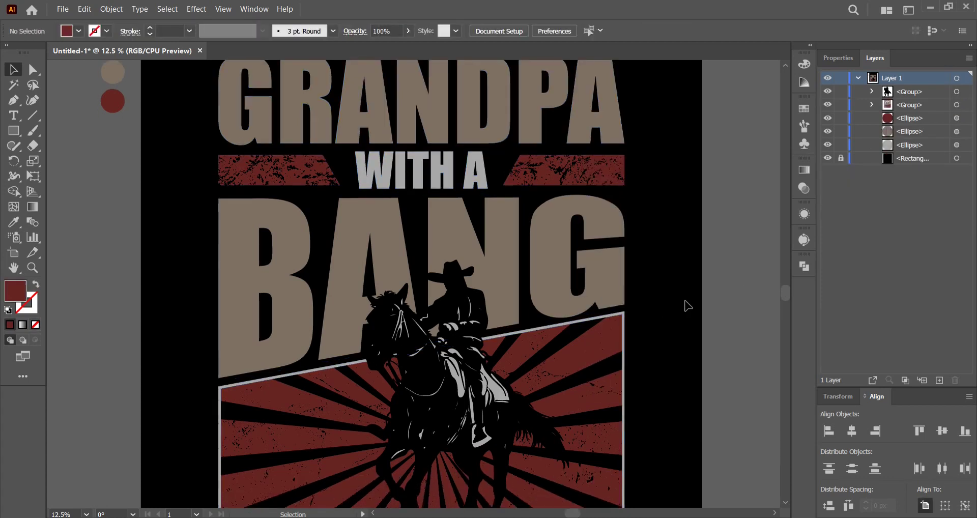
scroll(732, 274, "down", 3)
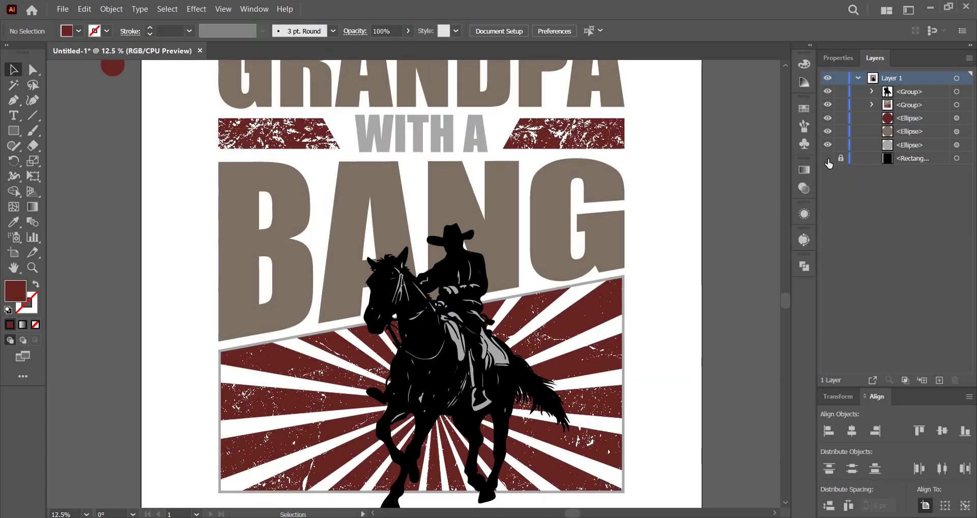
Cut the horse-and-rider silhouette out of the first group.
scroll(683, 264, "up", 3)
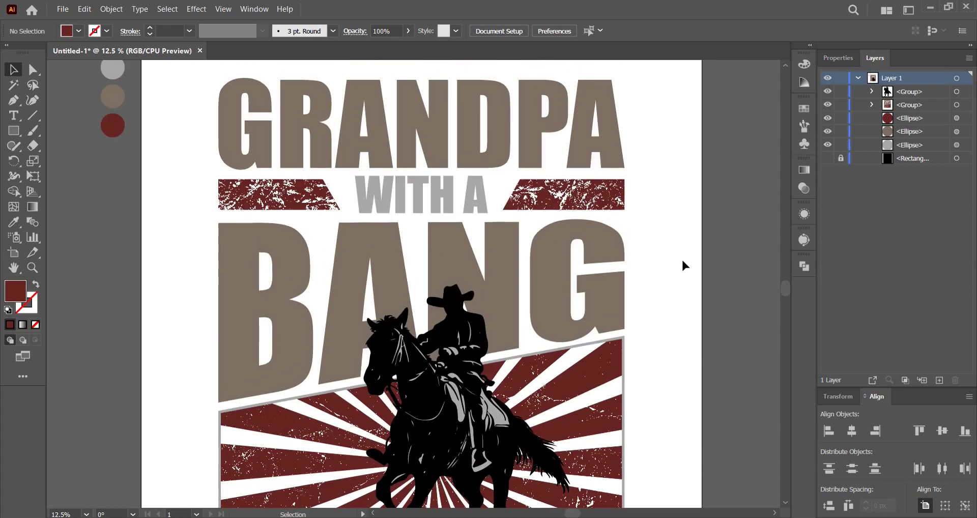
left_click(872, 92)
left_click(957, 104)
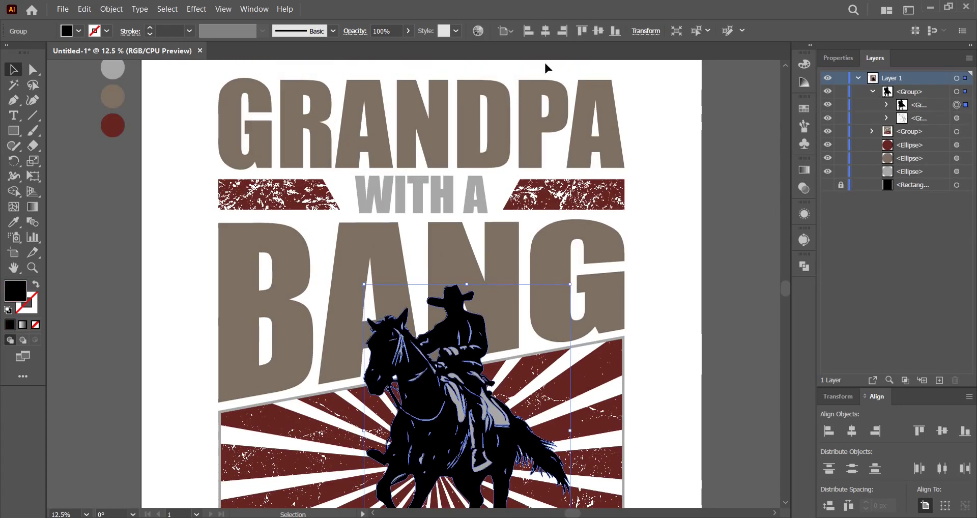
left_click(84, 9)
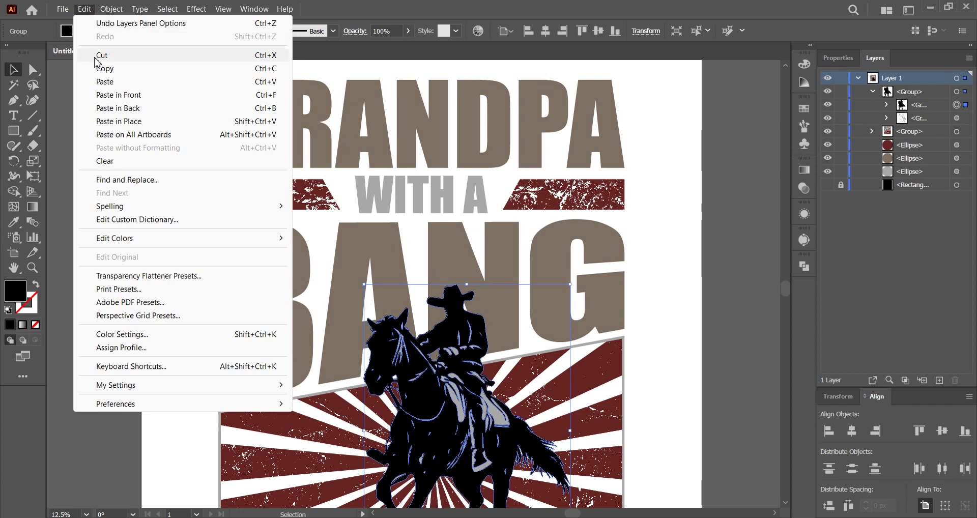
left_click(102, 55)
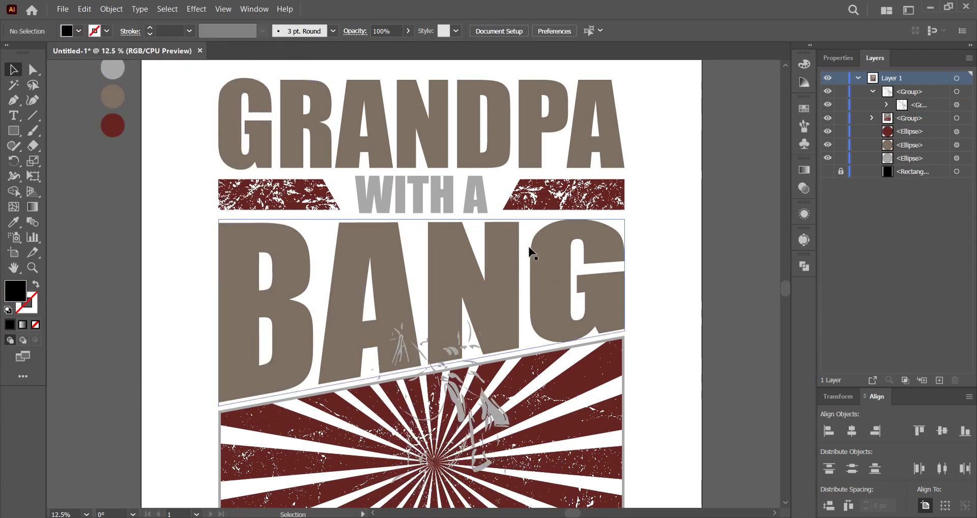
Give the lettering-and-sunburst group an unclipped opacity mask containing the pasted rider silhouette.
scroll(631, 278, "down", 1)
left_click(614, 224)
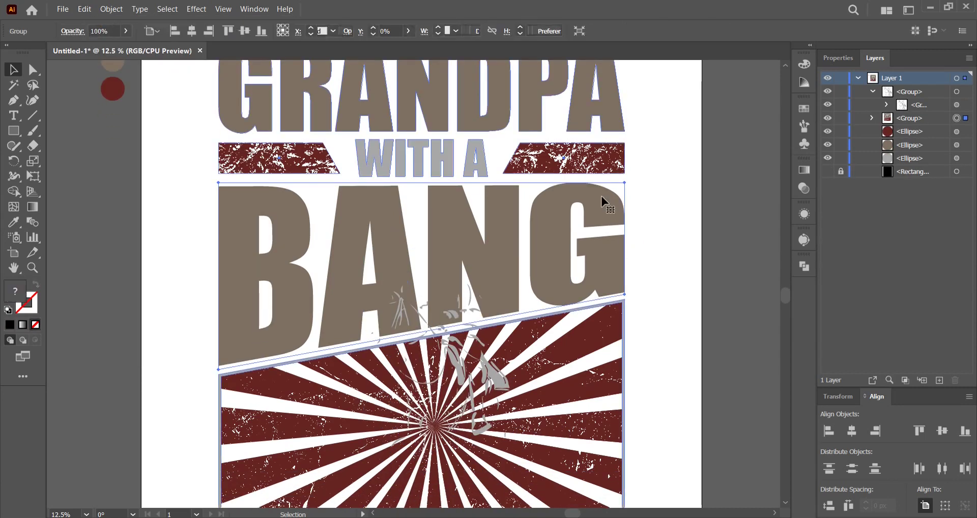
left_click(804, 188)
left_click(739, 218)
left_click(717, 223)
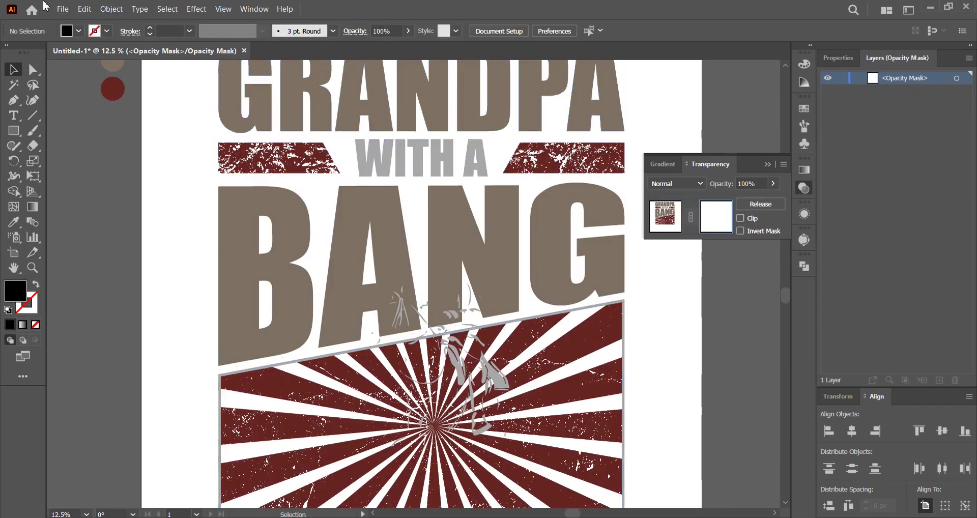
left_click(86, 13)
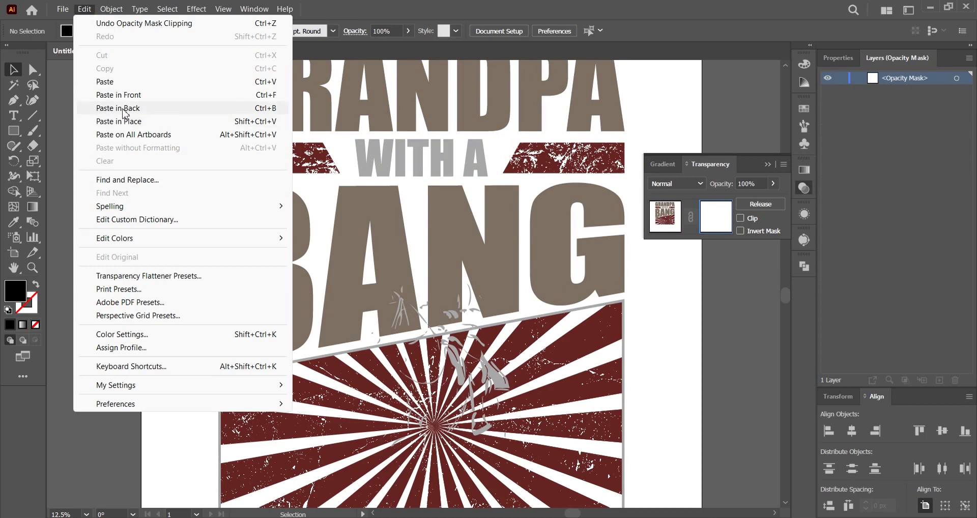
left_click(181, 94)
left_click(662, 222)
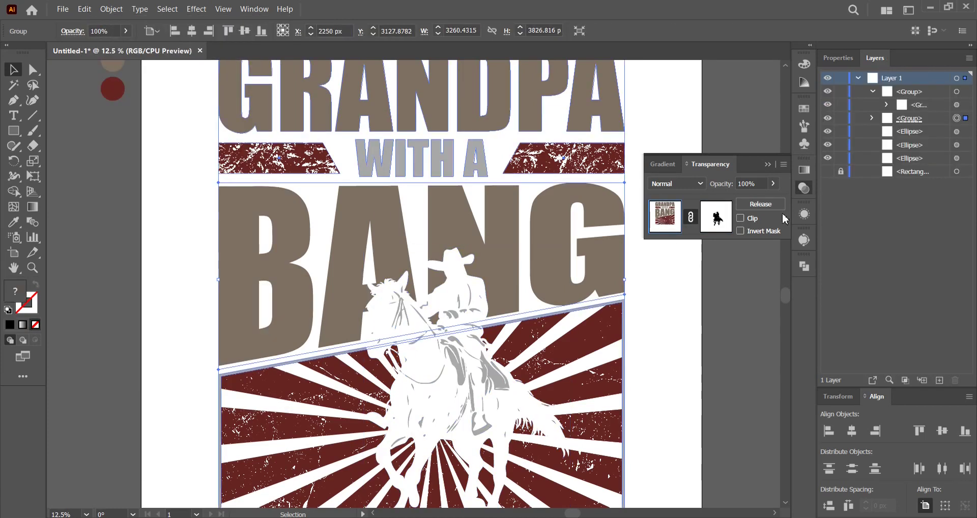
Deselect and make the black background rectangle visible again.
left_click(804, 188)
left_click(716, 195)
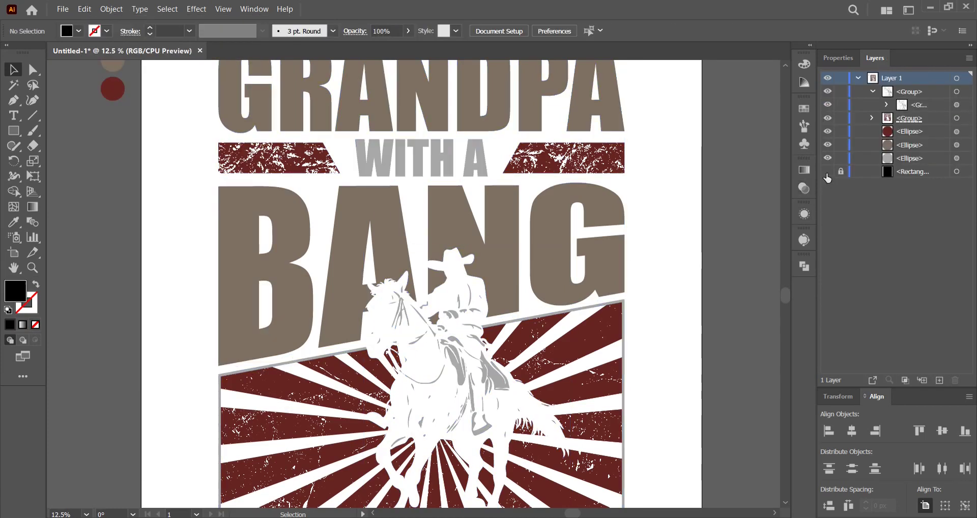
left_click(827, 172)
scroll(656, 256, "down", 1)
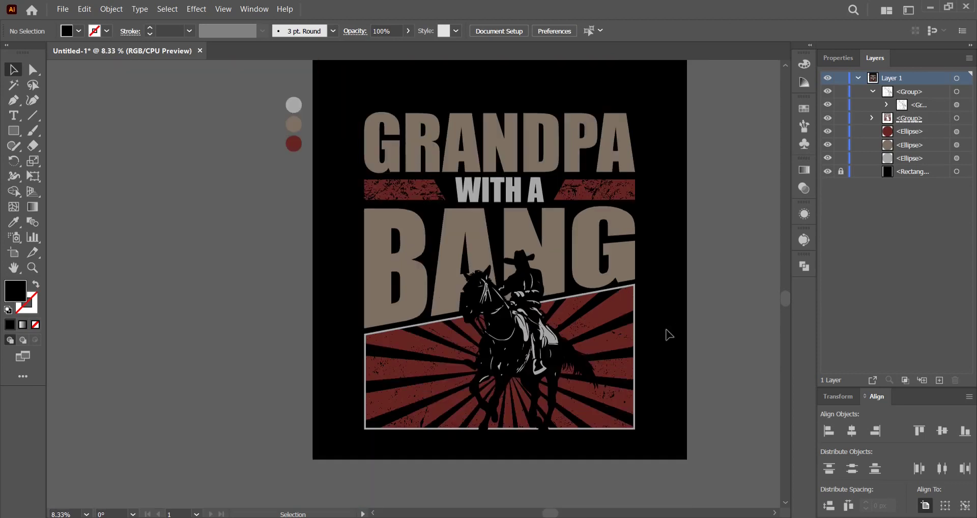
Group all the artwork and scale it up to about 4084 × 4794 px.
left_click_drag(670, 376, 399, 124)
right_click(467, 140)
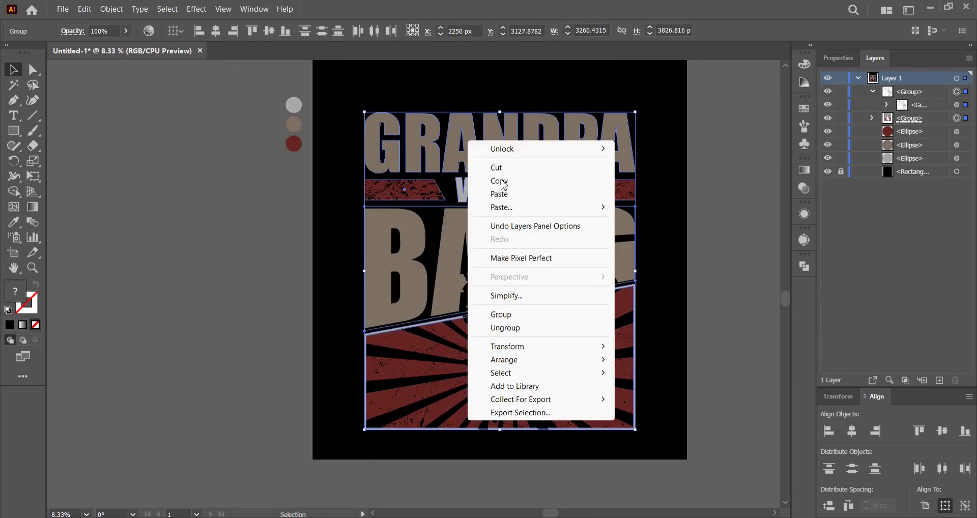
left_click(514, 315)
scroll(630, 188, "up", 2)
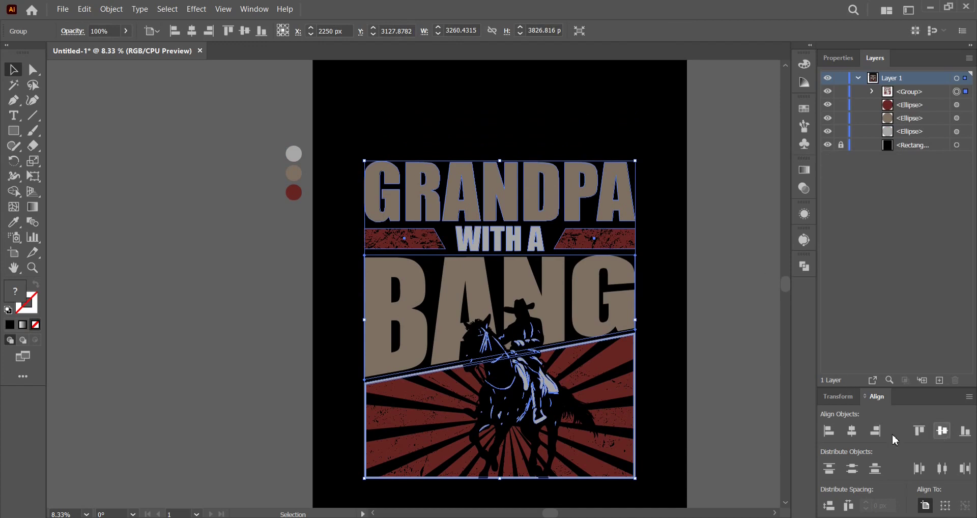
left_click_drag(639, 284, 669, 284)
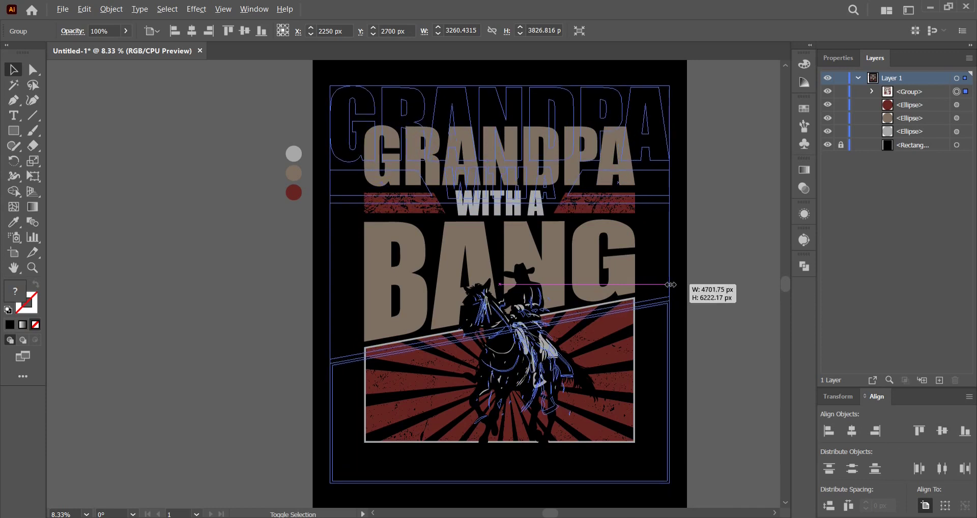
left_click(703, 205)
Ungroup the enlarged design back into its two groups and deselect.
left_click_drag(703, 206, 637, 194)
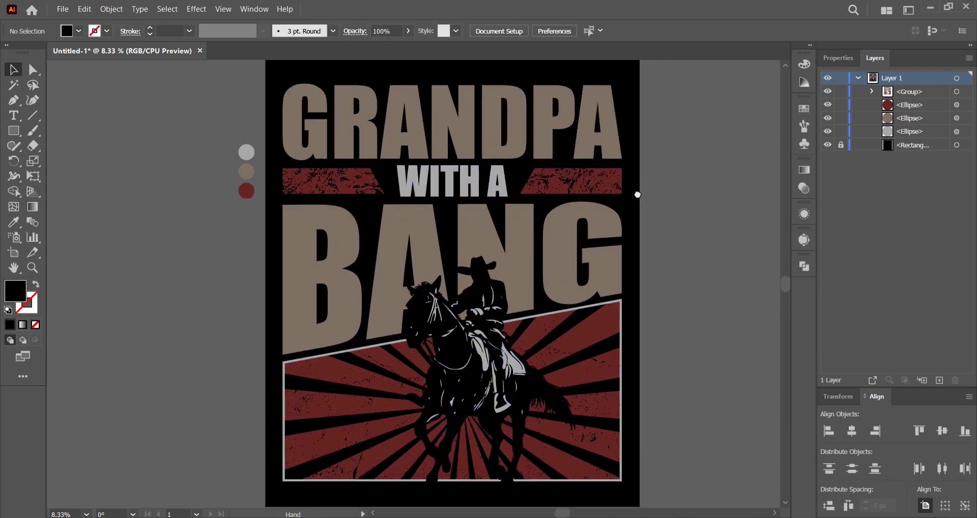
left_click(582, 264)
right_click(583, 267)
left_click(630, 407)
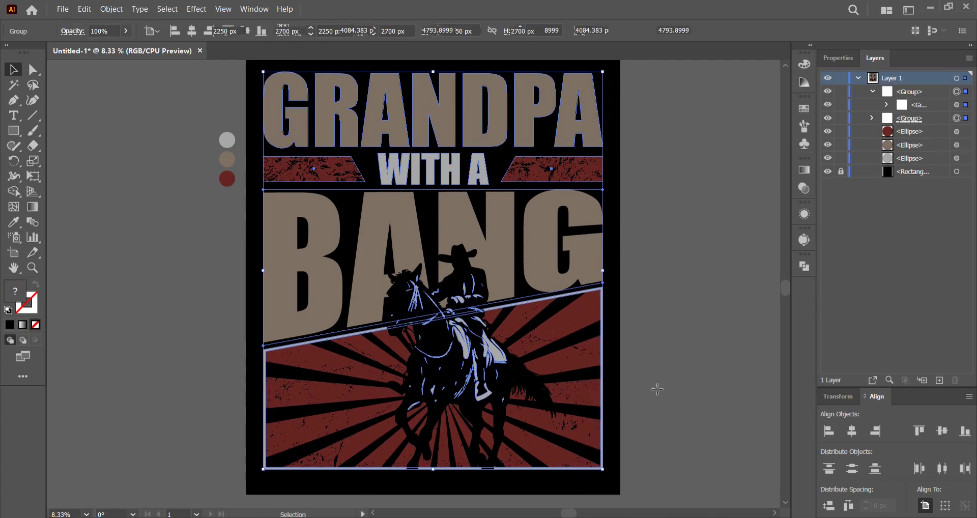
left_click(704, 364)
left_click(588, 176)
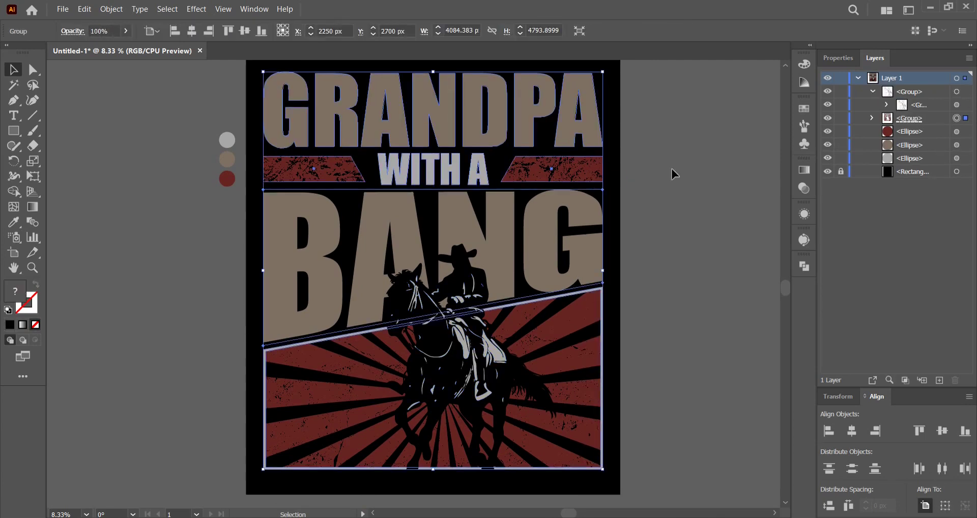
left_click(721, 169)
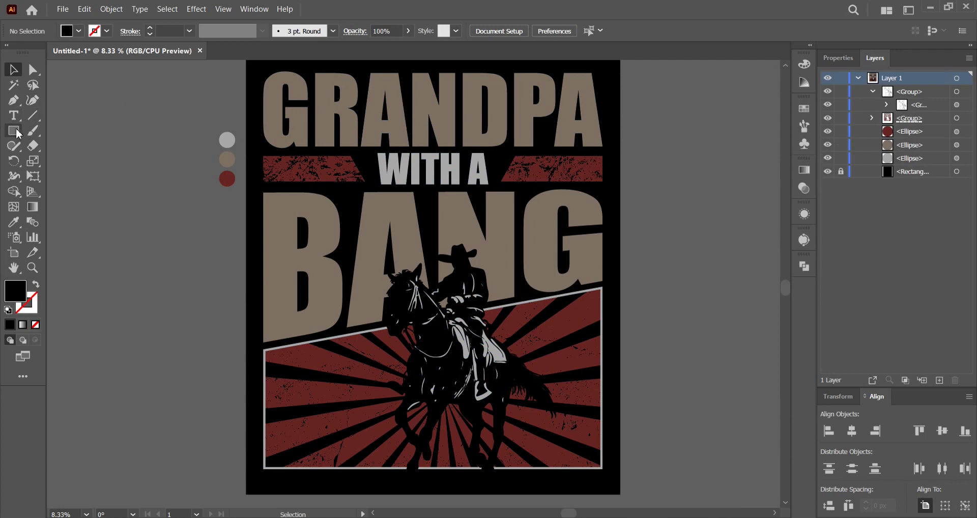
Draw a small light grey star, matching WITH A, at the left red bar's end.
left_click_drag(16, 135, 61, 191)
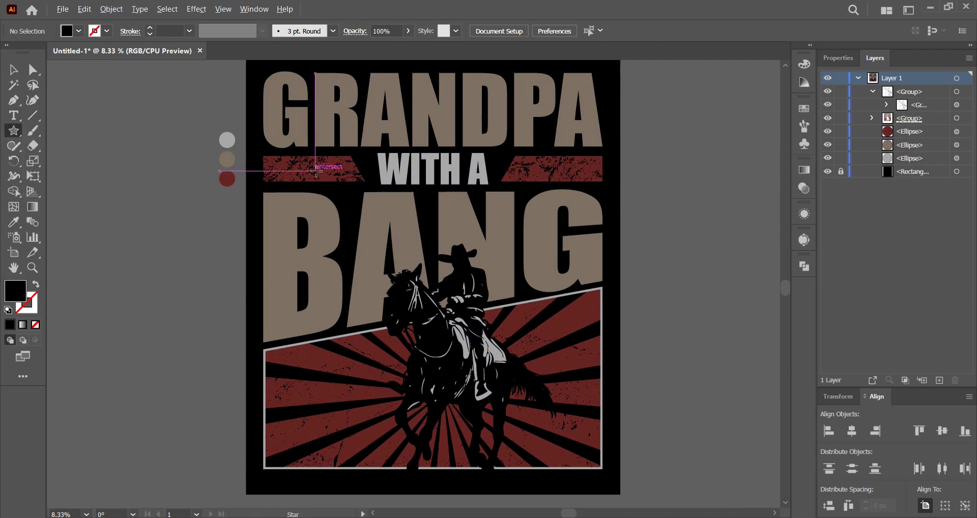
scroll(304, 167, "up", 1)
left_click_drag(269, 163, 278, 171)
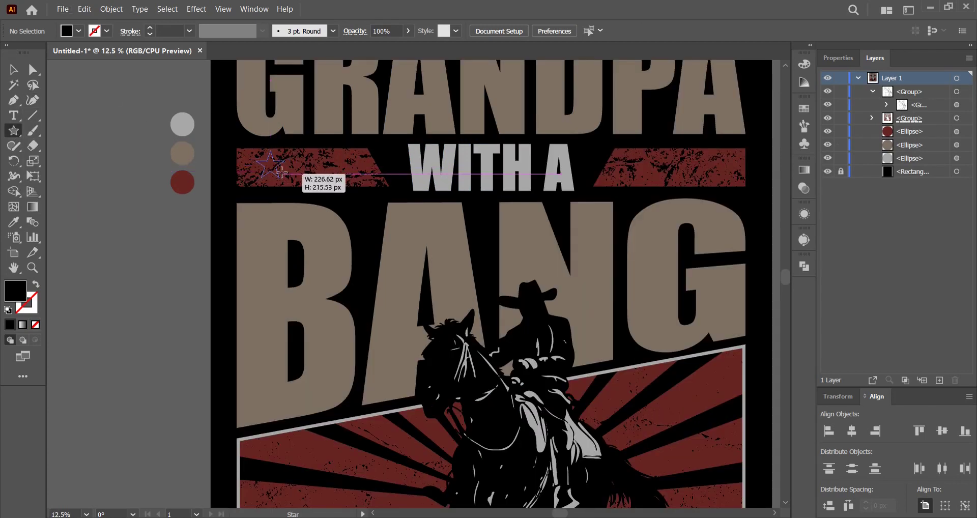
left_click(14, 222)
left_click(438, 159)
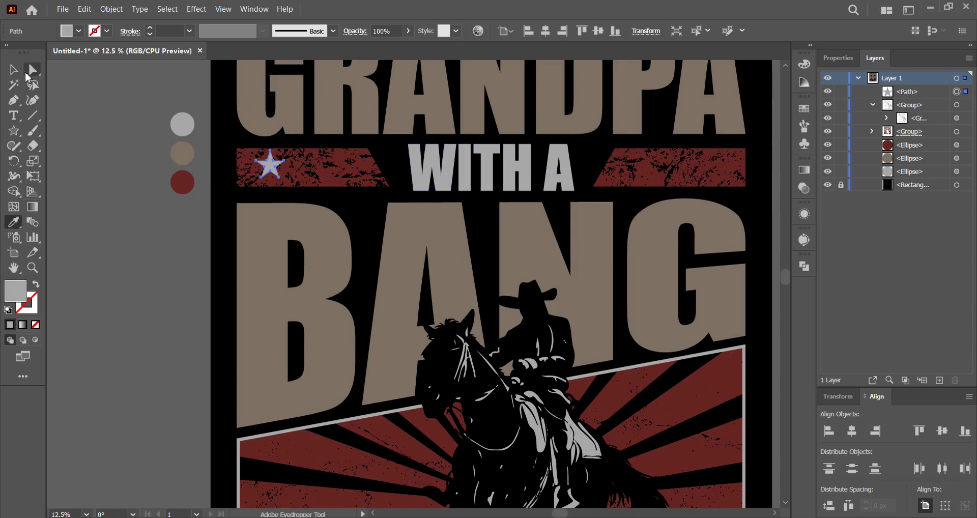
left_click(14, 69)
scroll(265, 135, "up", 1)
left_click_drag(279, 206, 259, 209)
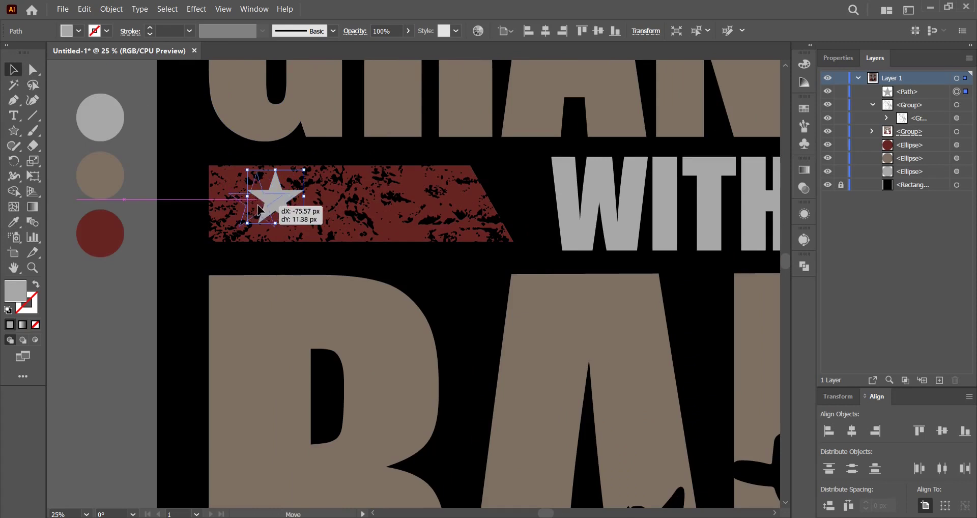
left_click_drag(284, 172, 278, 178)
Duplicate the star into a row of three along the bar and group them.
left_click_drag(259, 208, 345, 208)
key("ctrl+d")
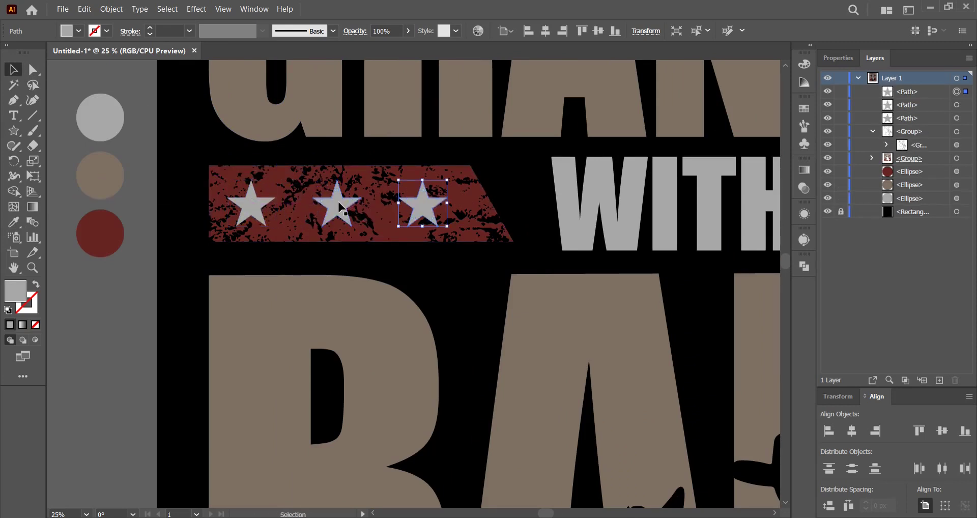
left_click(335, 206, "shift")
left_click(251, 208, "shift")
right_click(251, 208)
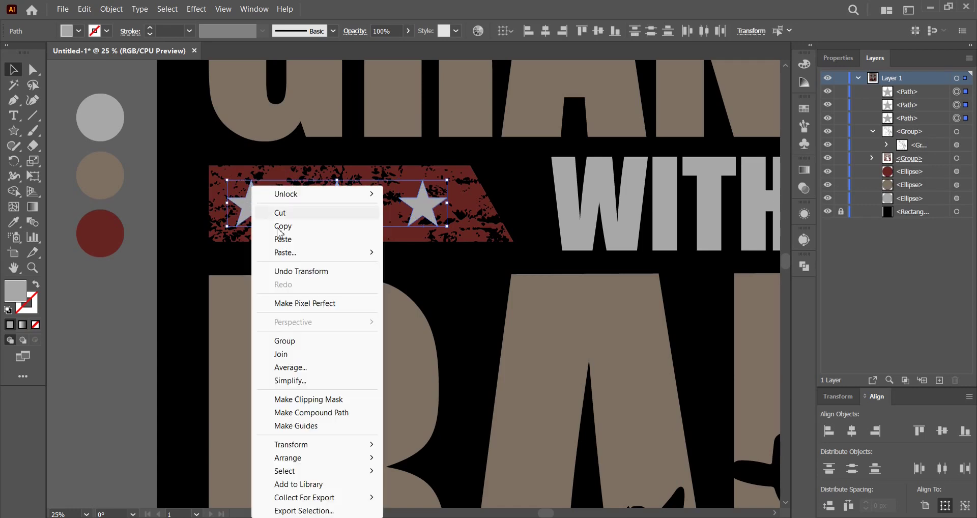
left_click(293, 339)
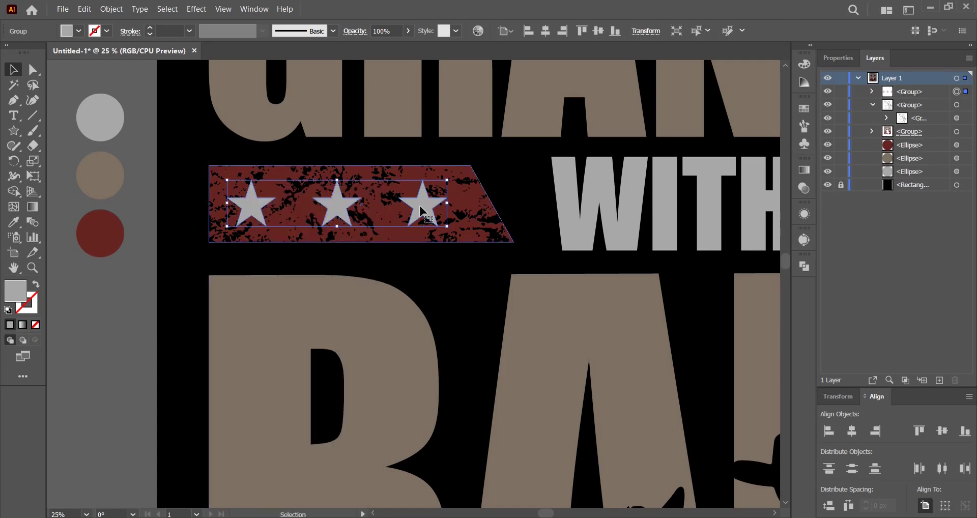
key("ctrl+minus")
mouse_move(479, 200)
left_mouse_down()
mouse_move(251, 226)
mouse_move(703, 242)
left_mouse_up()
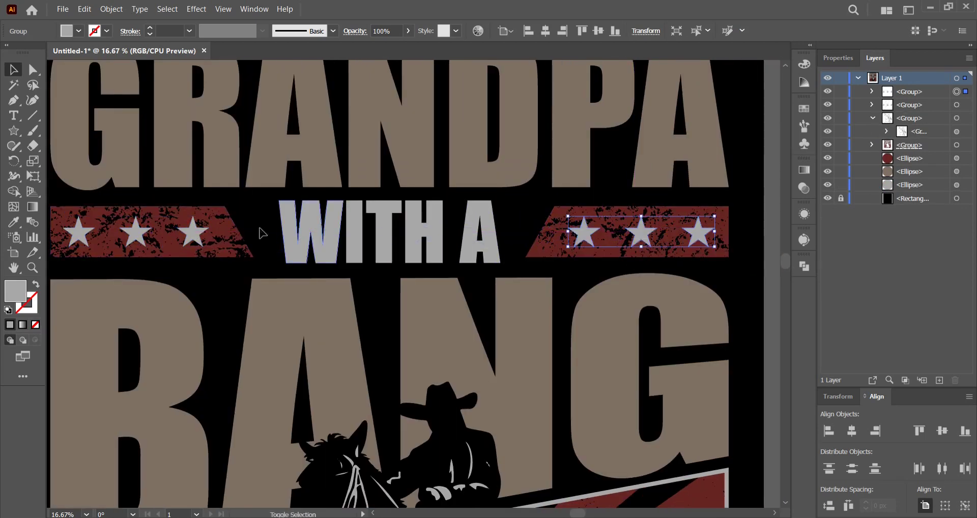
Group both star rows, centre them horizontally on the artboard, and cut them.
left_click(201, 237, "shift")
right_click(202, 235)
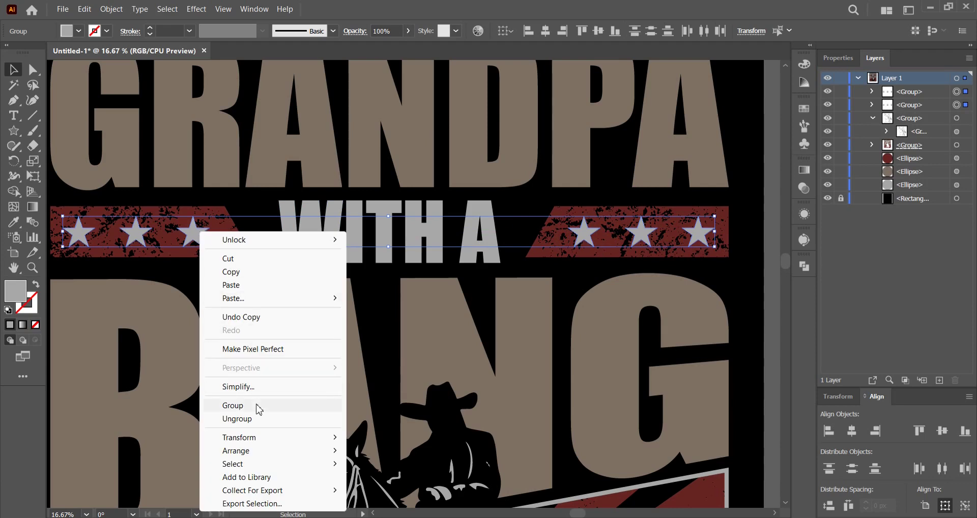
left_click(233, 405)
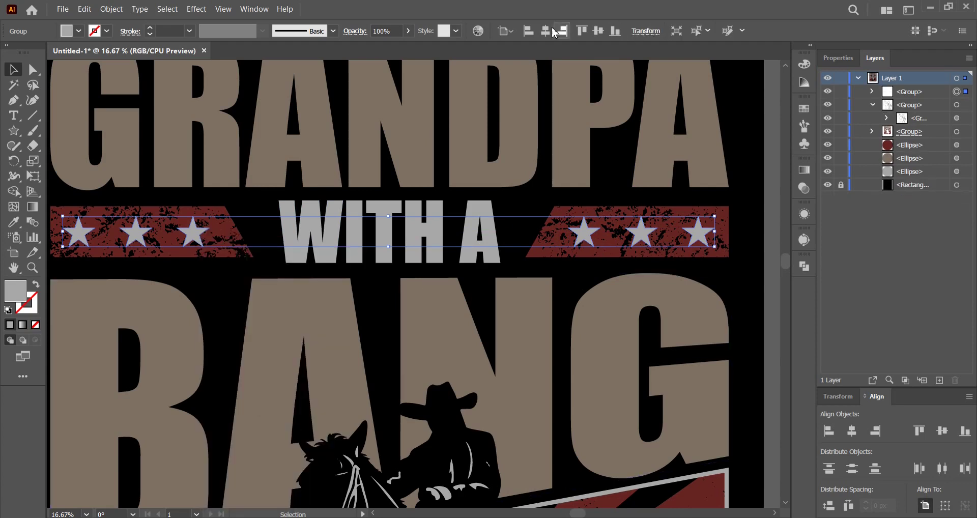
left_click(545, 31)
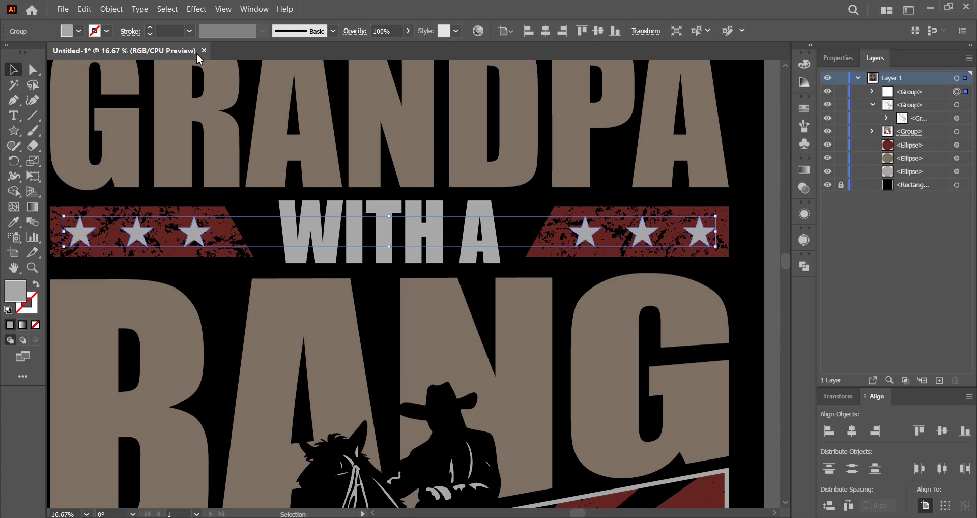
left_click(85, 9)
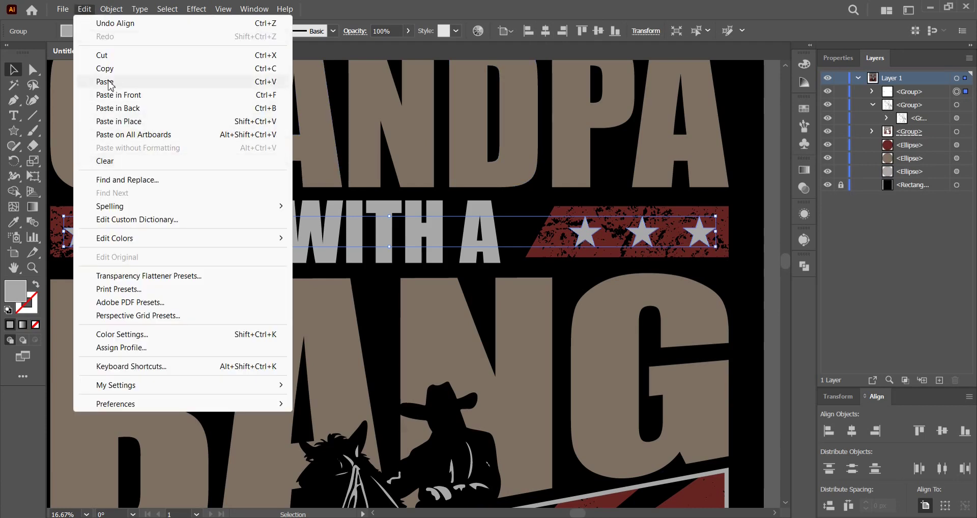
left_click(114, 57)
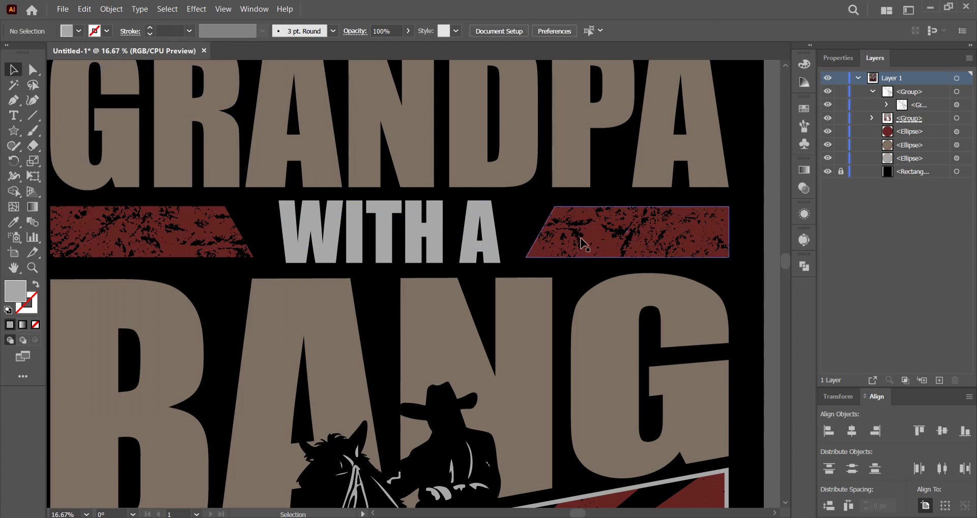
Paste the star rows in back inside the red bars group of the banner.
left_click(580, 242)
left_click(871, 118)
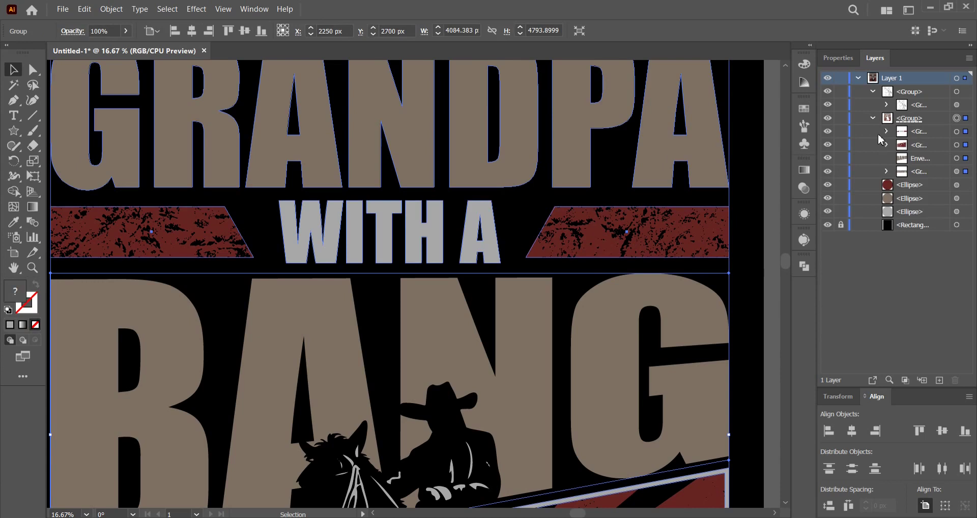
left_click(827, 132)
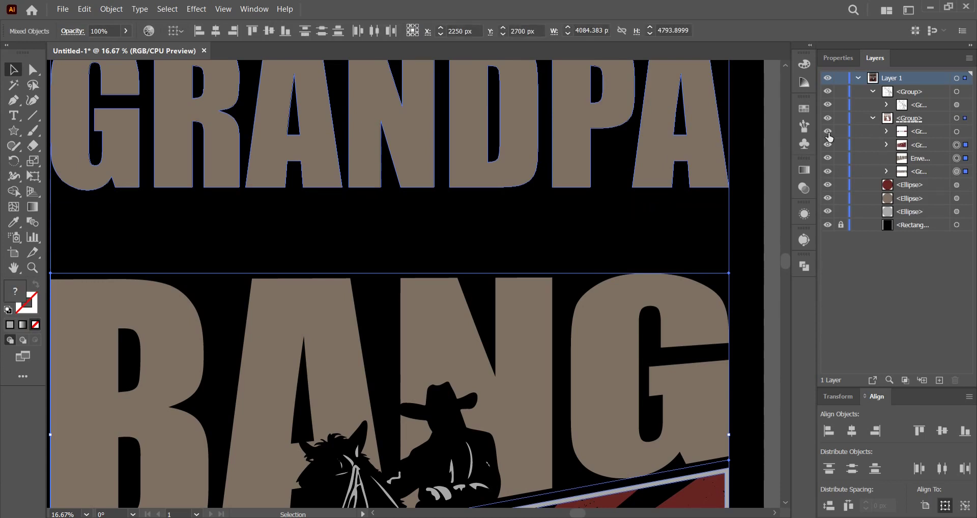
left_click(827, 132)
left_click(885, 131)
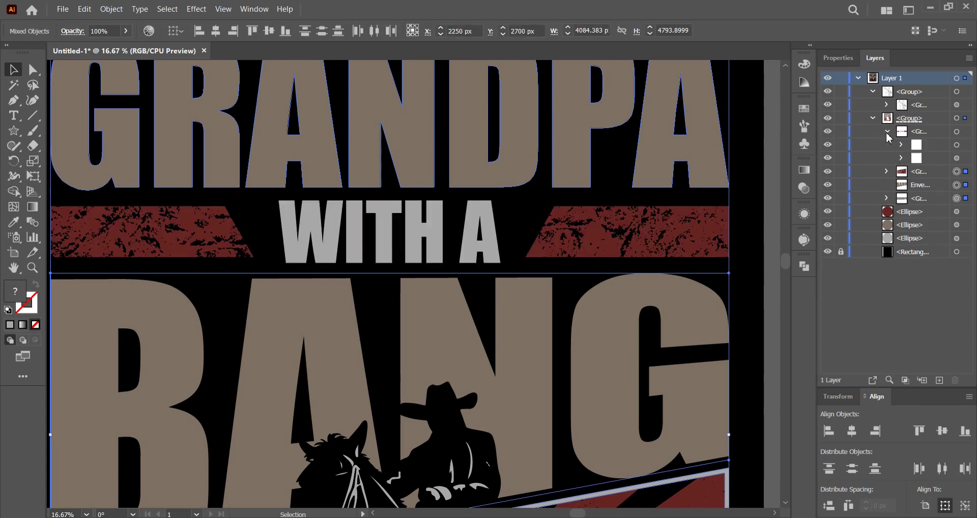
left_click(956, 144)
key("ctrl+v")
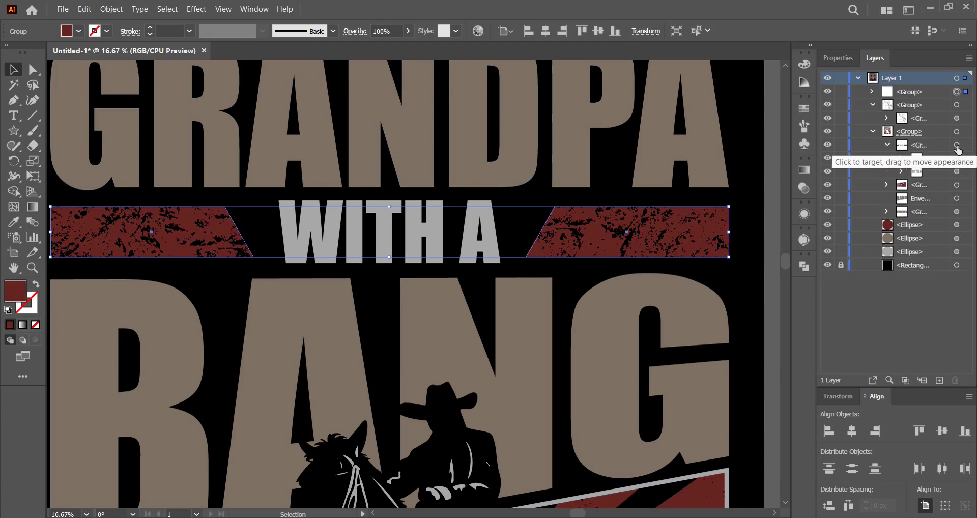
key("ctrl+z")
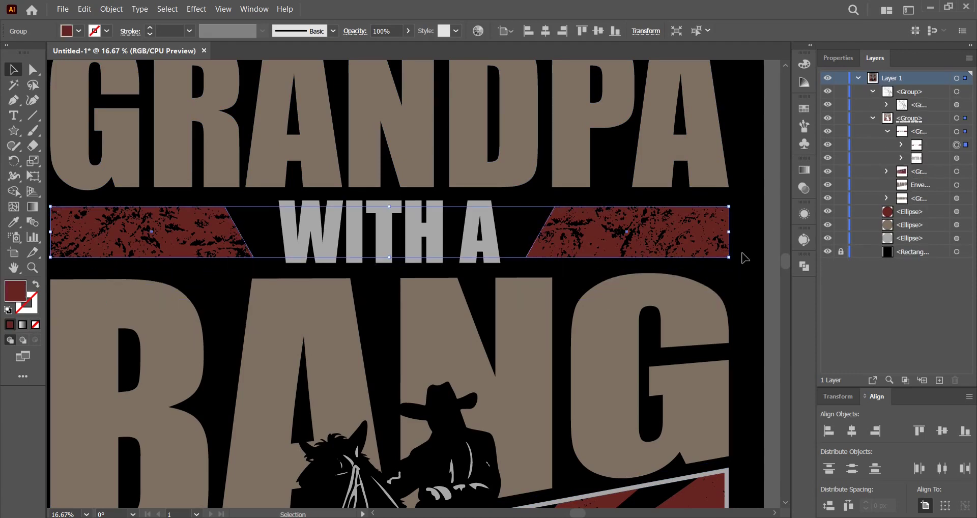
left_click(85, 8)
left_click(112, 108)
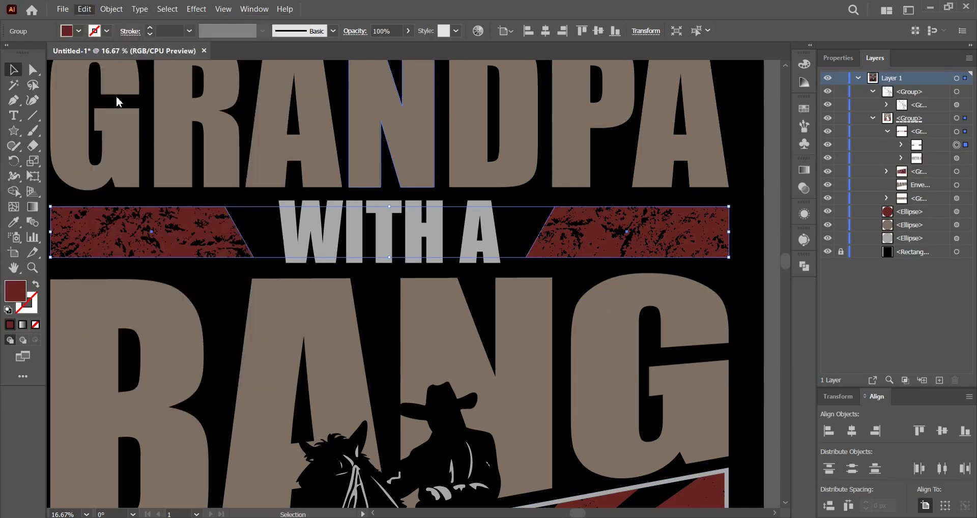
Verify the stars' placement via the Layers eye icon and reselect the star group.
left_click(828, 146)
left_click(828, 145)
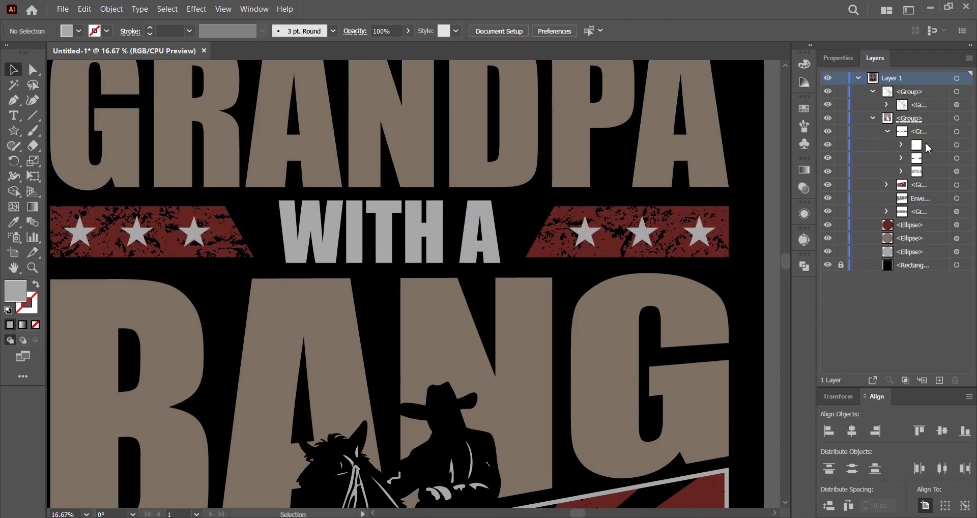
left_click(956, 146)
left_click(112, 9)
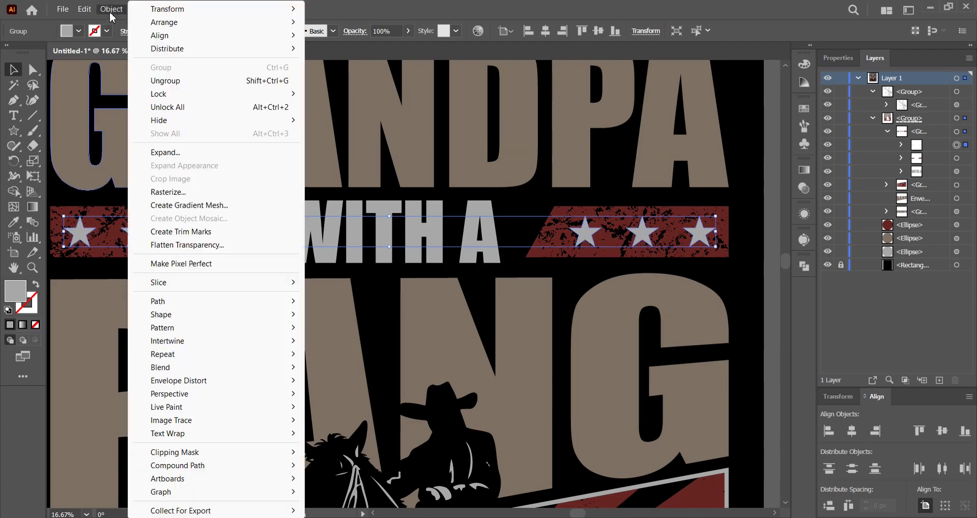
mouse_move(183, 301)
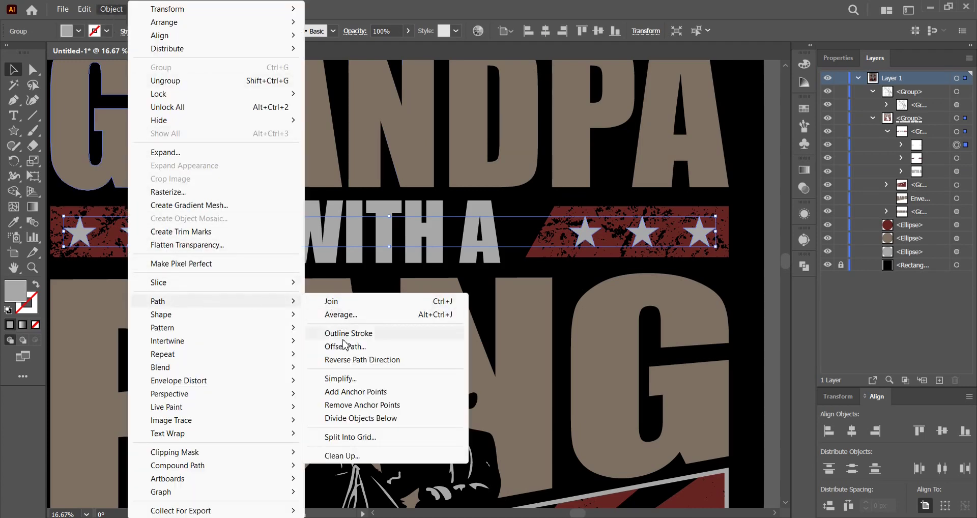
Create a 10 px offset path around the stars and cut it.
left_click(343, 345)
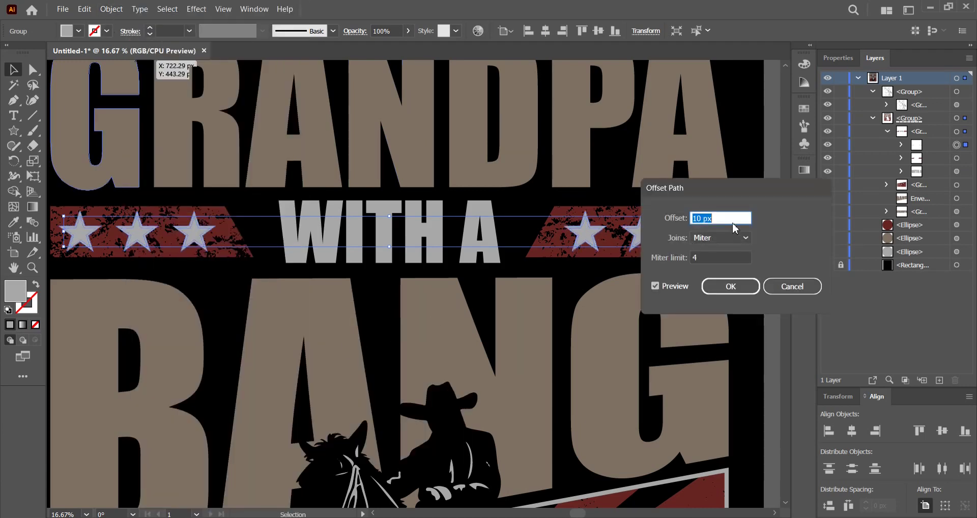
left_click(731, 286)
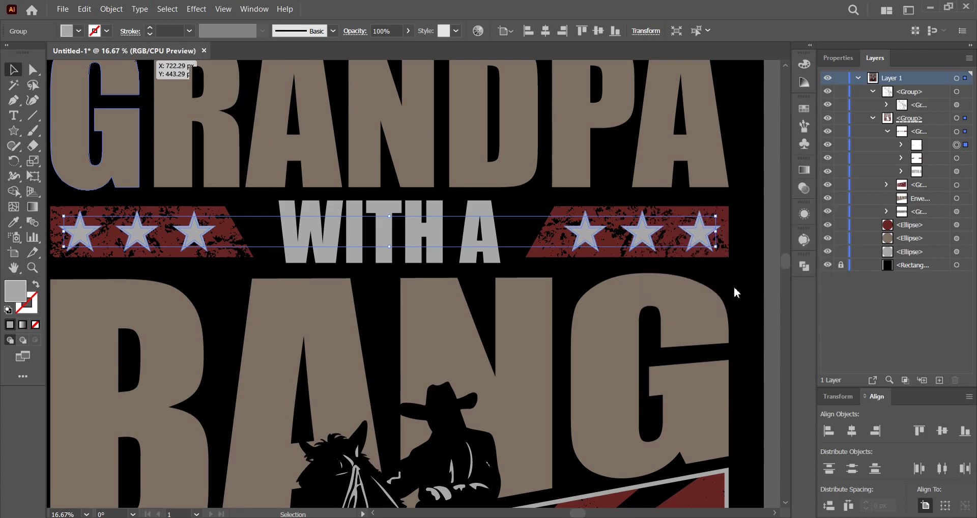
left_click(85, 8)
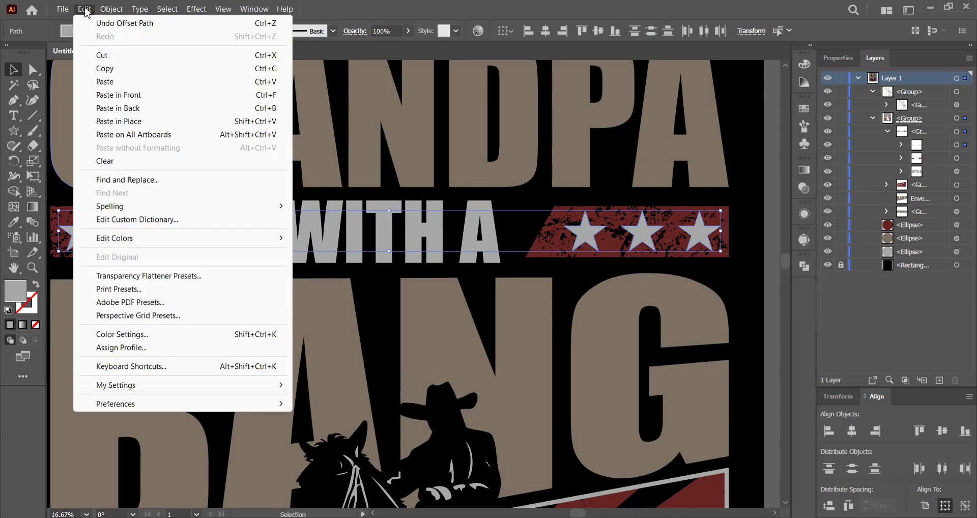
left_click(108, 57)
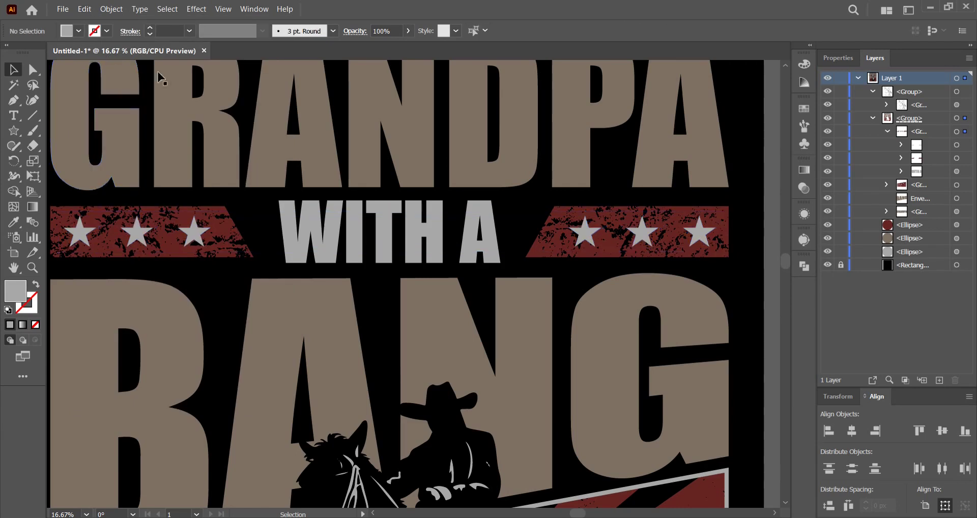
Paste the offset outline into the red bars' opacity mask filled black, then exit the mask.
left_click(957, 158)
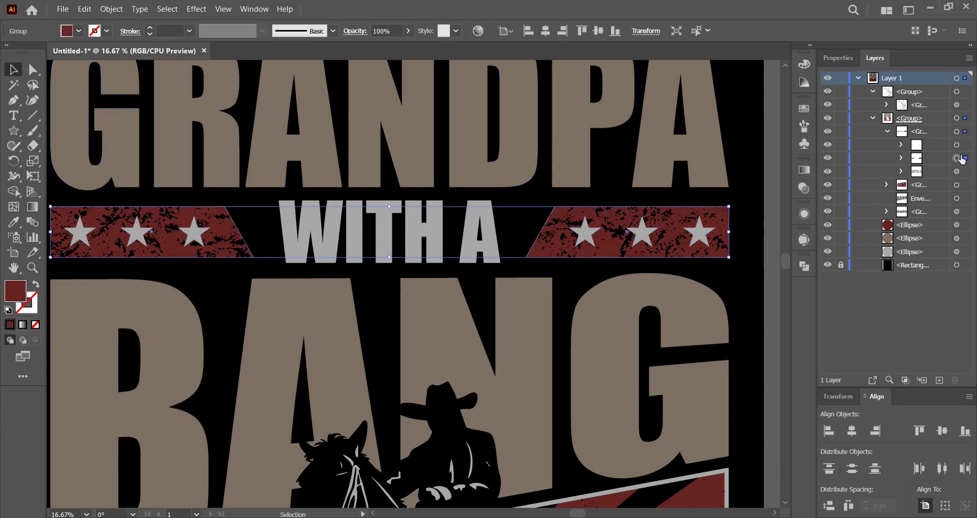
left_click(803, 189)
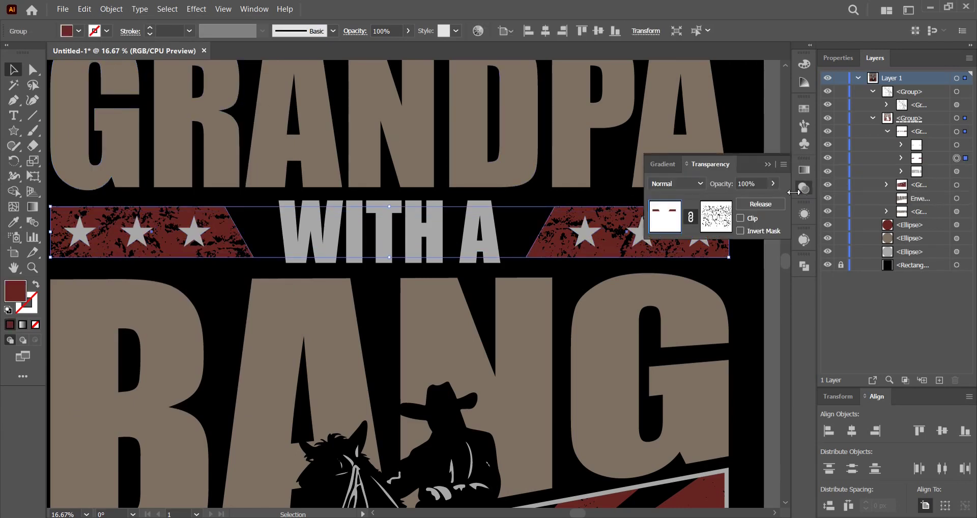
left_click(715, 216)
left_click(83, 8)
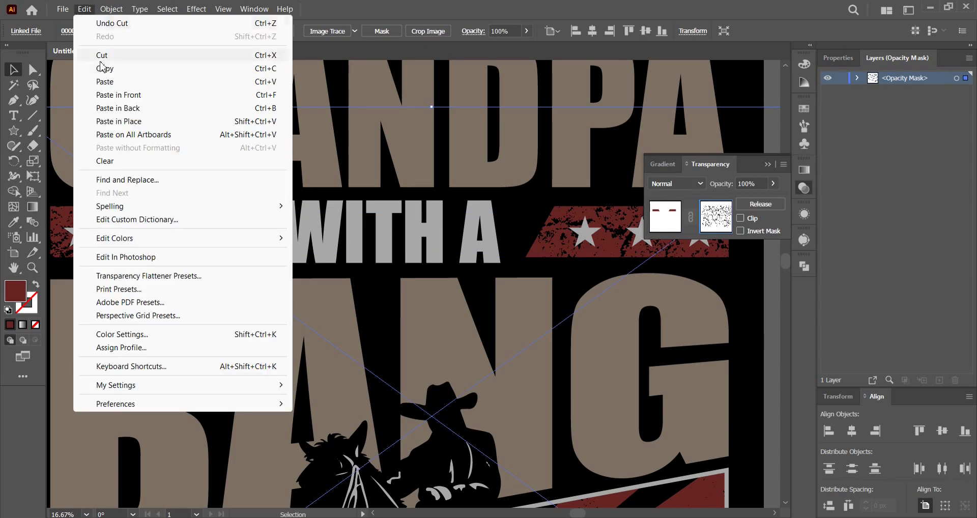
left_click(116, 94)
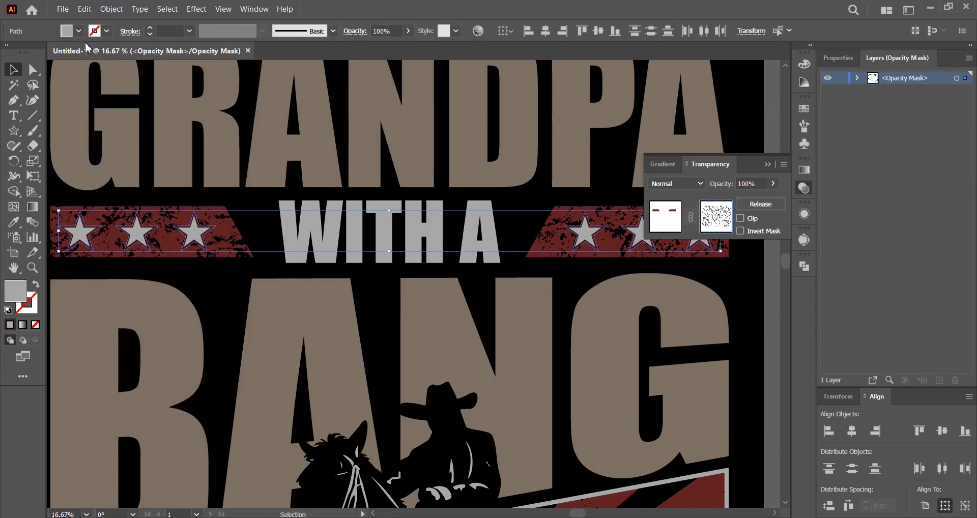
left_click(79, 31)
left_click(35, 53)
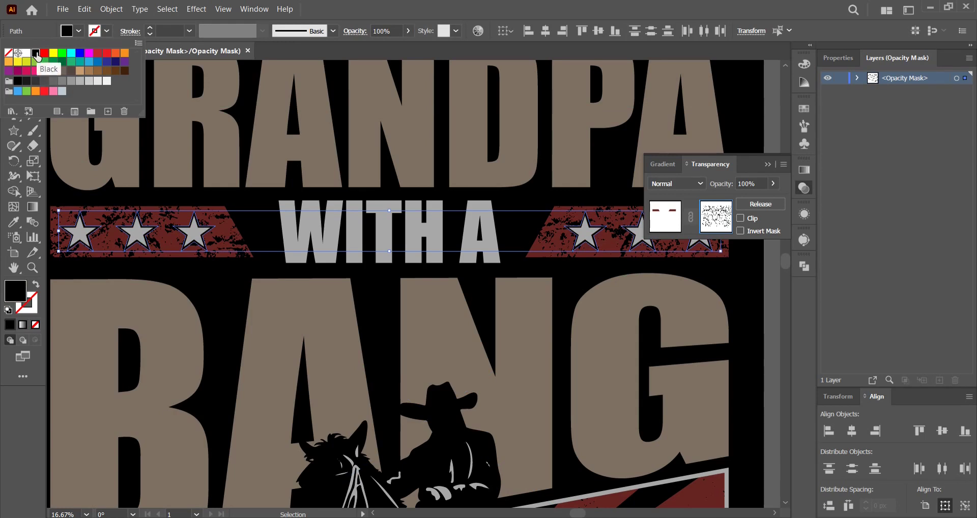
left_click(680, 219)
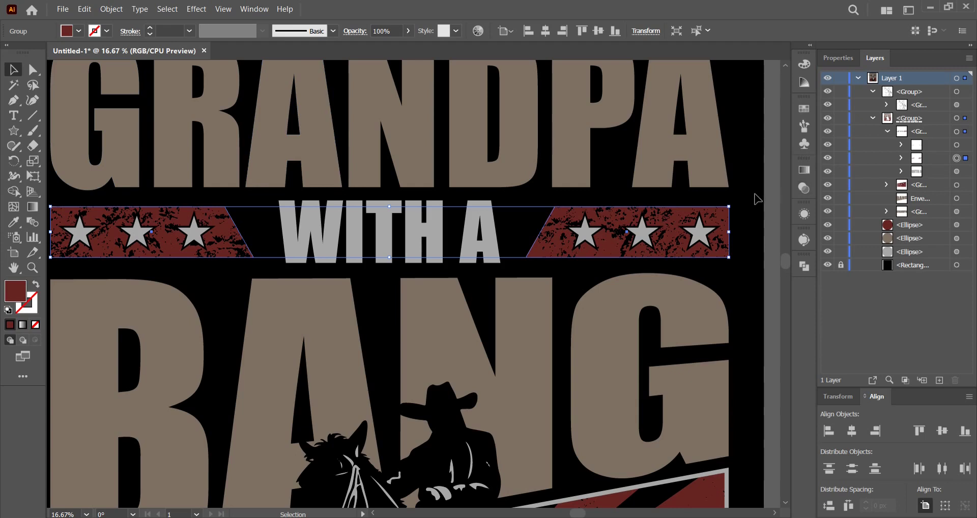
left_click(873, 118)
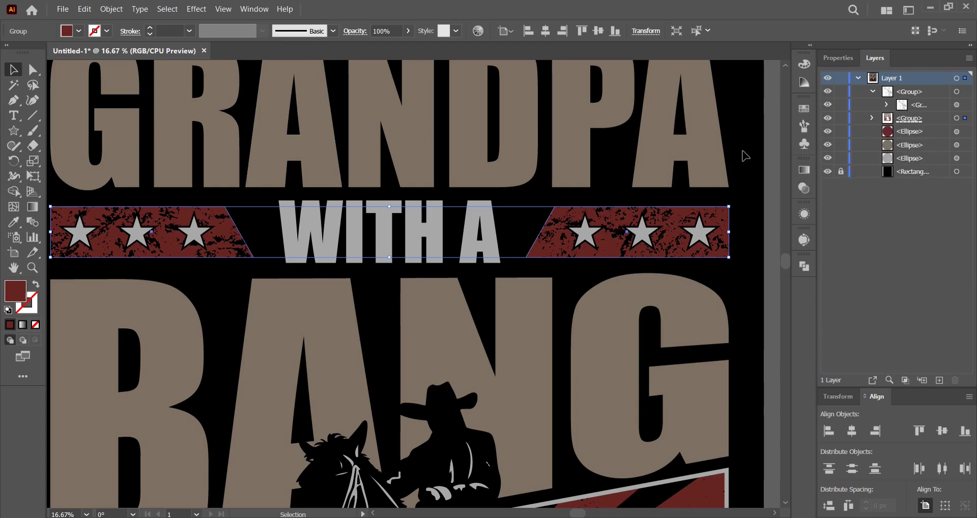
Show the cowboy highlight, check the title group, then select both groups and open their context menu.
left_click(748, 168)
key("ctrl+minus")
key("ctrl+minus")
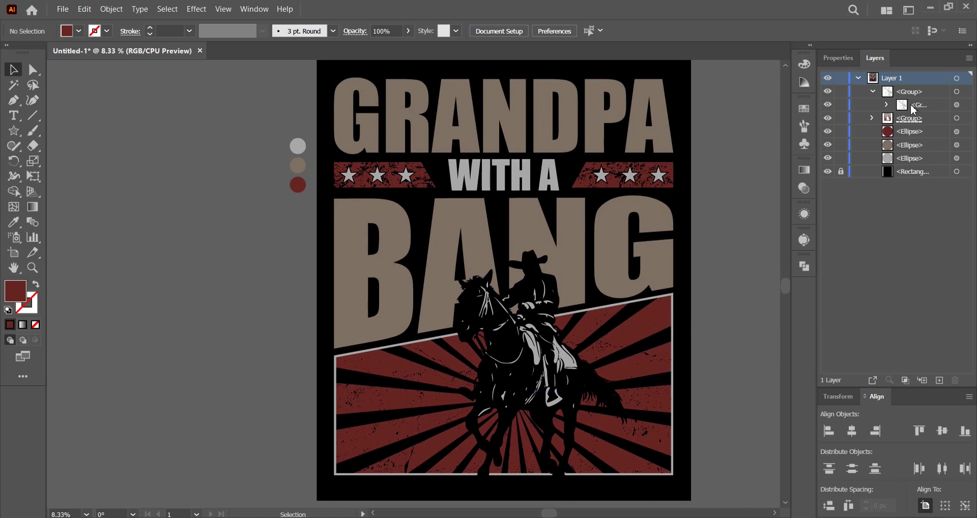
left_click(873, 91)
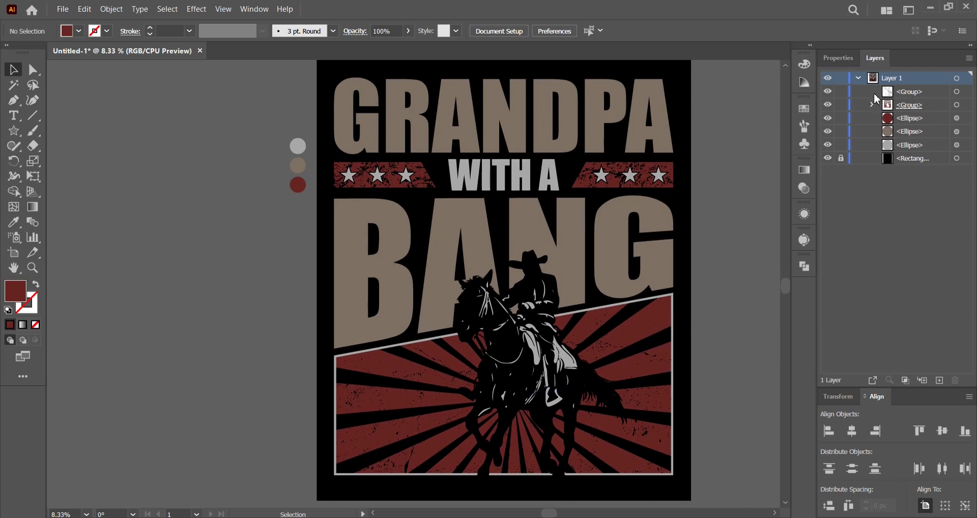
left_click(827, 92)
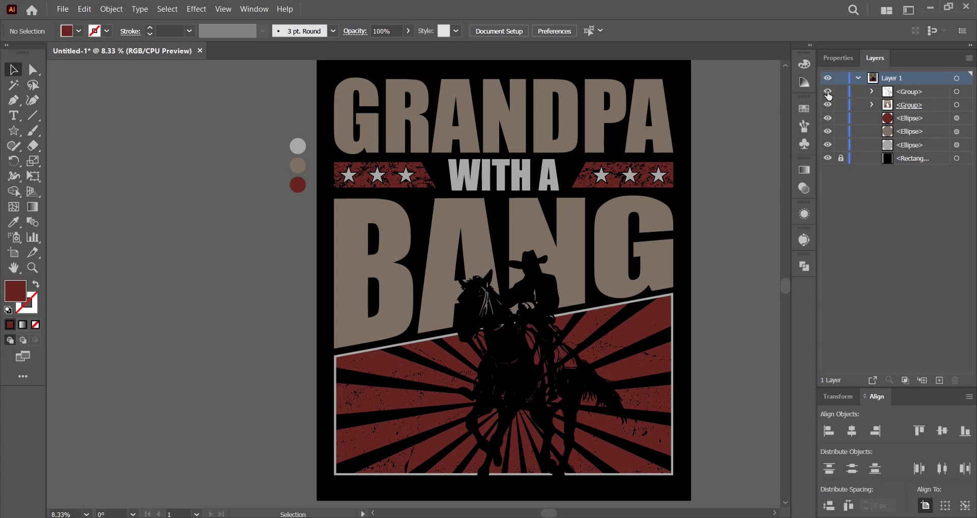
left_click(828, 105)
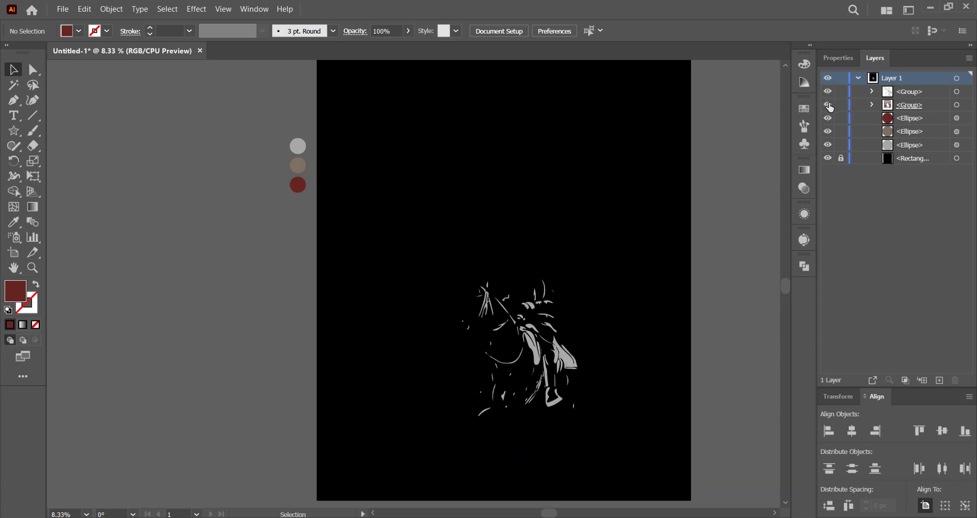
left_click(828, 104)
left_click_drag(719, 407, 384, 102)
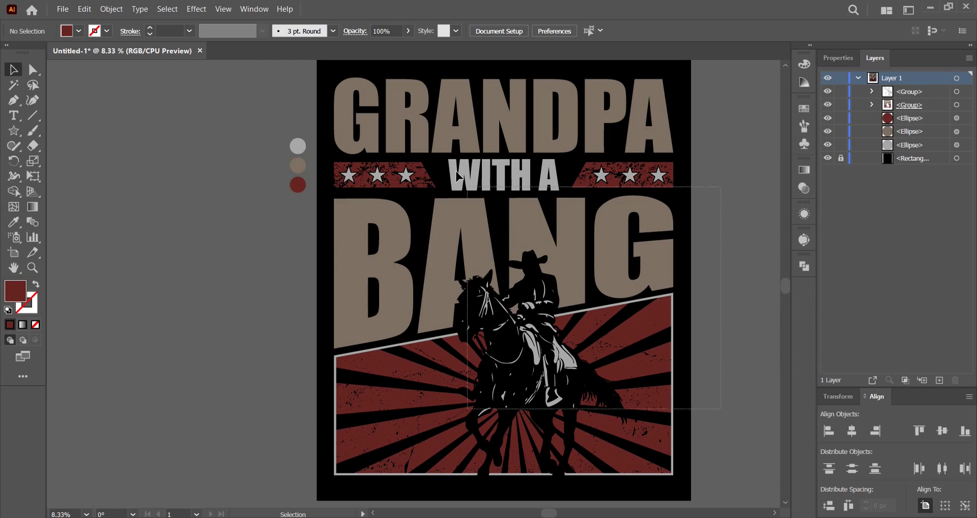
right_click(444, 110)
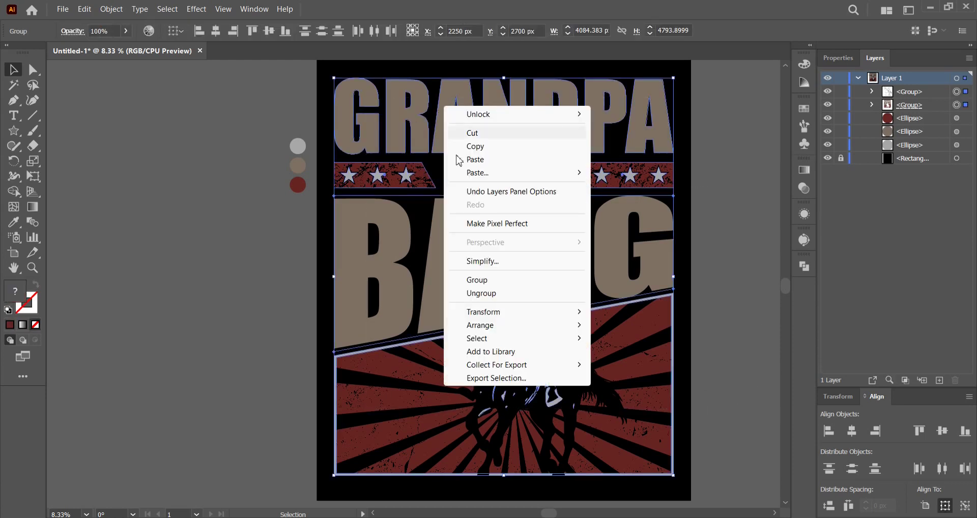
Group the whole design and place the grunge texture PNG over it.
left_click(473, 280)
left_click(457, 326)
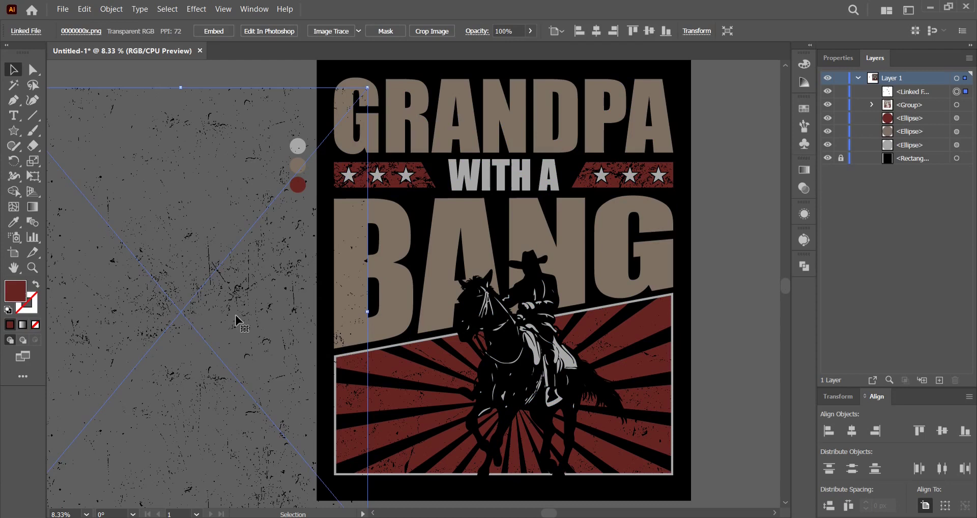
mouse_move(543, 281)
left_mouse_down()
mouse_move(712, 264)
mouse_move(561, 293)
left_mouse_up()
left_click(697, 290)
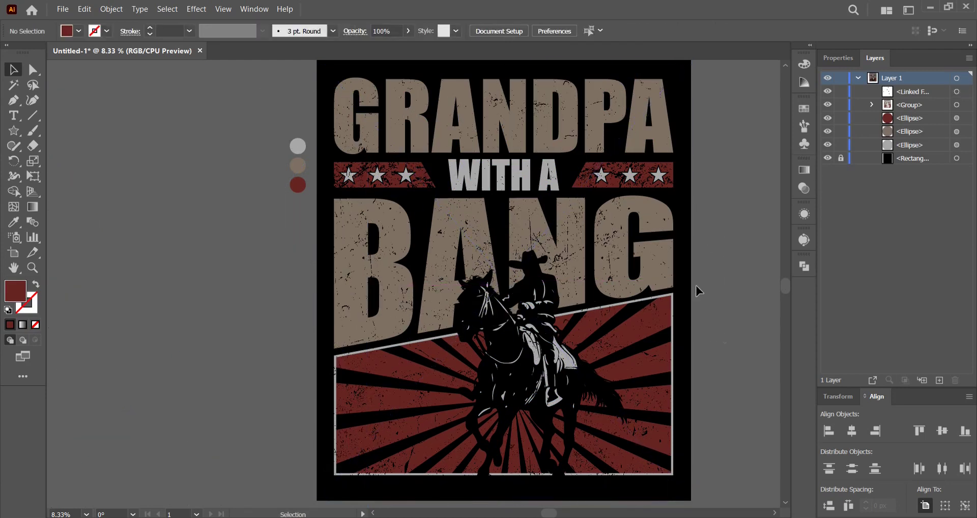
scroll(712, 183, "up", 1)
left_click(956, 92)
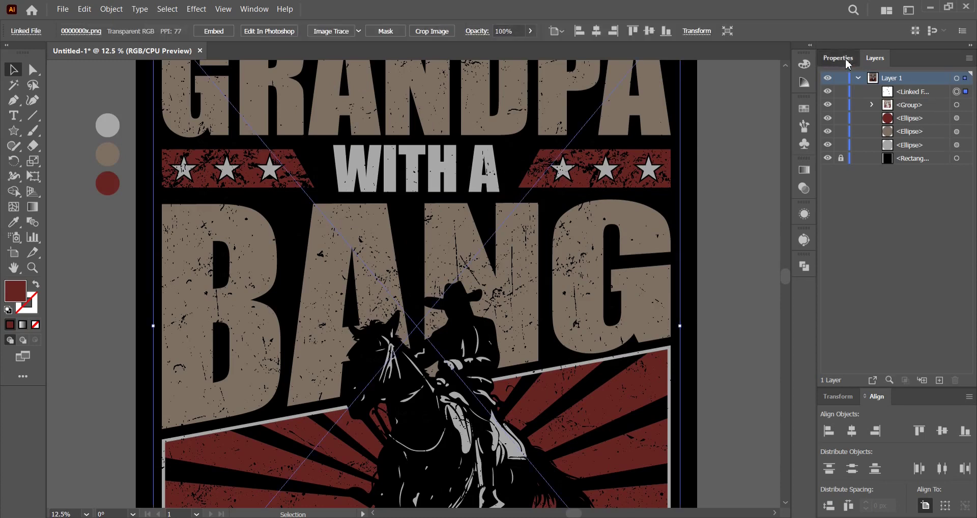
left_click(838, 57)
left_click(702, 164)
scroll(672, 184, "down", 1)
Mask all the artwork with the grunge texture using a clipped opacity mask.
key("ctrl+a")
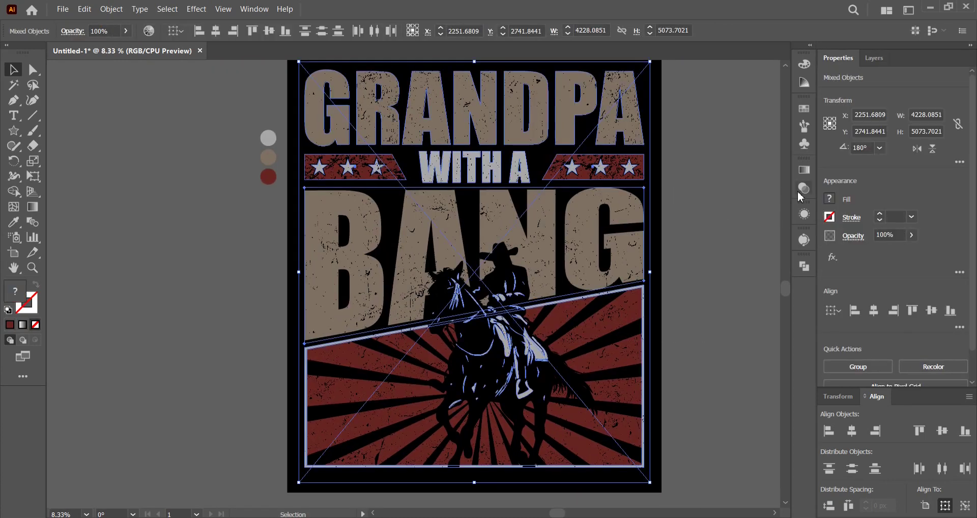
left_click(804, 188)
left_click(774, 205)
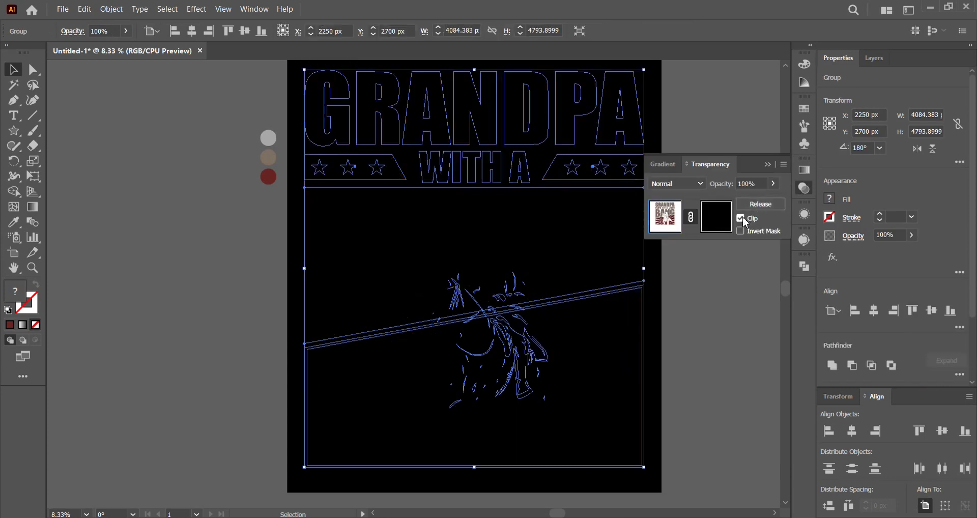
left_click(804, 188)
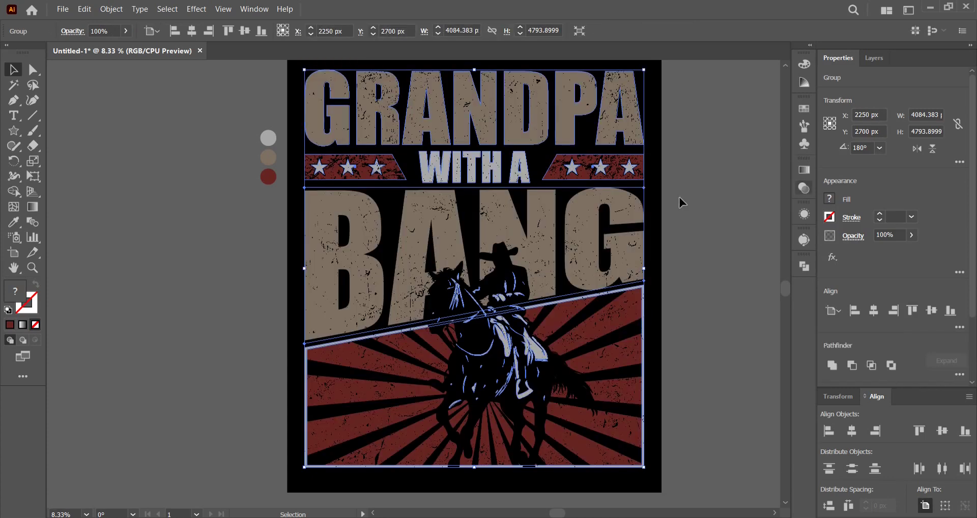
left_click(747, 194)
Toggle the black background layer to check the distressed result.
left_click_drag(722, 159, 703, 169)
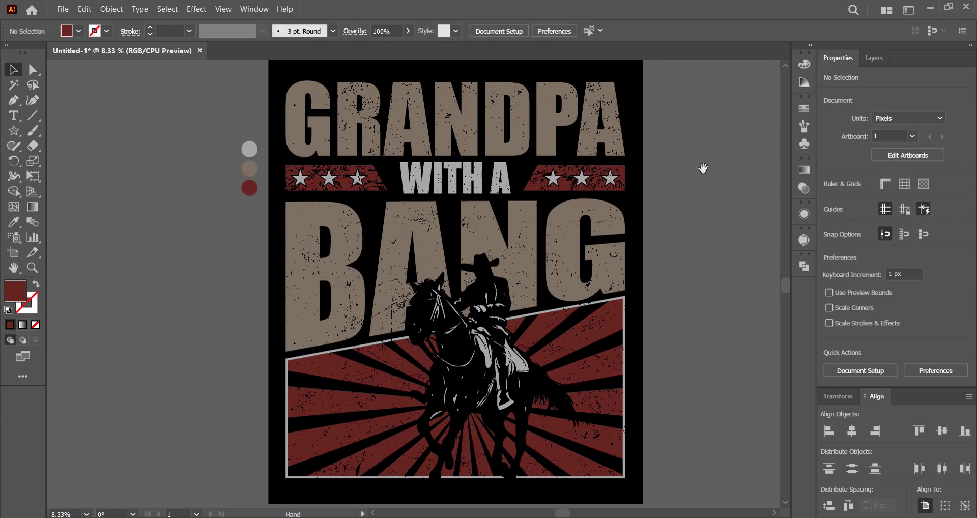
left_click(874, 57)
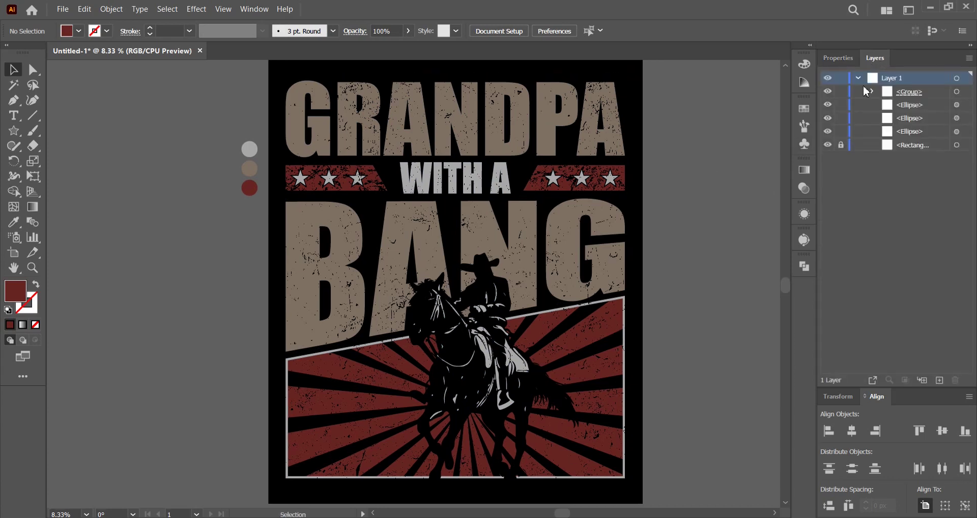
left_click(828, 146)
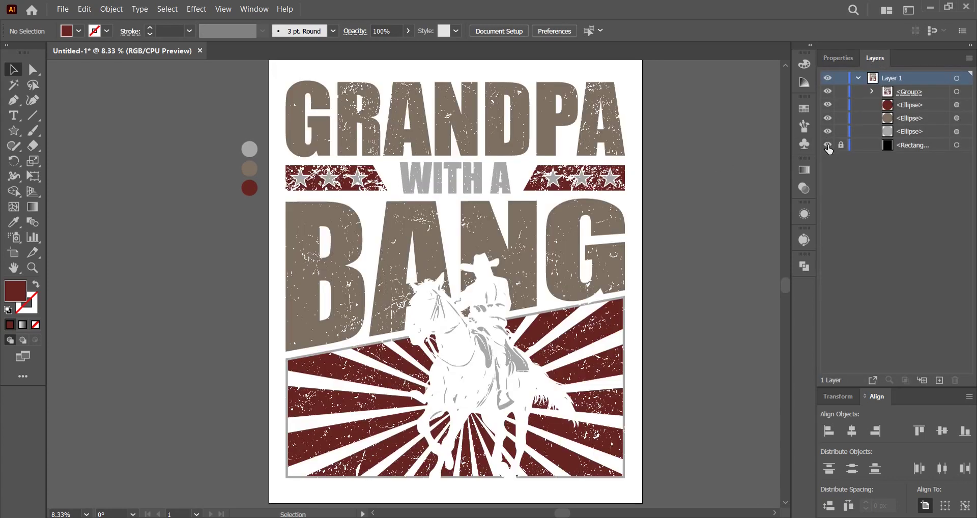
left_click(828, 146)
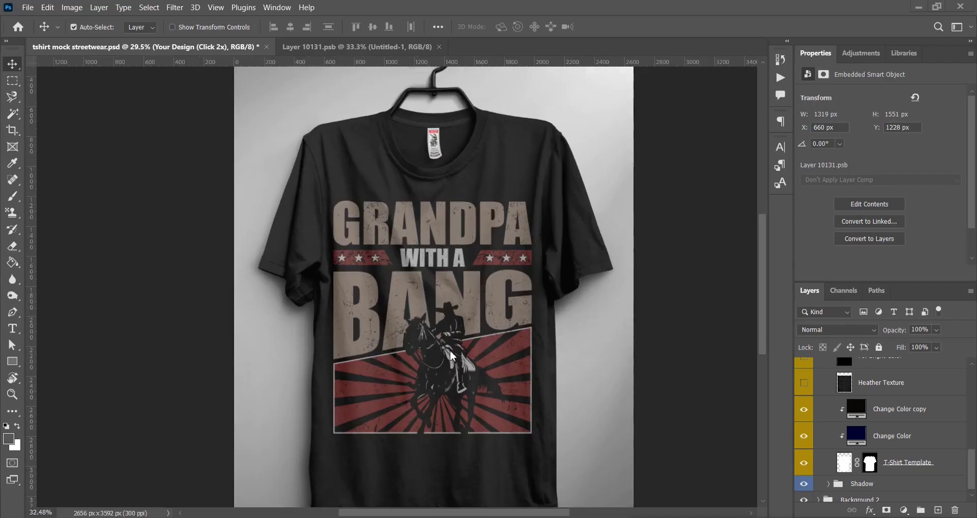
Zoom and pan the Photoshop mockup to inspect the GRANDPA title on the shirt.
scroll(451, 356, "up", 3)
scroll(451, 356, "up", 2)
scroll(451, 356, "up", 1)
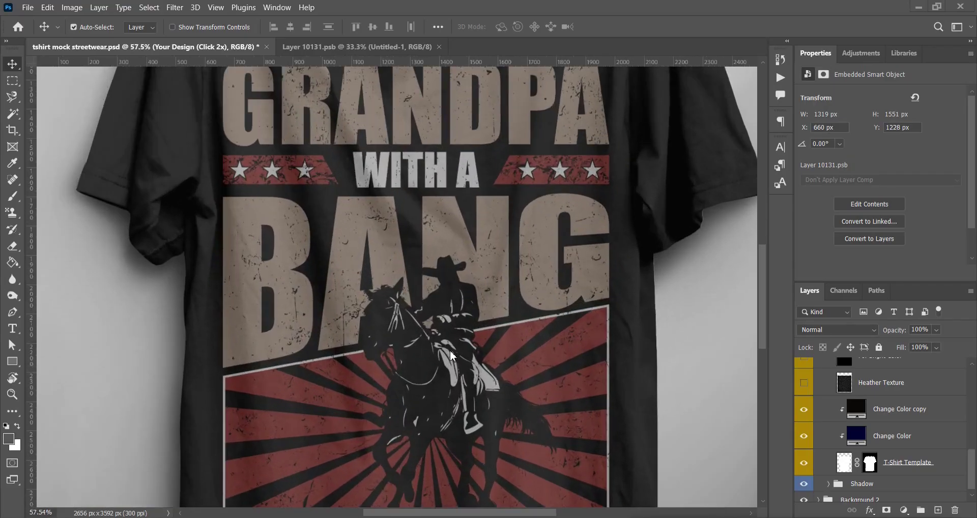
scroll(451, 356, "up", 1)
scroll(451, 356, "up", 1)
scroll(451, 356, "up", 3)
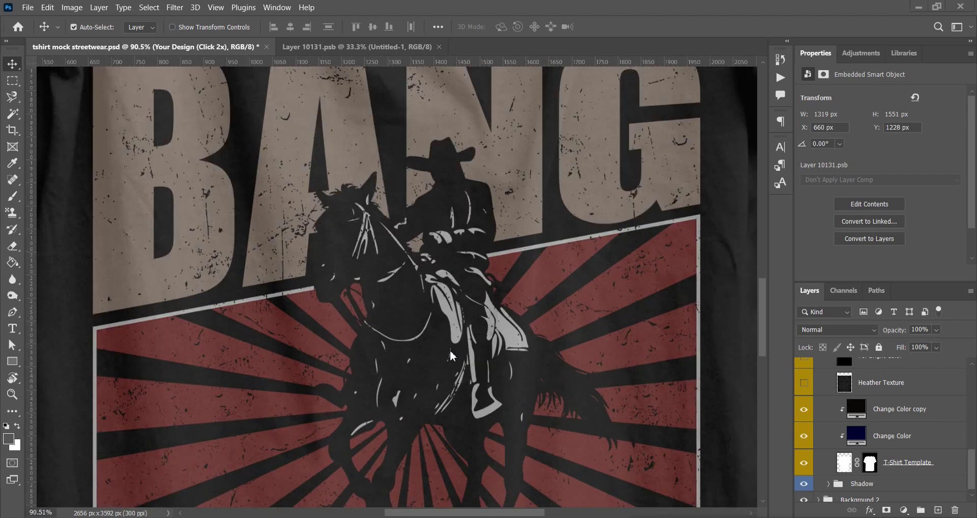
scroll(451, 356, "down", 2)
scroll(497, 266, "down", 1)
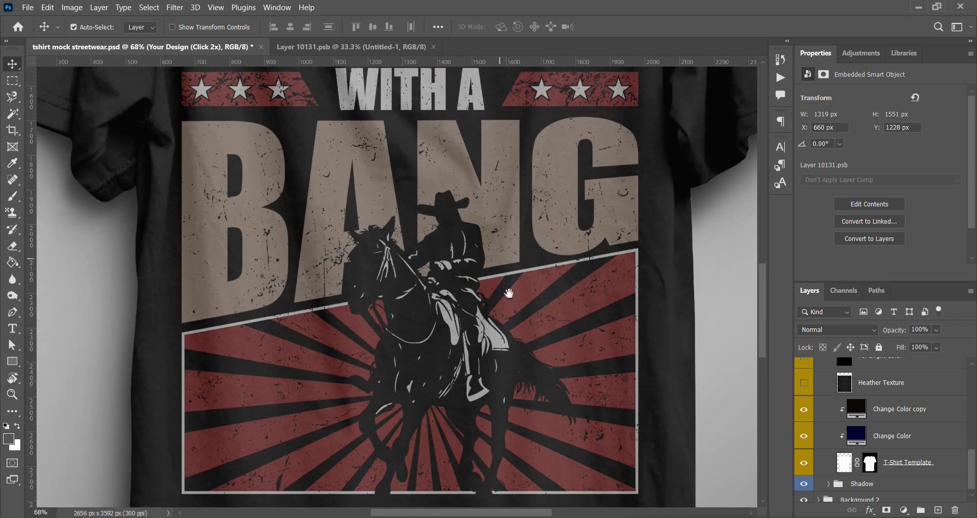
left_click_drag(727, 247, 708, 414)
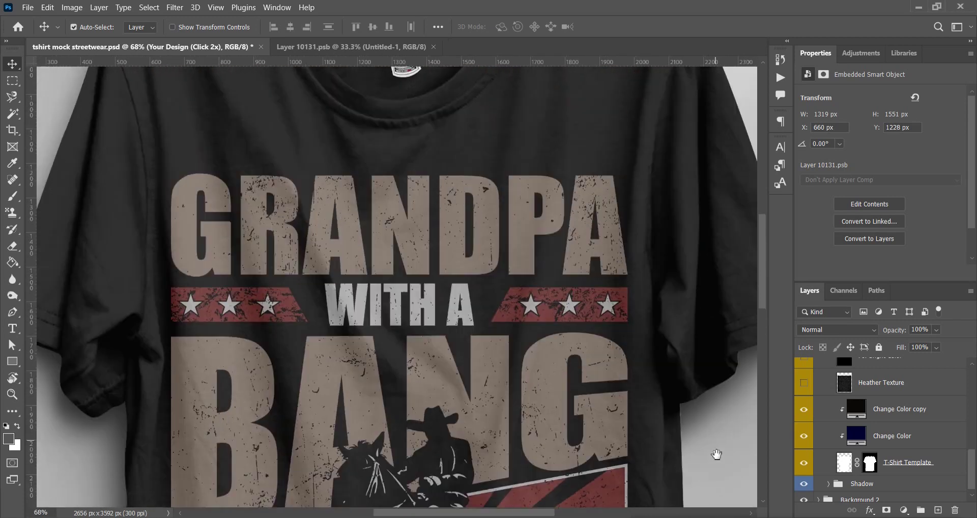
scroll(709, 414, "down", 5)
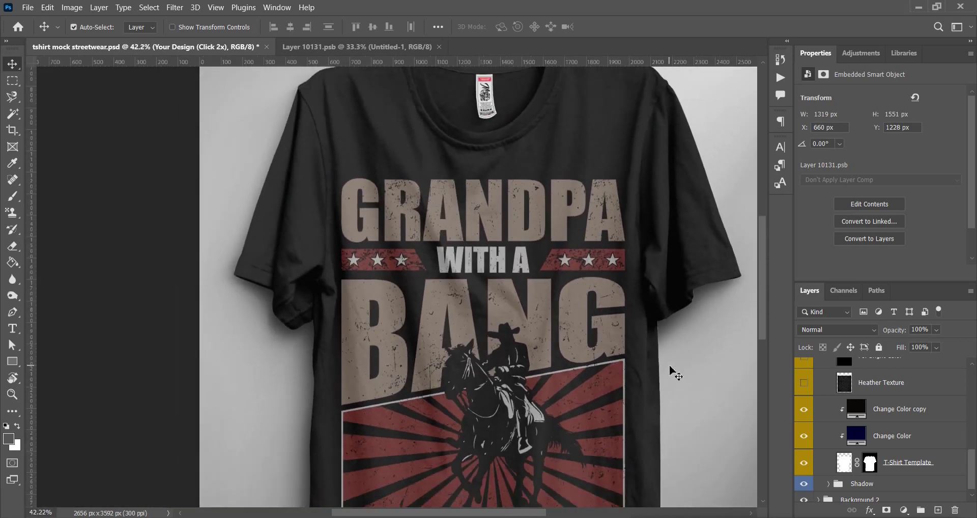
left_click_drag(669, 366, 639, 344)
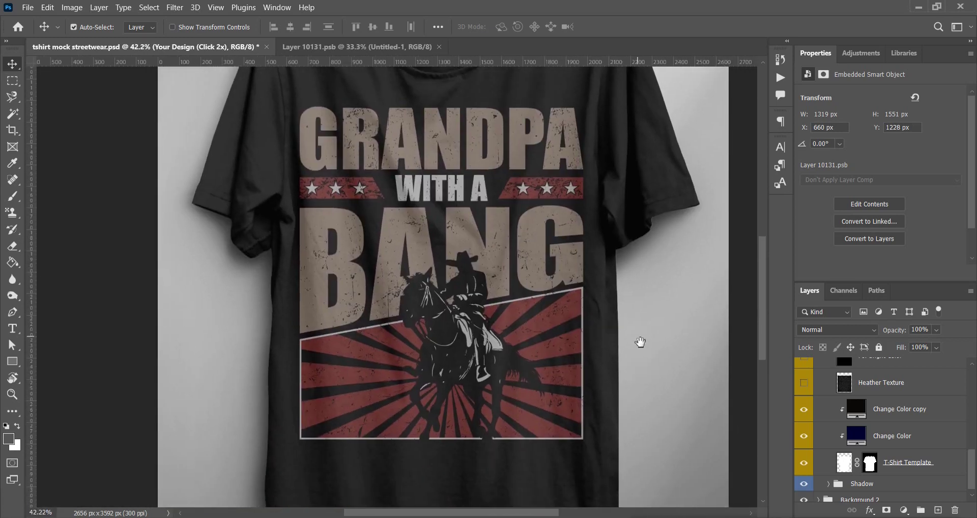
Preview navy and white shirt colours, then restore the black shirt.
left_click(804, 409)
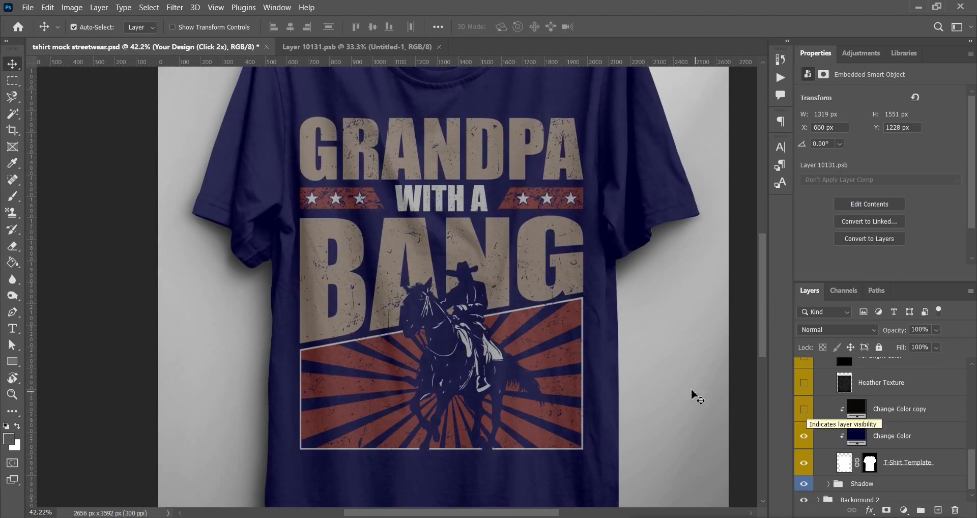
scroll(700, 397, "up", 2)
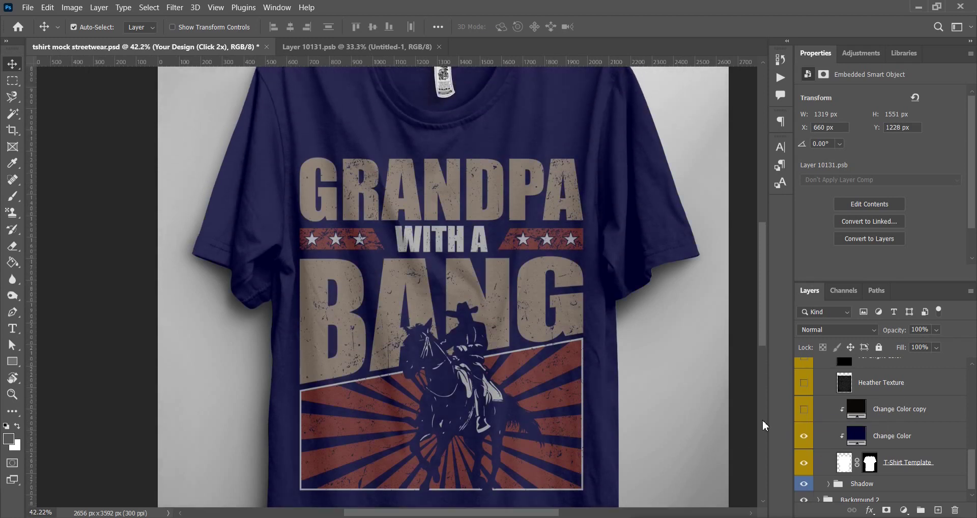
scroll(765, 427, "down", 2)
left_click(803, 436)
left_click(804, 436)
left_click(806, 412)
scroll(671, 379, "down", 3)
mouse_move(671, 379)
left_mouse_down()
mouse_move(617, 386)
mouse_move(624, 395)
left_mouse_up()
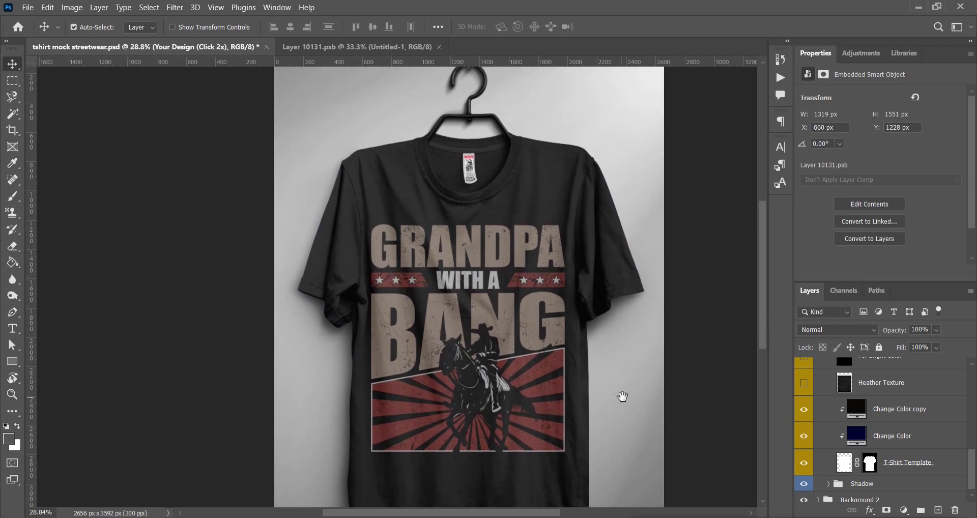